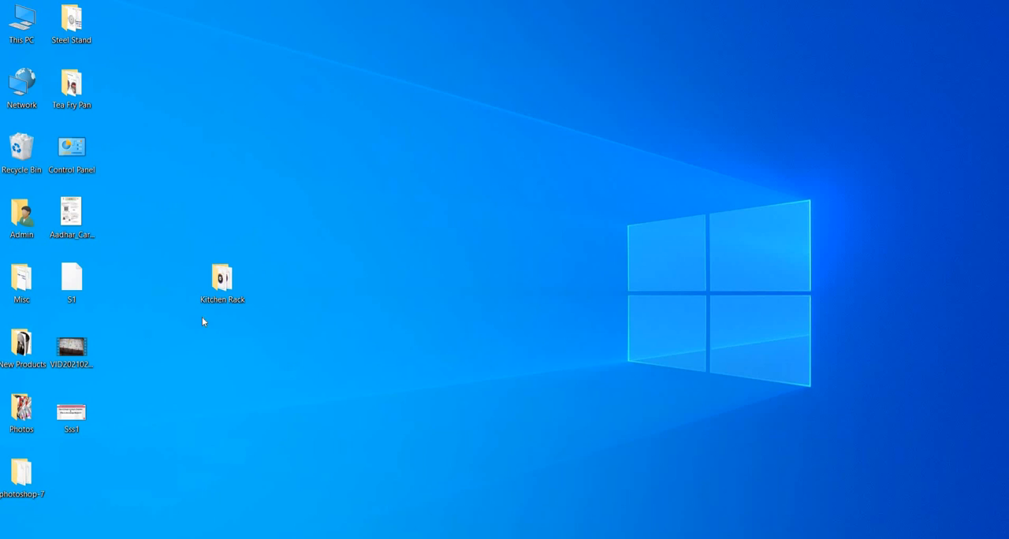
Open the Kitchen Rack folder and view the four raw product photos in its Original Picture subfolder, then return to the Kitchen Rack folder
double_click(221, 282)
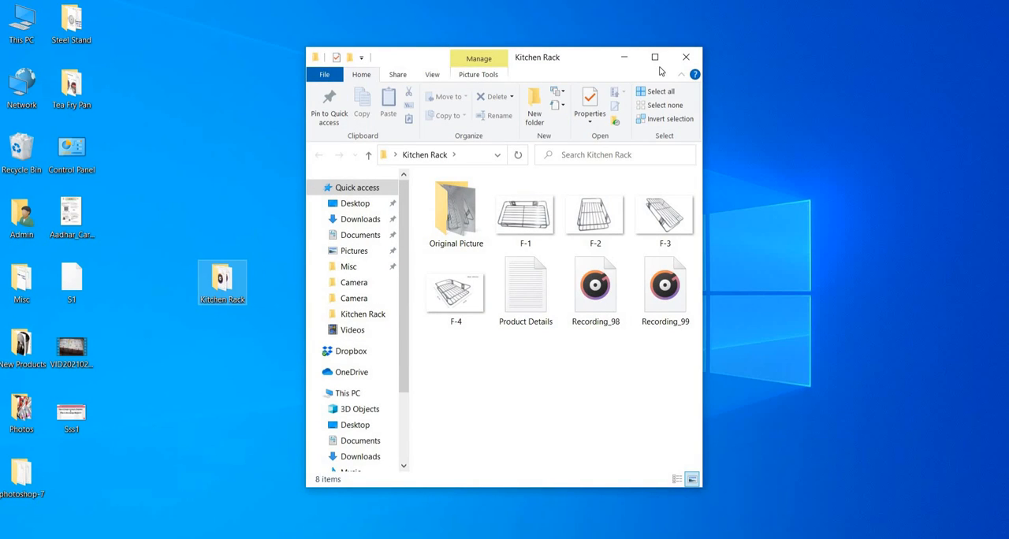
left_click(656, 59)
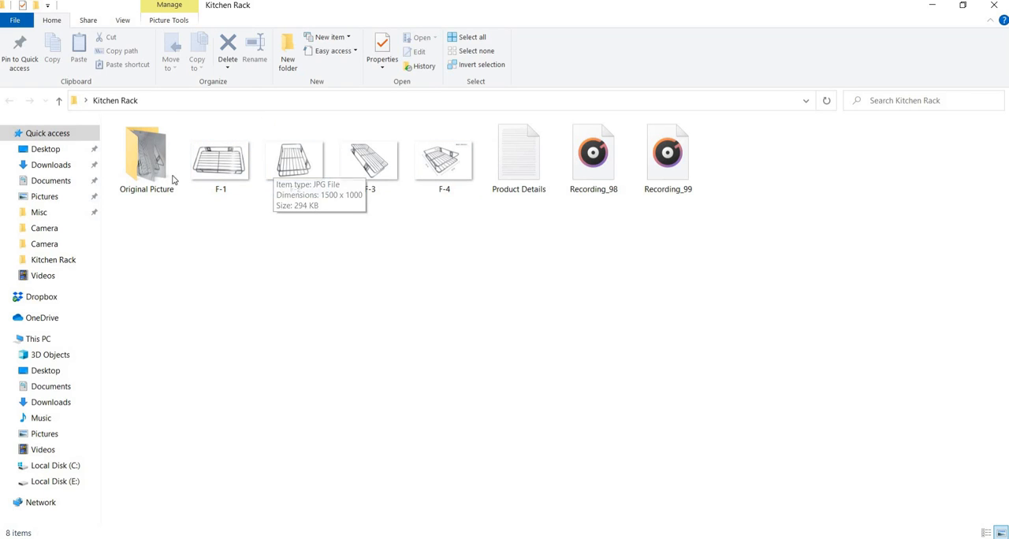
double_click(147, 163)
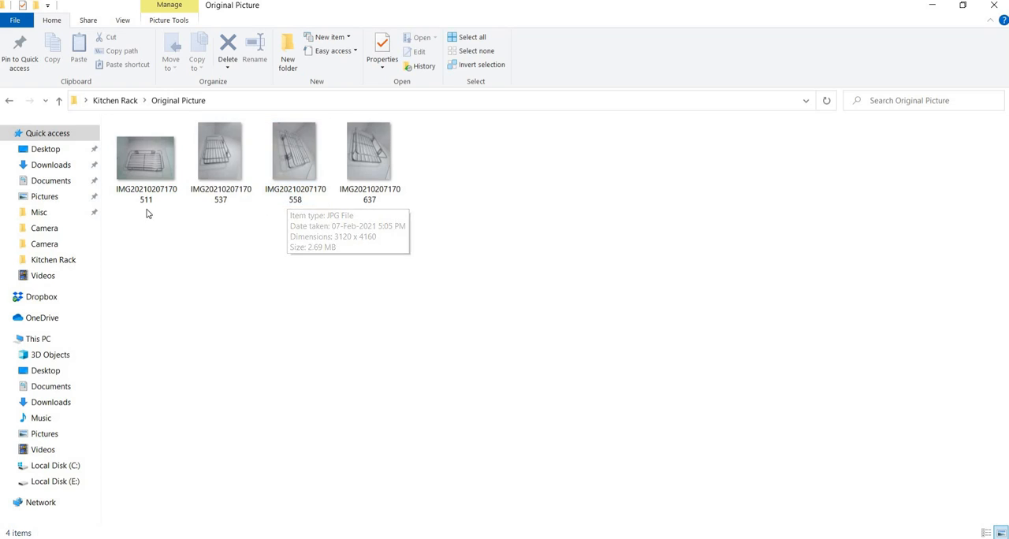
left_click(145, 162)
double_click(145, 161)
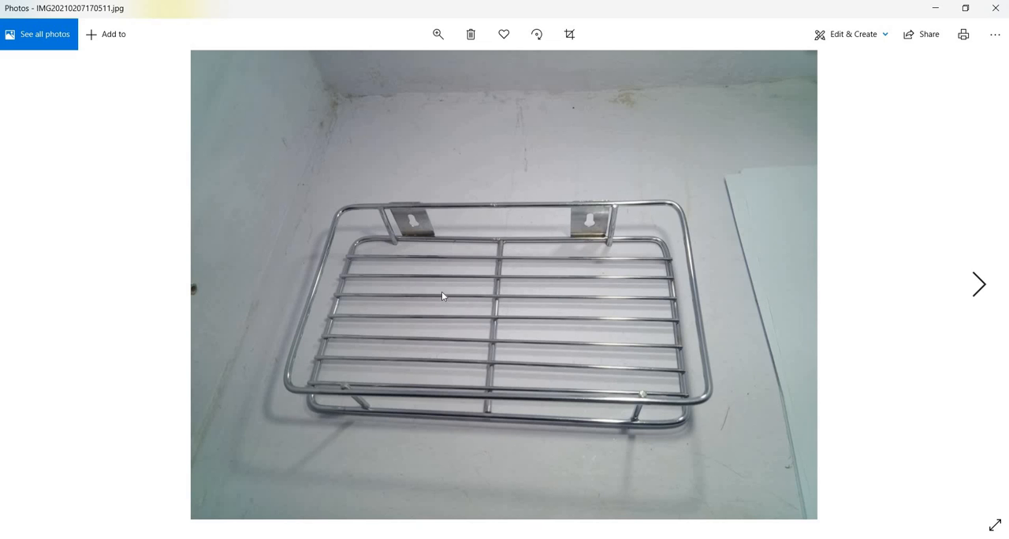
left_click(978, 286)
left_click(979, 286)
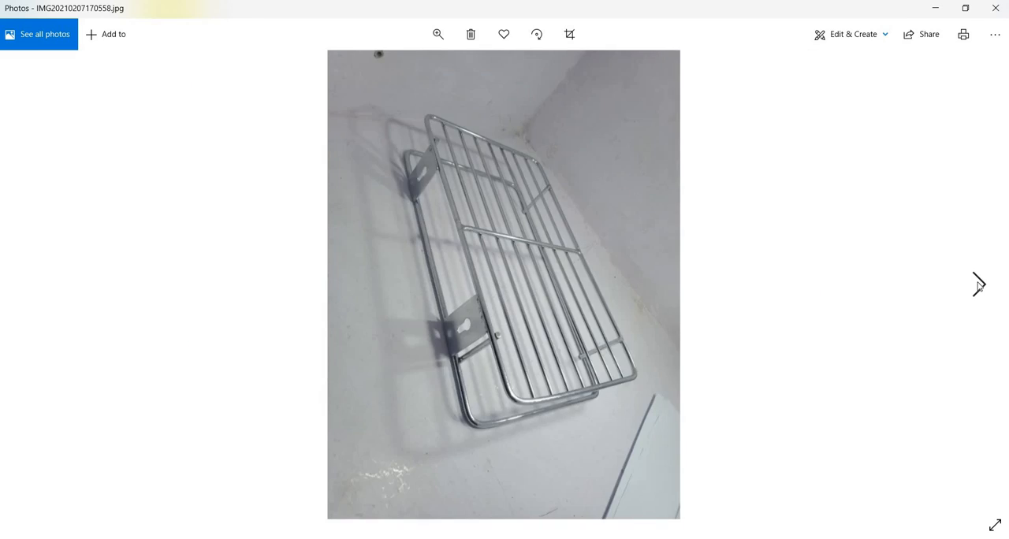
left_click(978, 285)
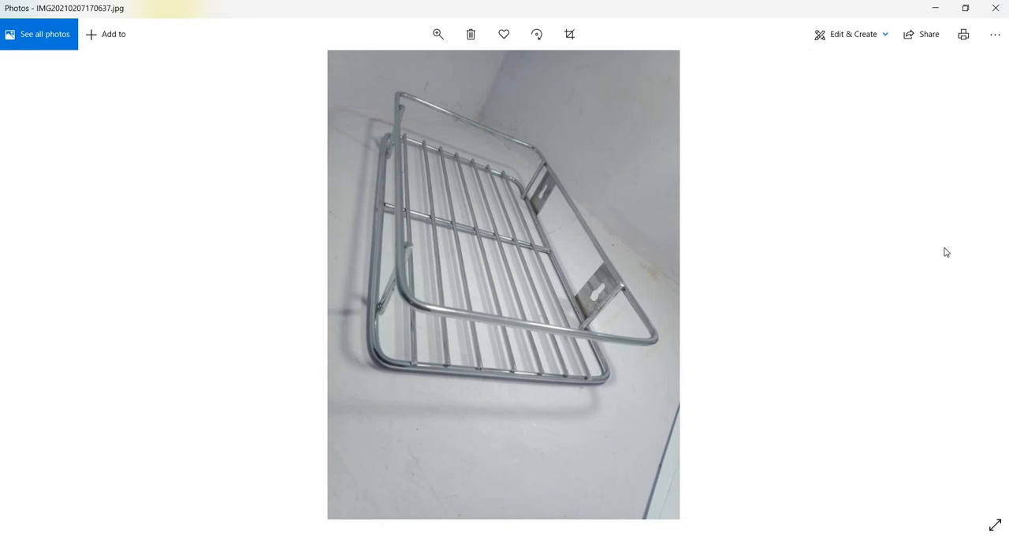
left_click(995, 9)
left_click(10, 100)
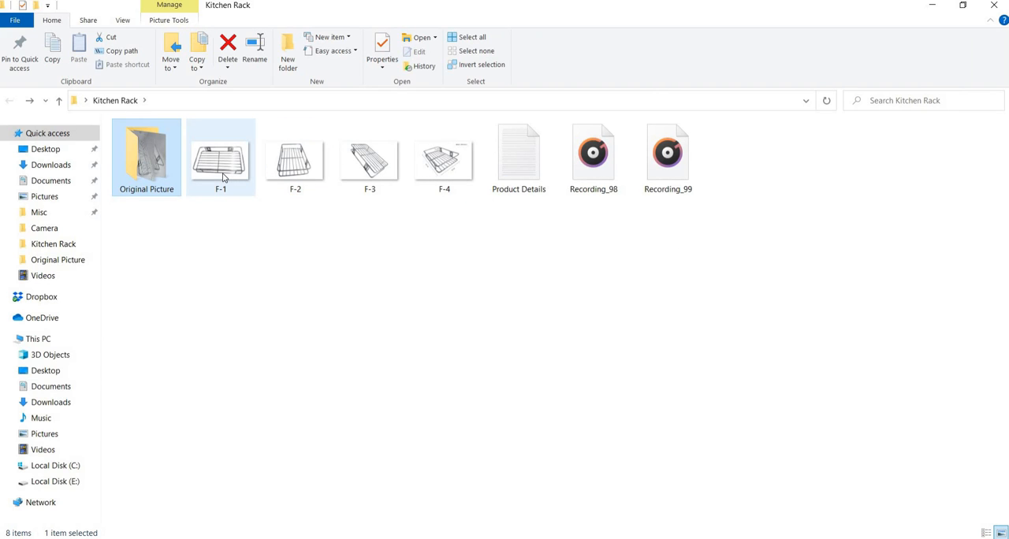
View the edited product images F-1 to F-4 in sequence, then close the viewer and the Kitchen Rack folder
double_click(218, 170)
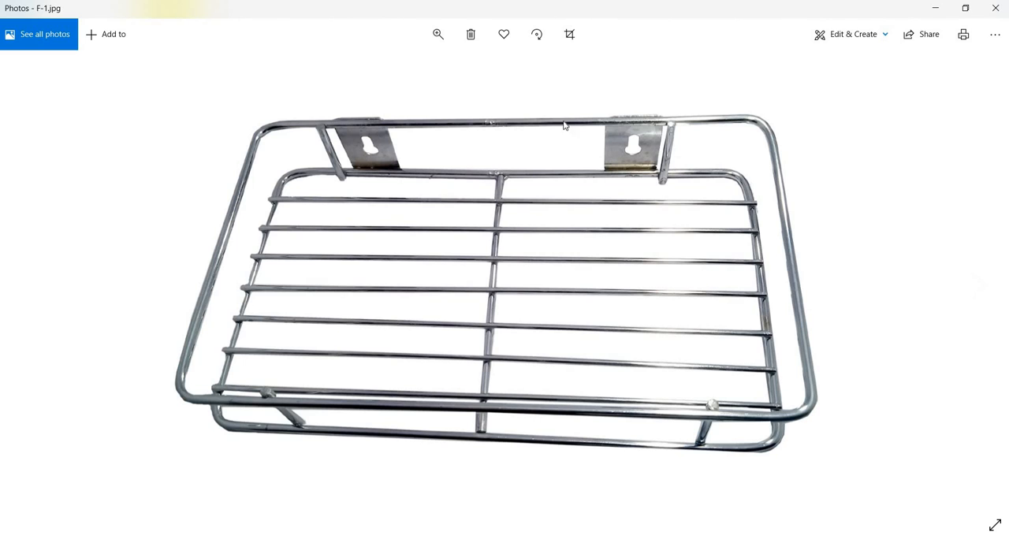
left_click(979, 287)
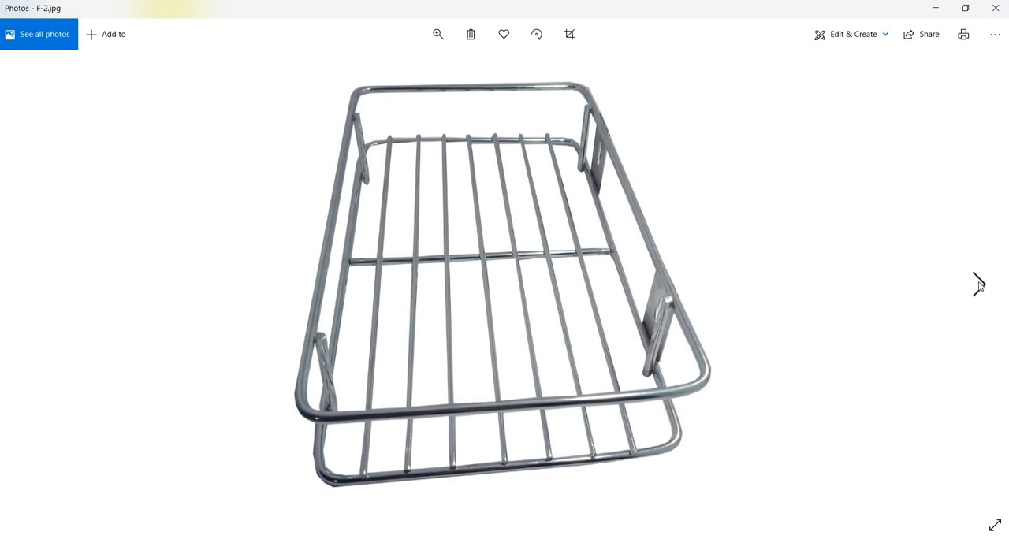
left_click(979, 287)
left_click(979, 287)
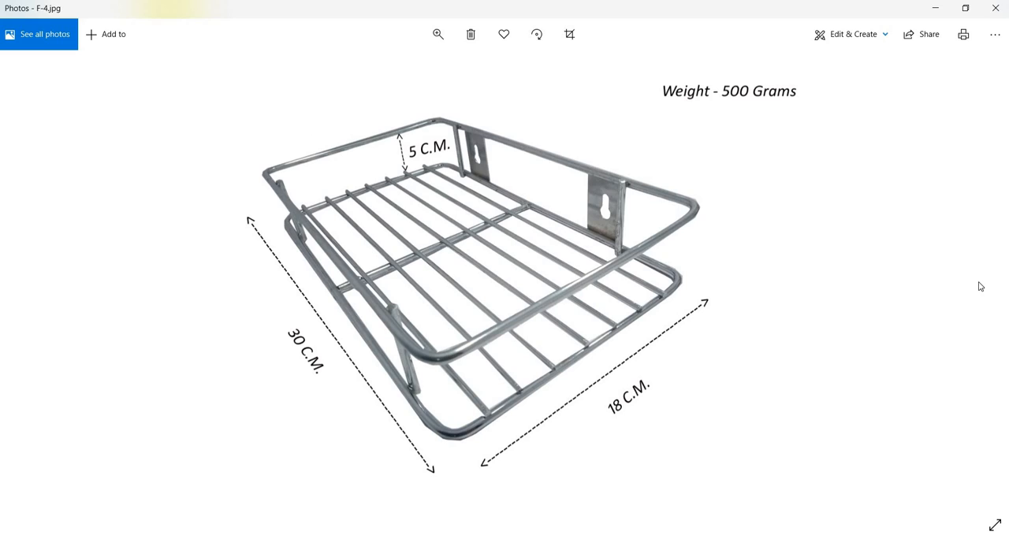
left_click(994, 7)
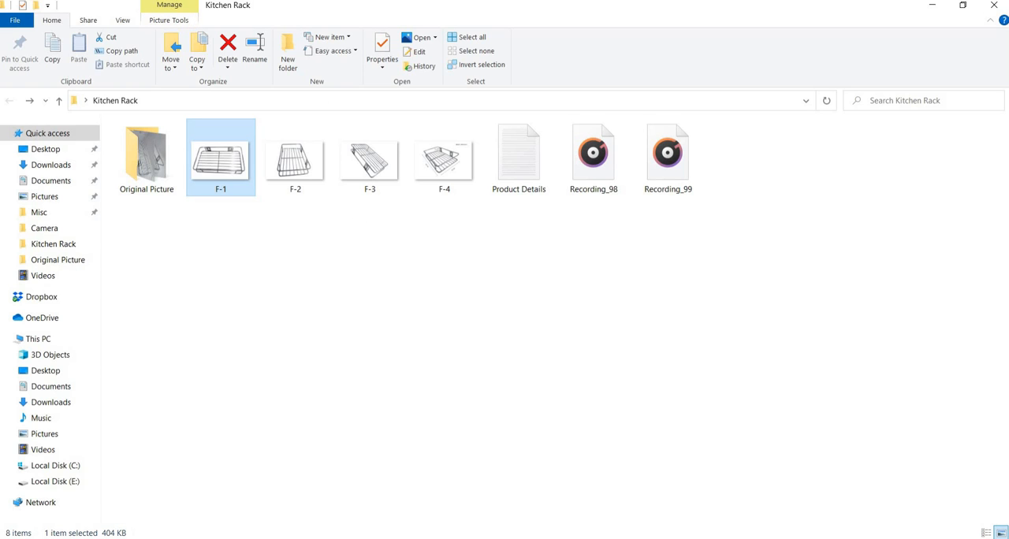
left_click(994, 8)
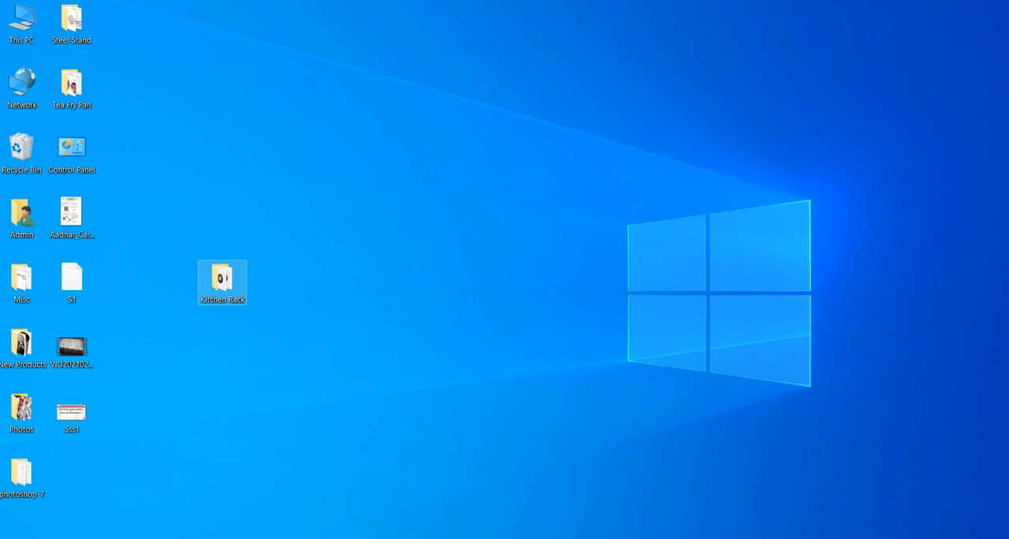
Open Amazon Seller Central's Manage Inventory page in Chrome and sign in with the account password
left_click(394, 538)
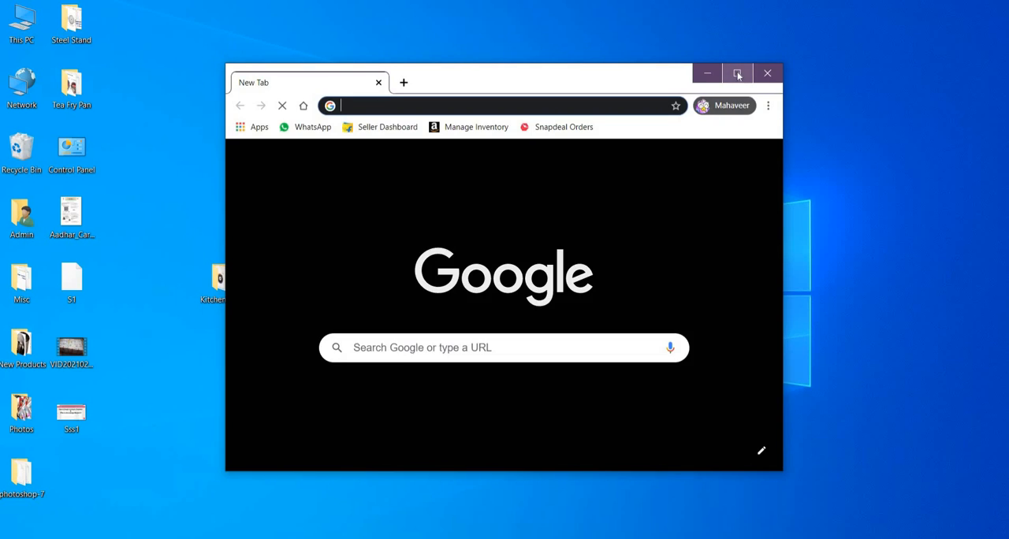
left_click(737, 73)
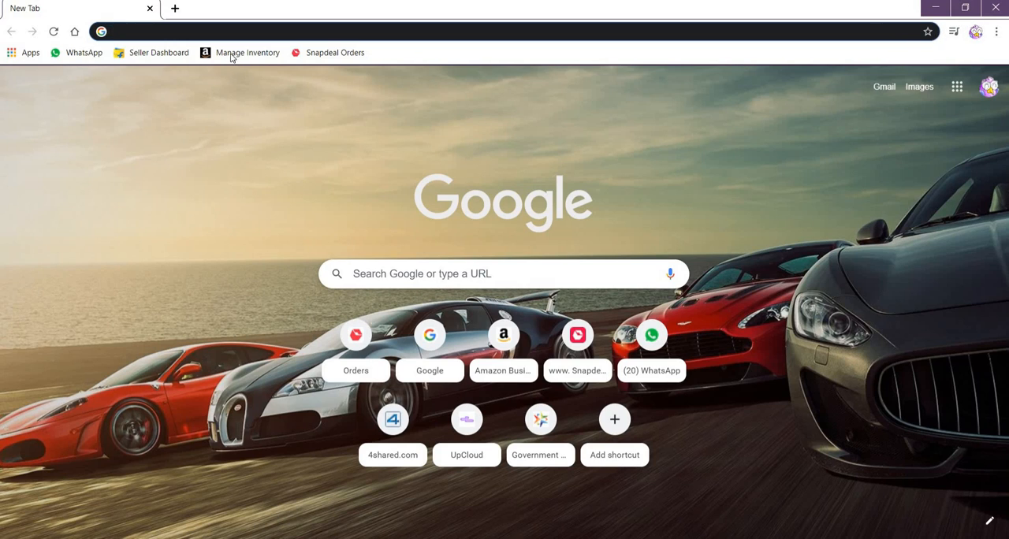
left_click(231, 54)
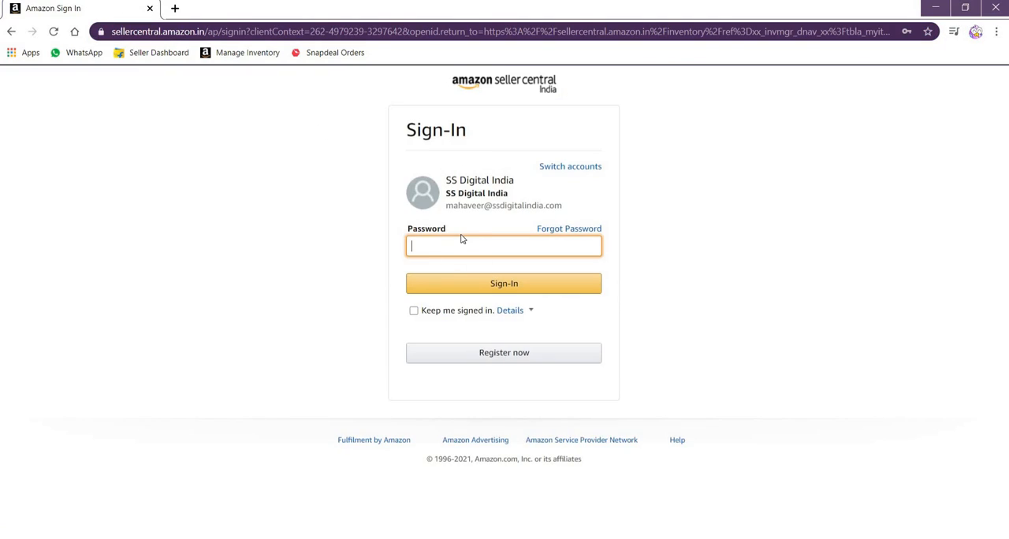
left_click(453, 247)
left_click(473, 288)
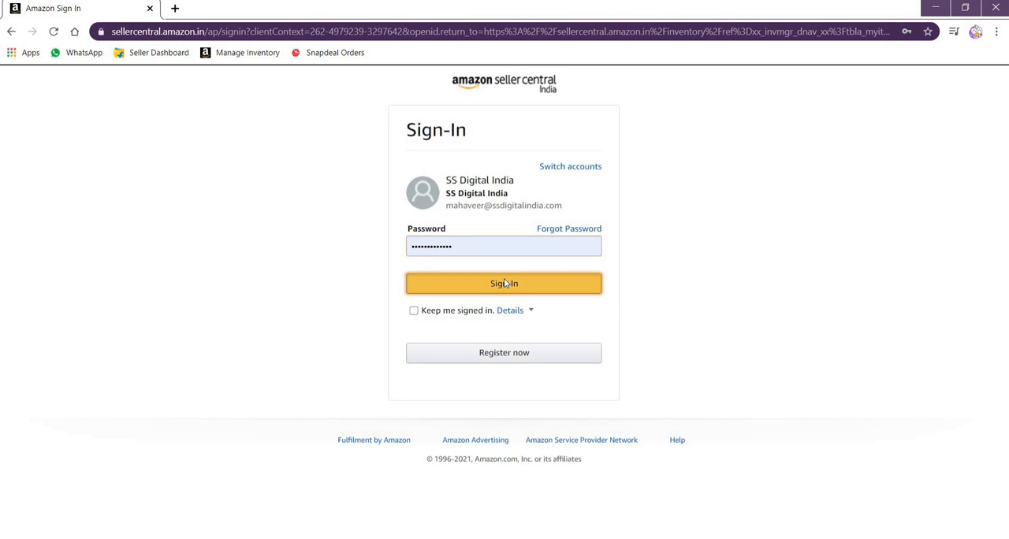
left_click(498, 282)
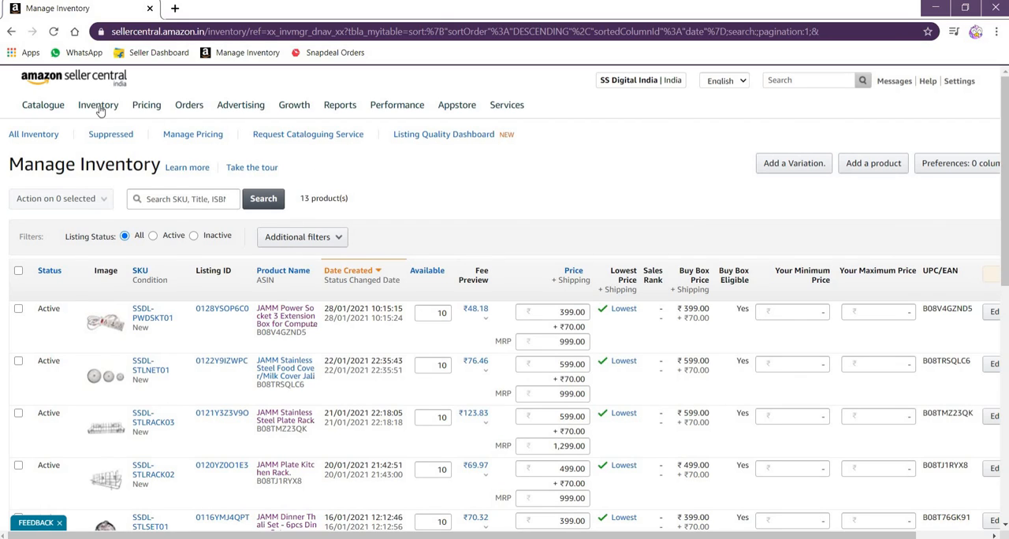
Start adding a new product that is not yet sold on Amazon
mouse_move(97, 111)
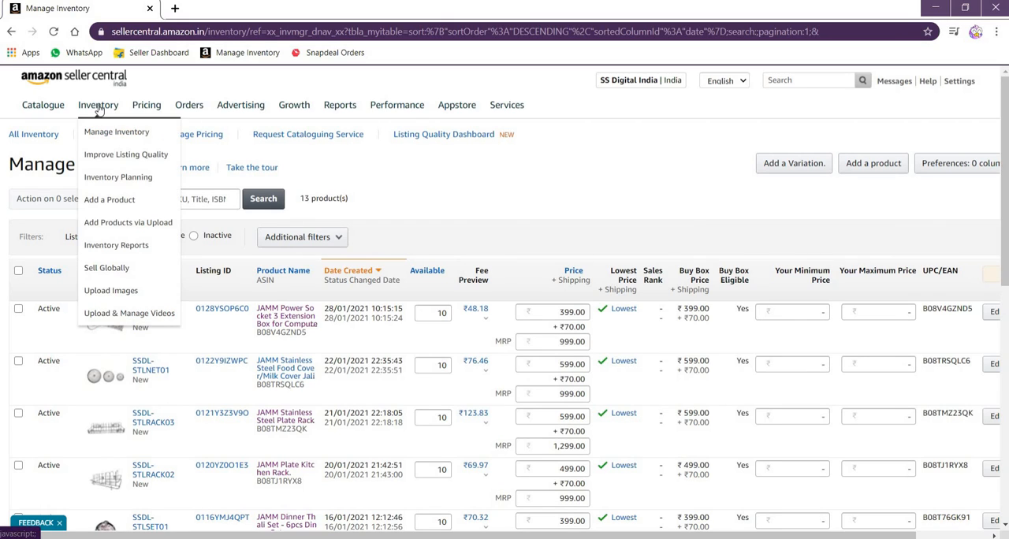
left_click(101, 206)
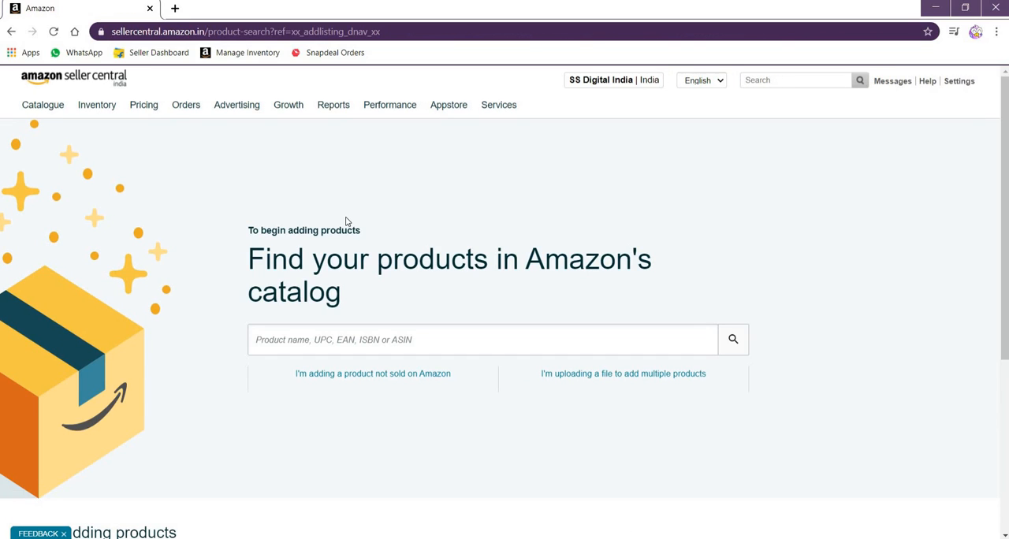
left_click(367, 377)
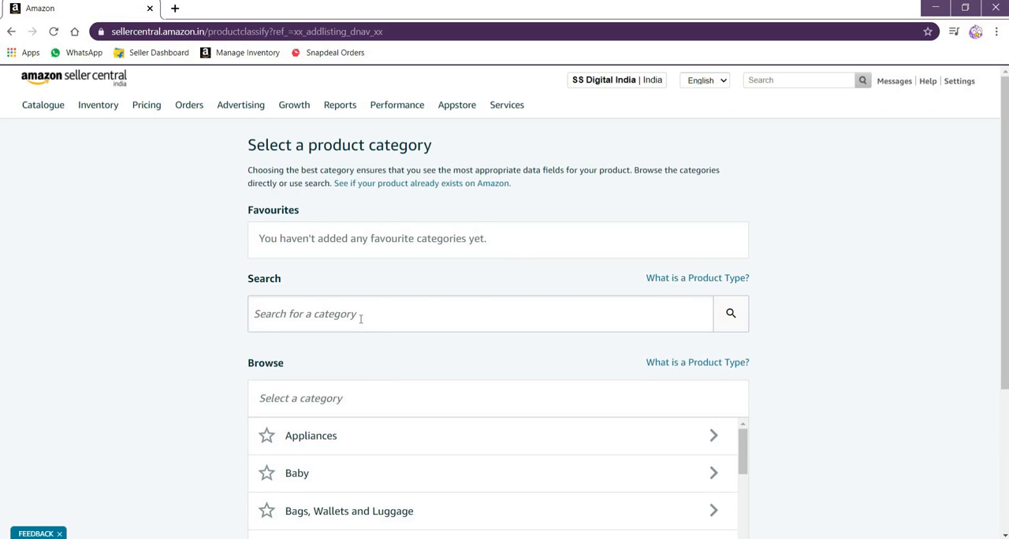
Select the product category Home & Kitchen > Kitchen & Home Appliances > Other (Kitchen & Home Appliances)
scroll(356, 313, "down", 1)
scroll(355, 316, "down", 2)
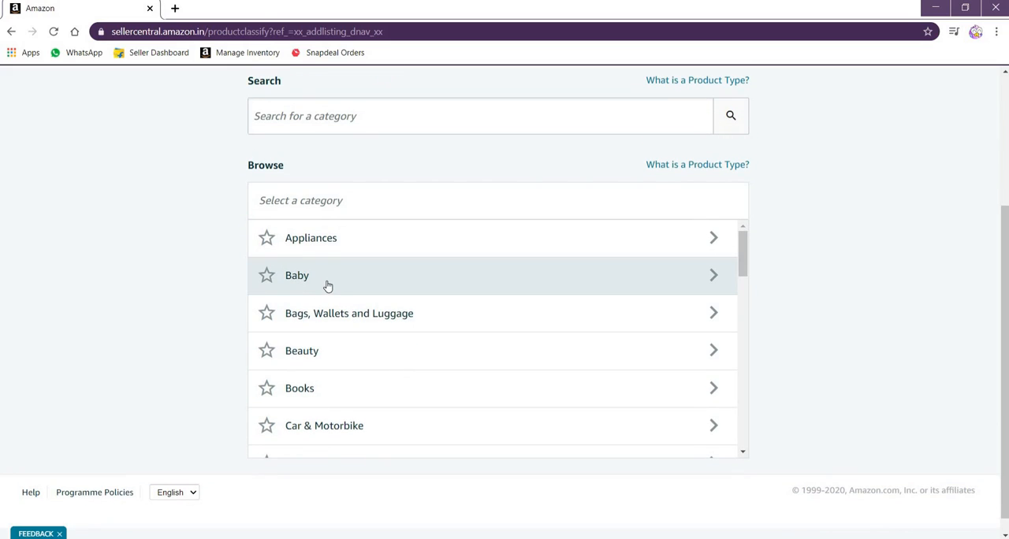
scroll(328, 285, "down", 3)
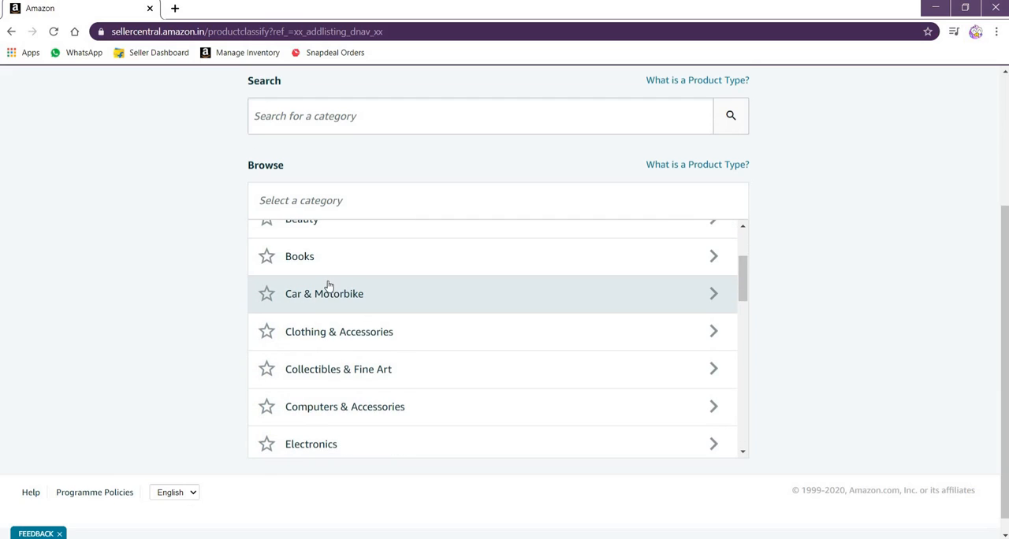
scroll(328, 286, "down", 4)
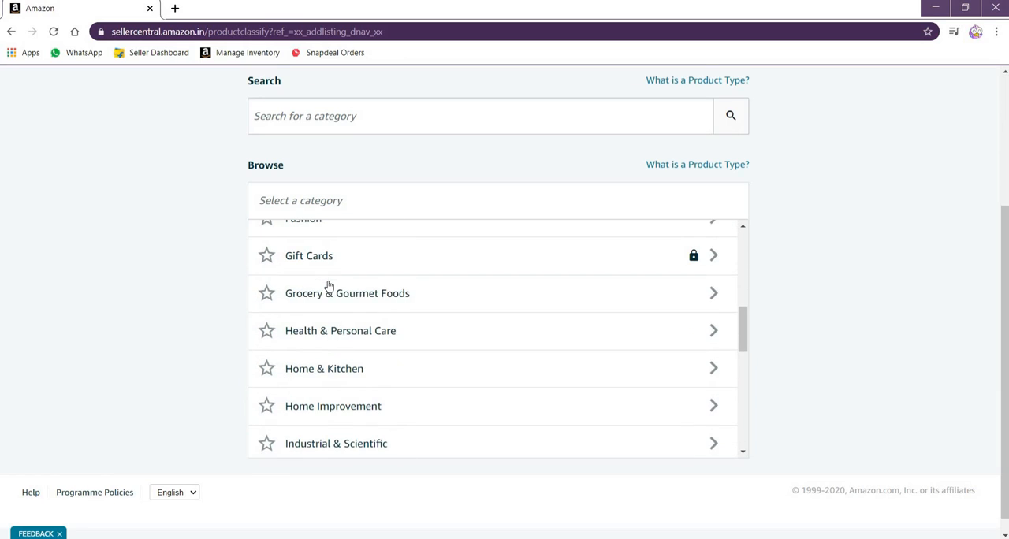
left_click(330, 371)
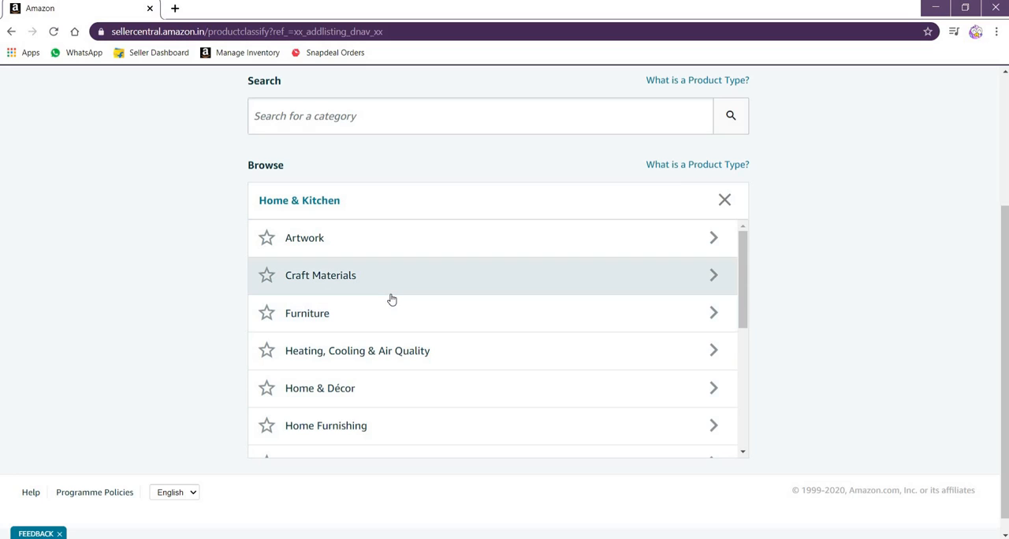
scroll(392, 298, "down", 1)
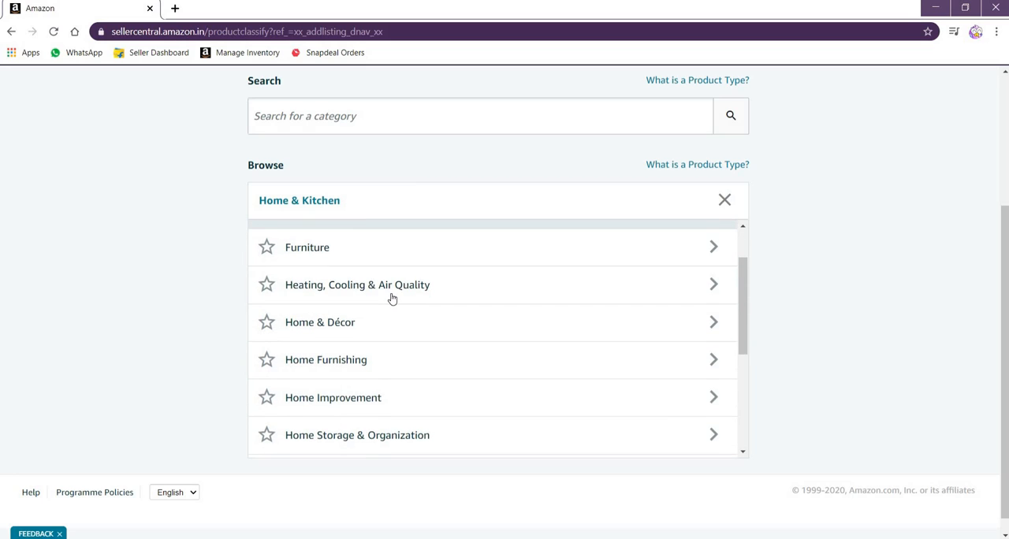
scroll(392, 299, "down", 1)
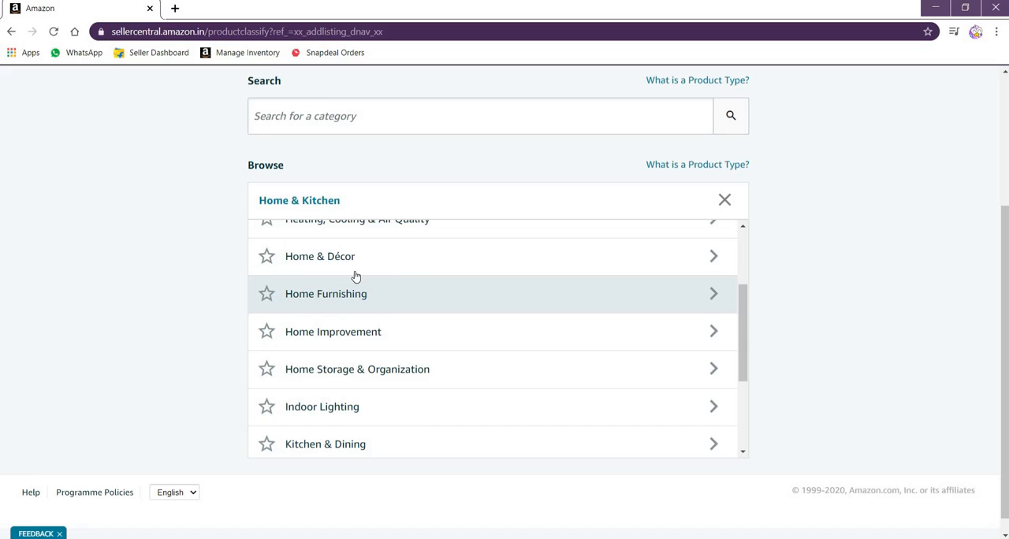
scroll(389, 281, "down", 1)
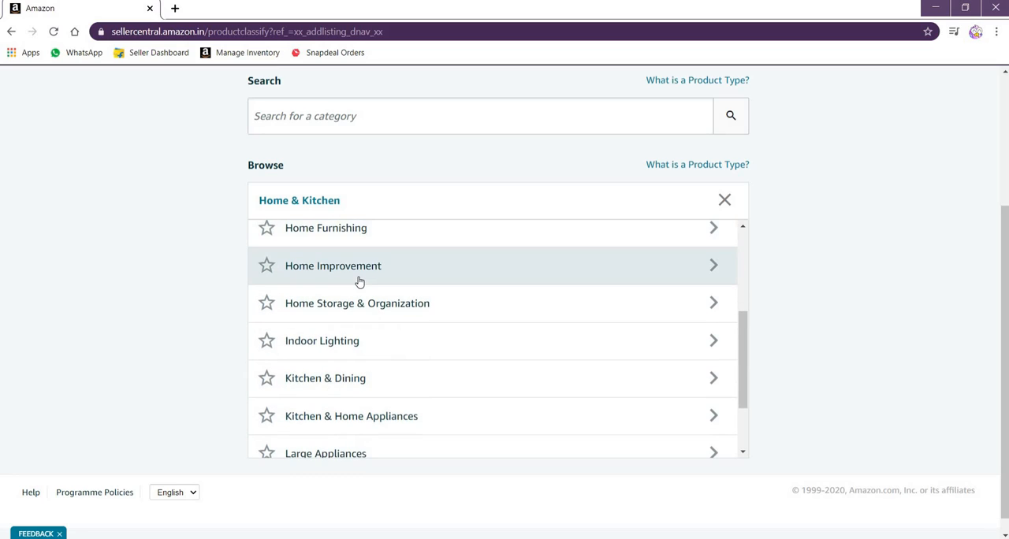
scroll(356, 280, "down", 1)
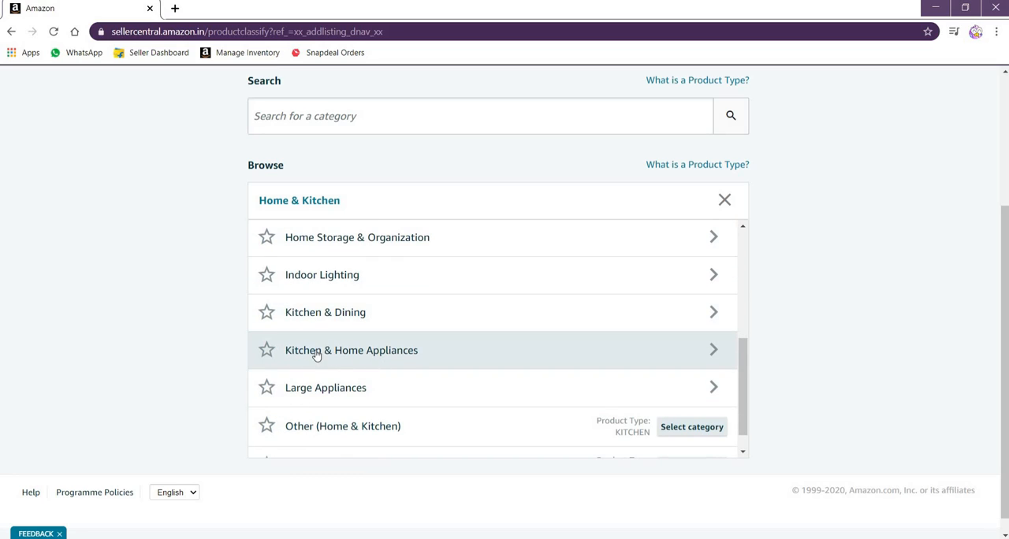
left_click(344, 352)
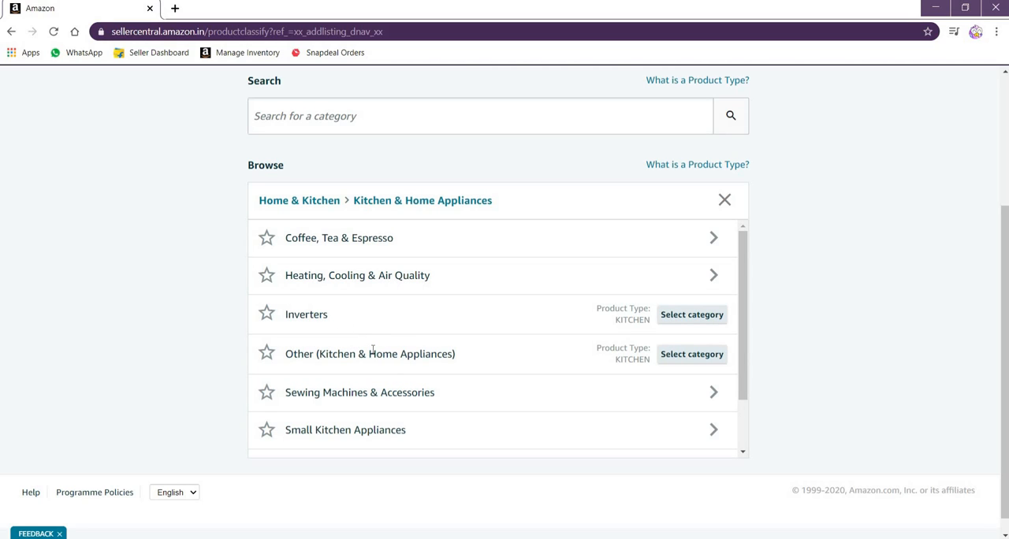
left_click(681, 355)
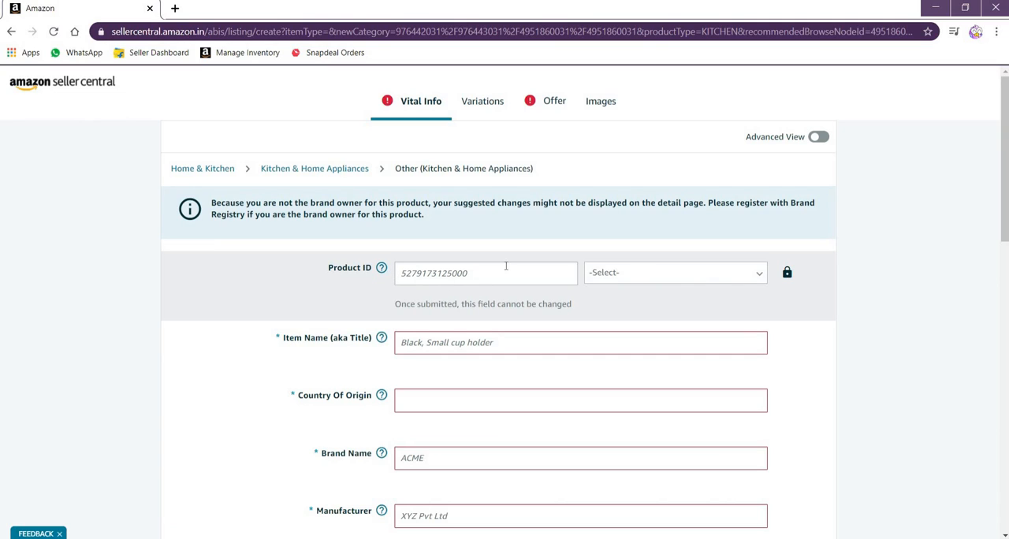
Set the Product ID type to GTIN and make the Item Name field active
left_click(652, 274)
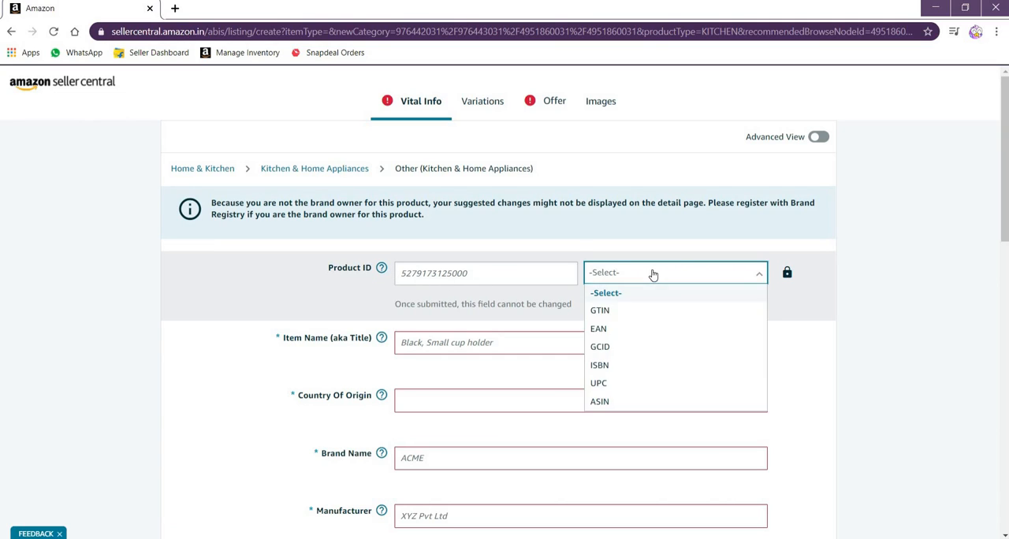
left_click(617, 312)
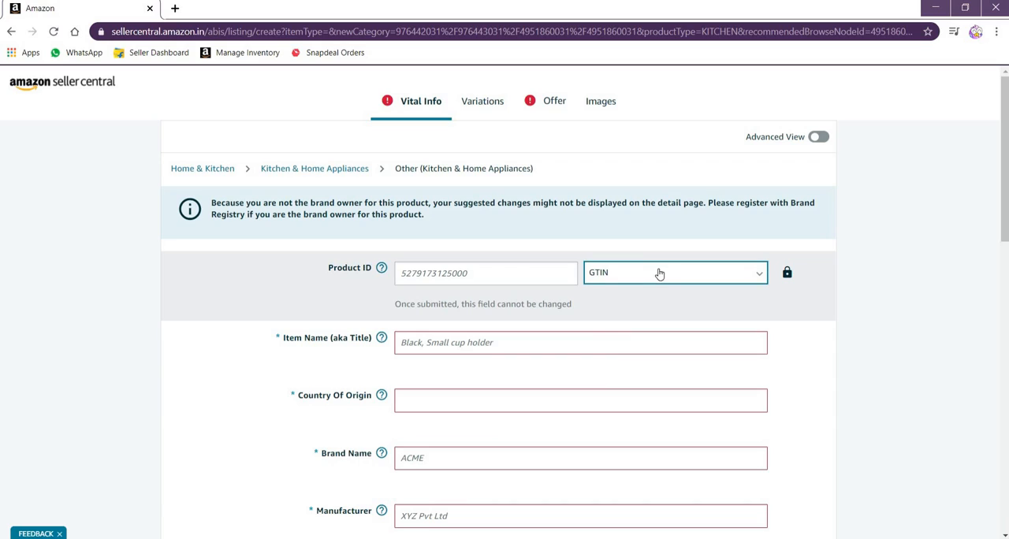
left_click(431, 342)
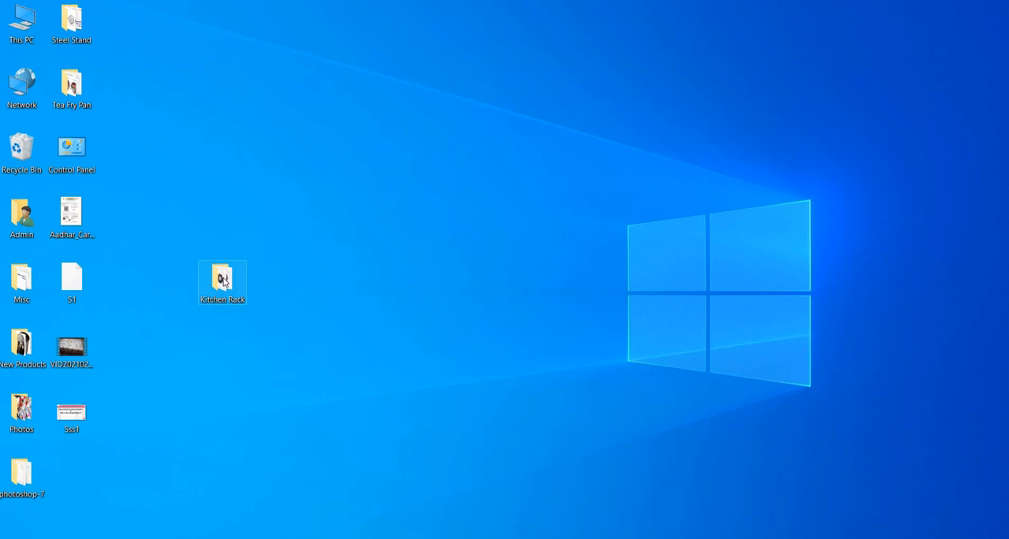
Open the Product Details text file from the Kitchen Rack folder on the desktop
double_click(224, 281)
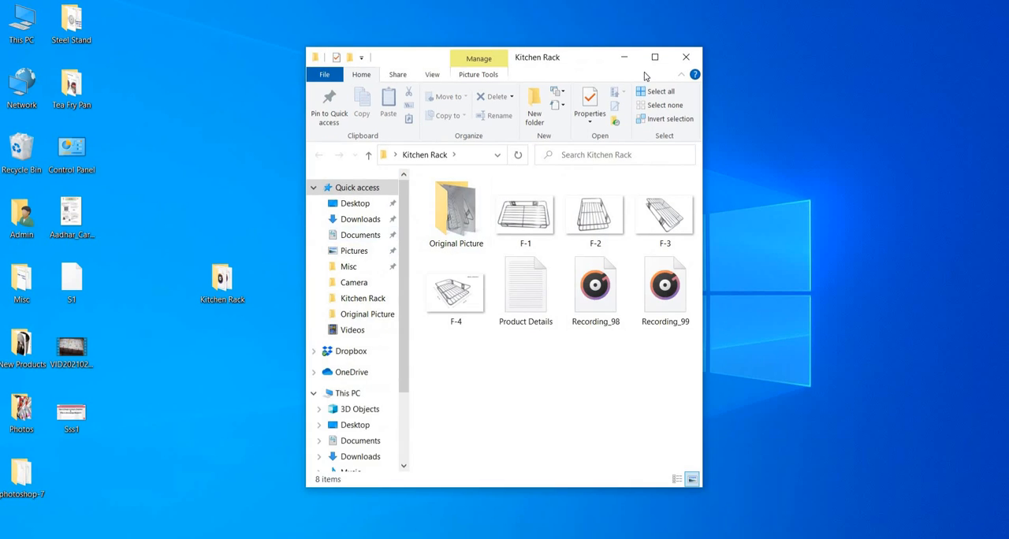
left_click(655, 60)
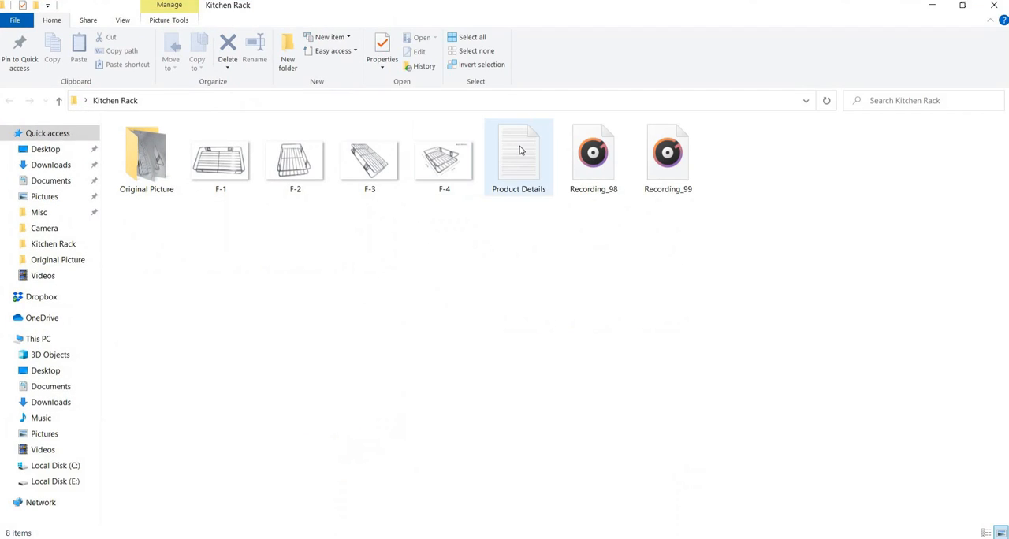
left_click(519, 150)
double_click(519, 150)
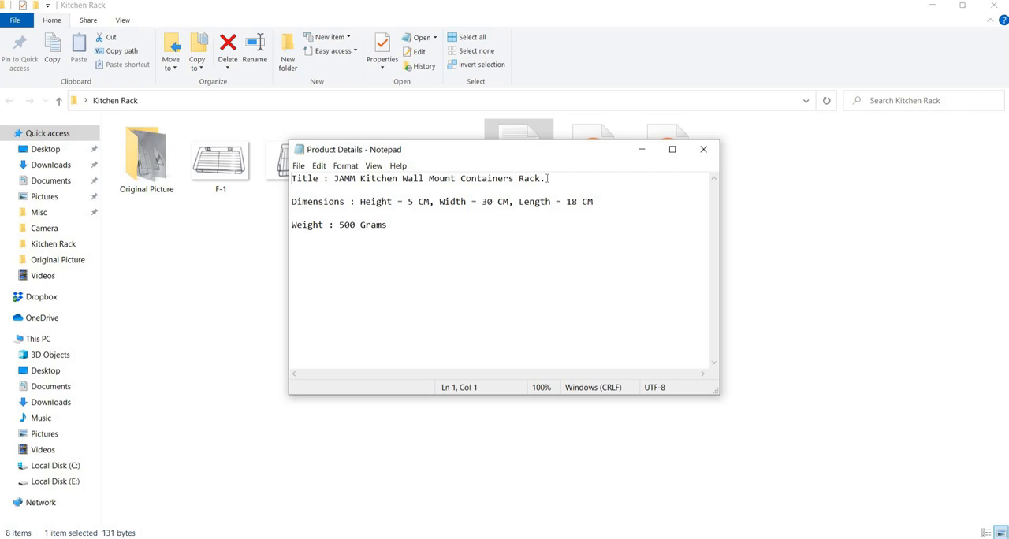
Copy the title "JAMM Kitchen Wall Mount Containers Rack." from the text file into the Item Name field of the Seller Central listing in Chrome
left_click_drag(549, 178, 335, 181)
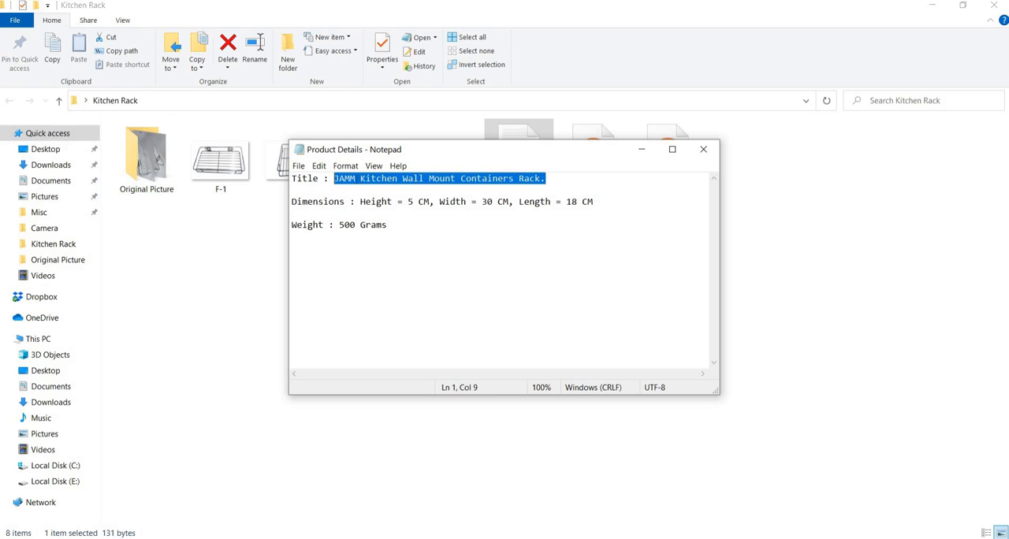
right_click(355, 179)
left_click(386, 214)
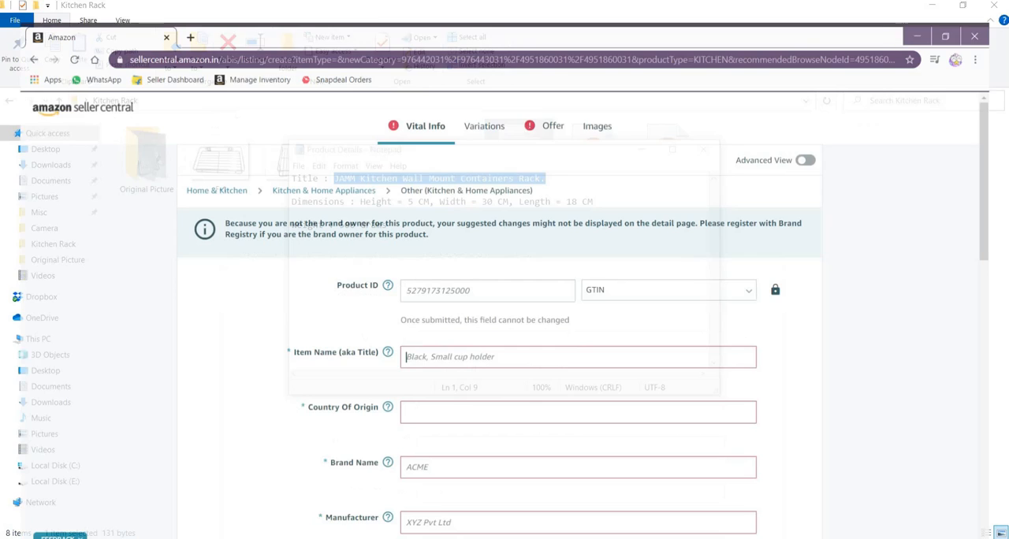
left_click(408, 341)
right_click(409, 342)
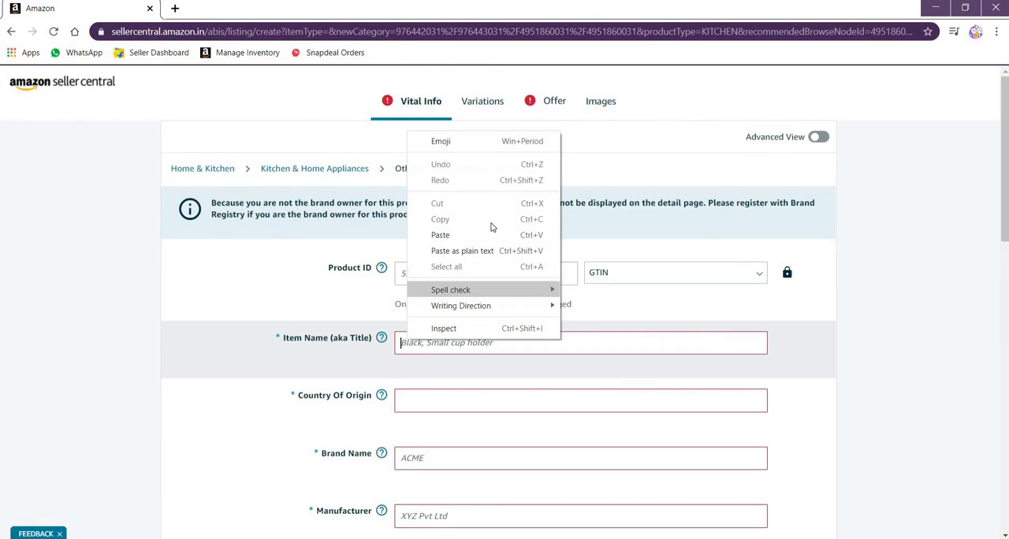
left_click(460, 234)
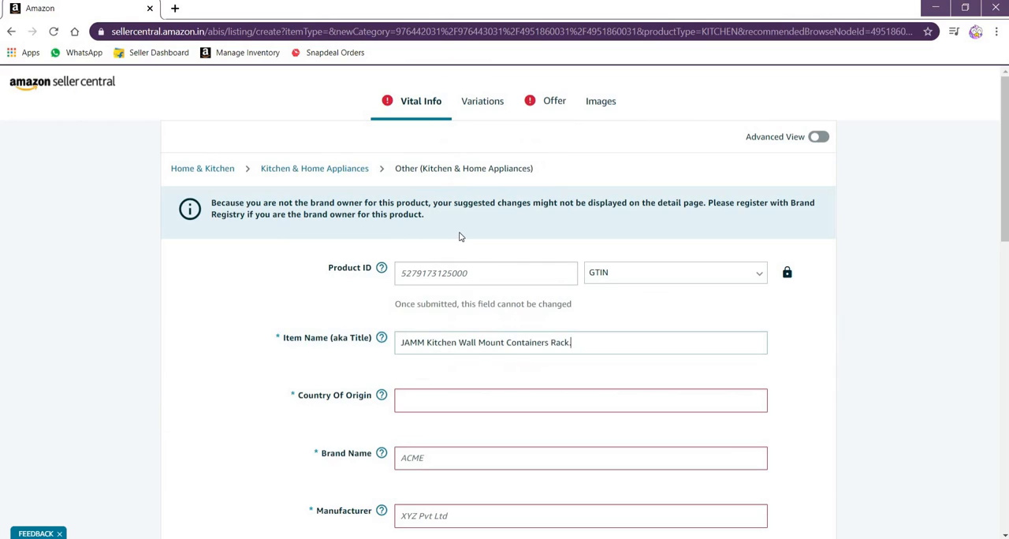
Set the listing's Country Of Origin to India
left_click(421, 402)
scroll(422, 310, "down", 4)
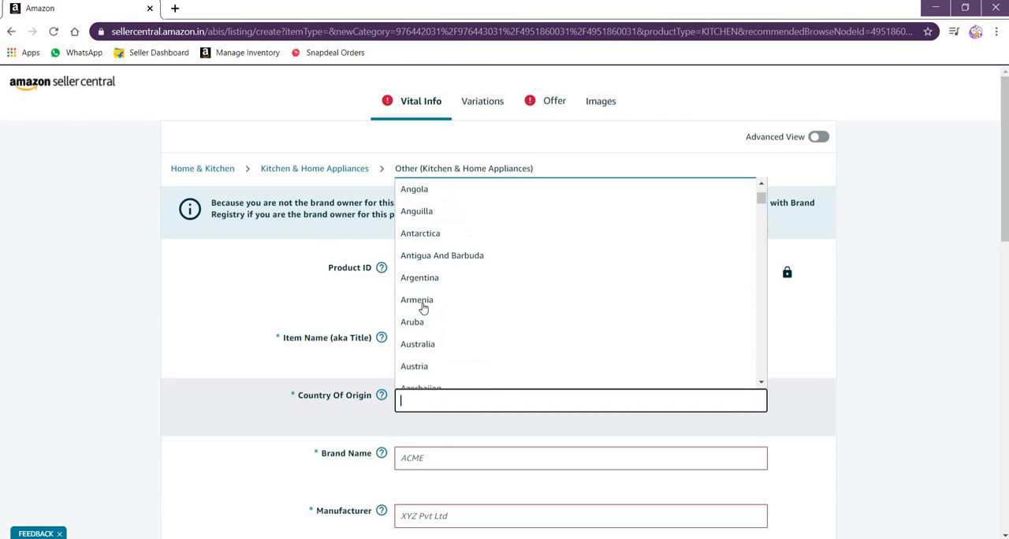
scroll(425, 309, "down", 6)
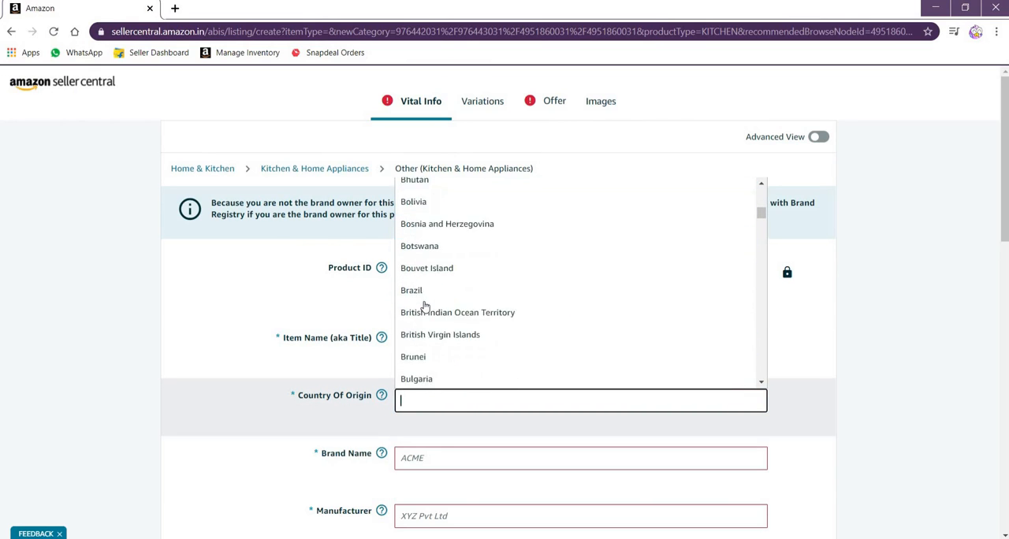
scroll(425, 307, "down", 9)
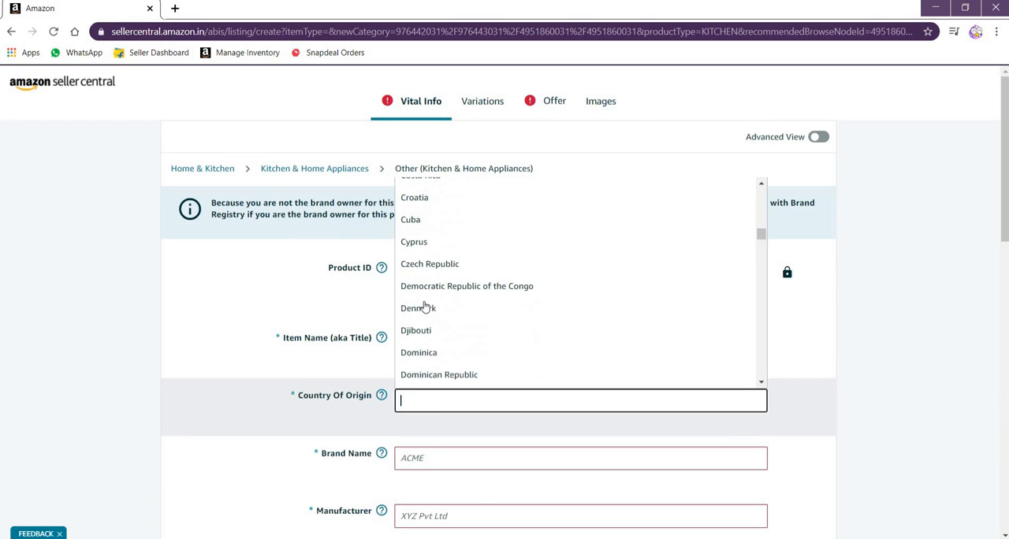
scroll(424, 306, "down", 5)
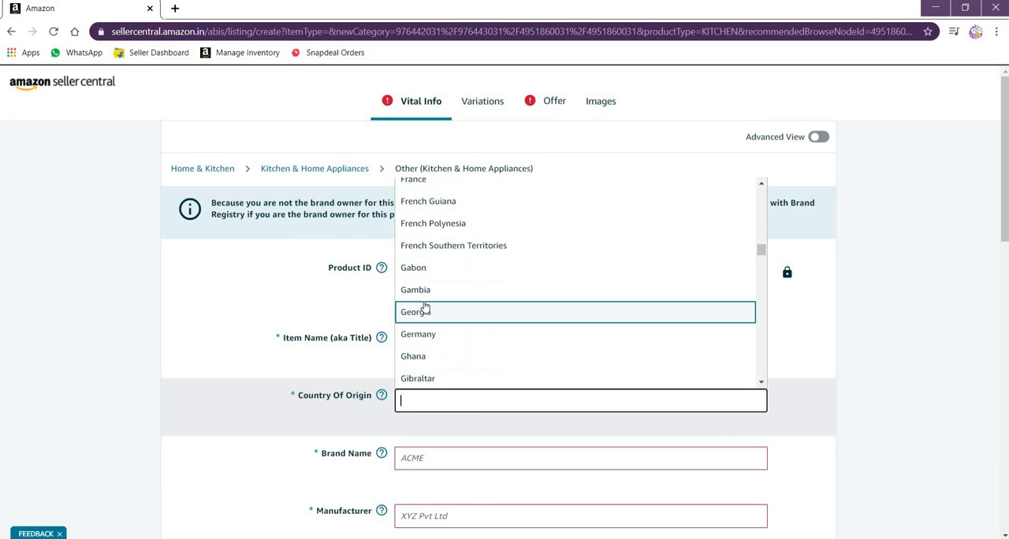
scroll(424, 307, "down", 8)
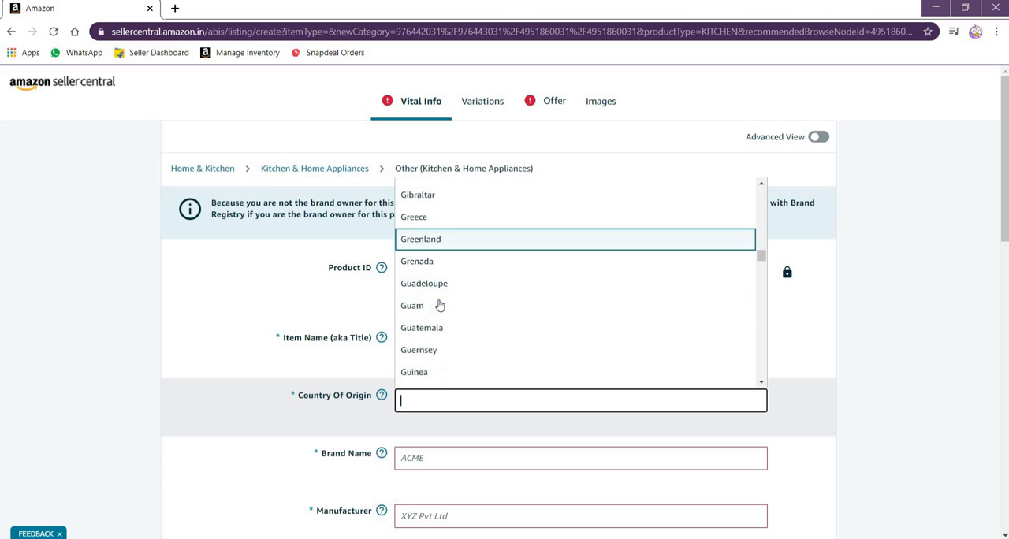
scroll(435, 308, "down", 6)
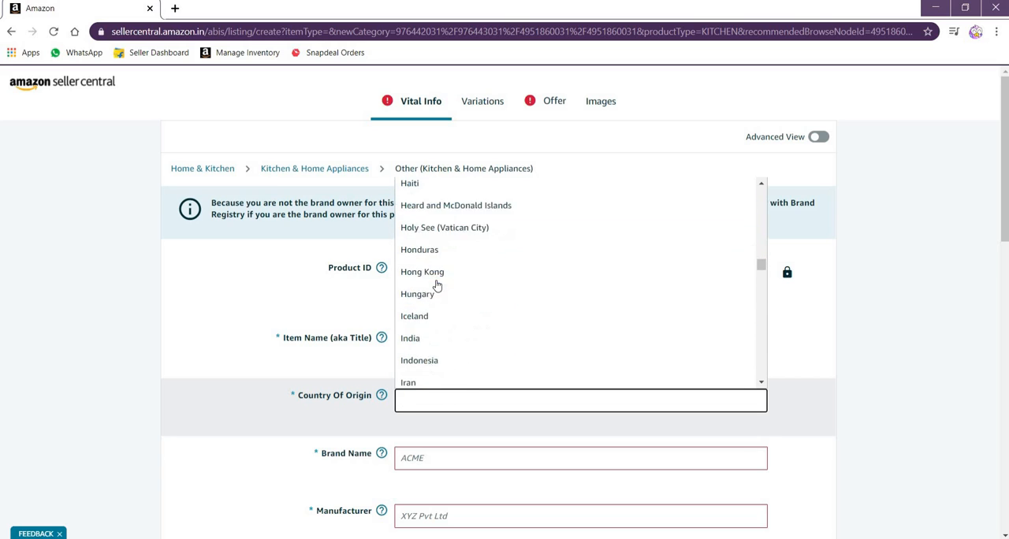
left_click(428, 317)
Enter JAMM as the Brand Name and R.K. KITCHENWARE, DELHI as the Manufacturer
scroll(441, 346, "down", 2)
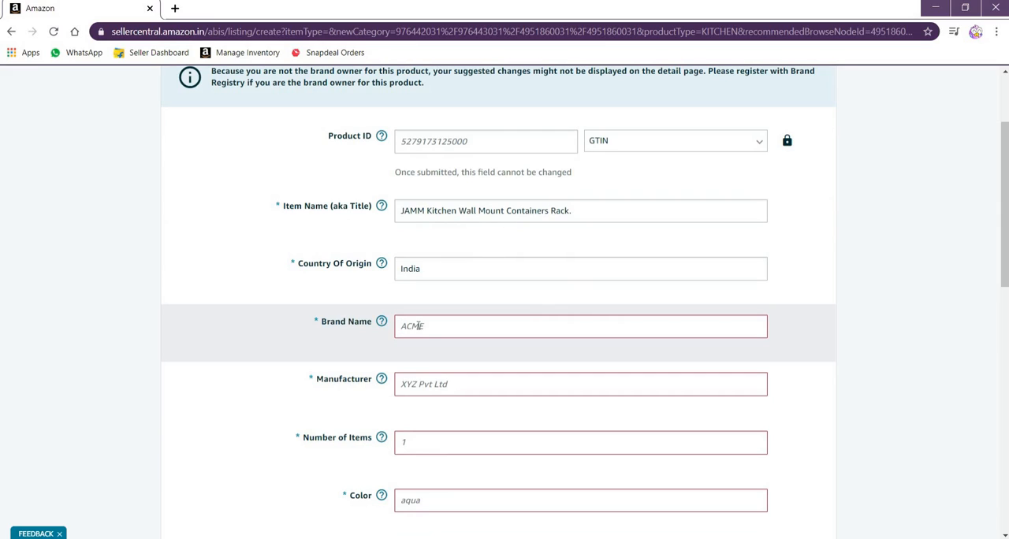
type("JAMM")
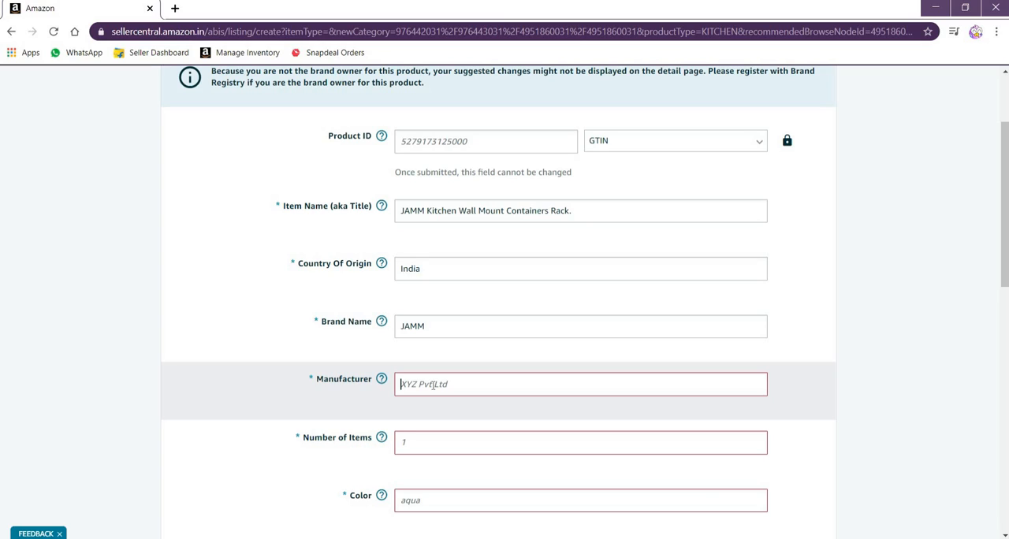
left_click(433, 384)
type("R")
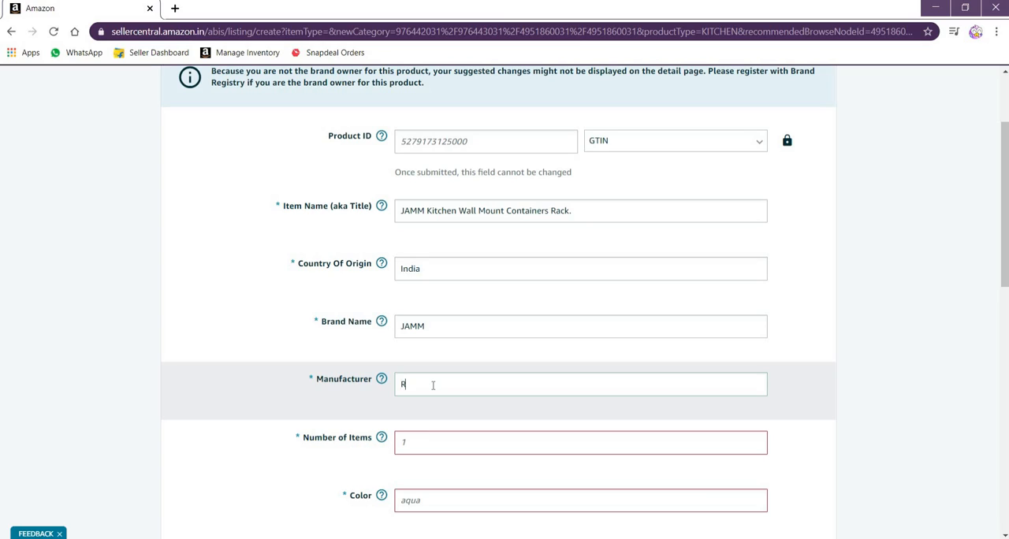
type(".K. KITCHENWARE, DELHI")
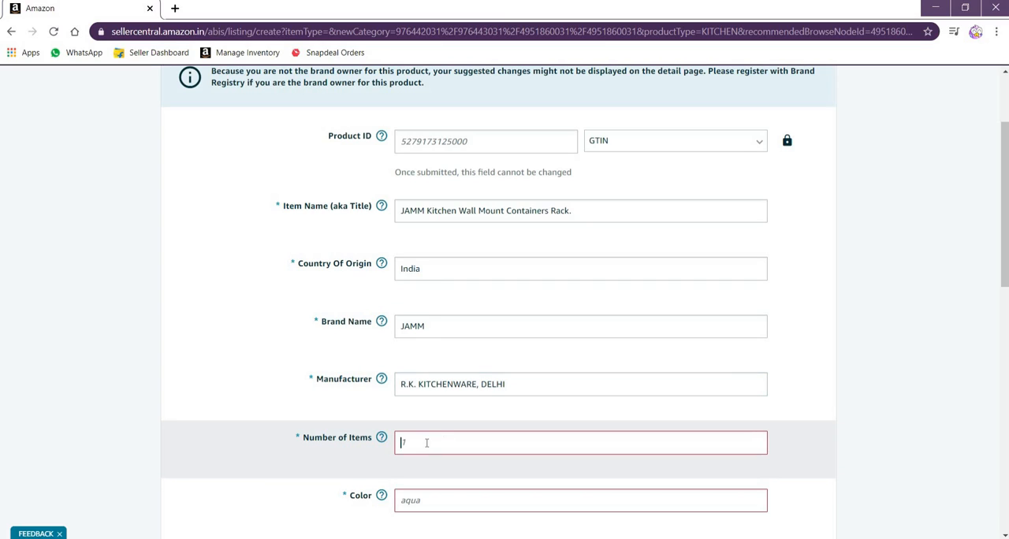
Set the Number of Items to 1 and the Color to Silver
left_click(427, 443)
type("1")
scroll(430, 442, "down", 2)
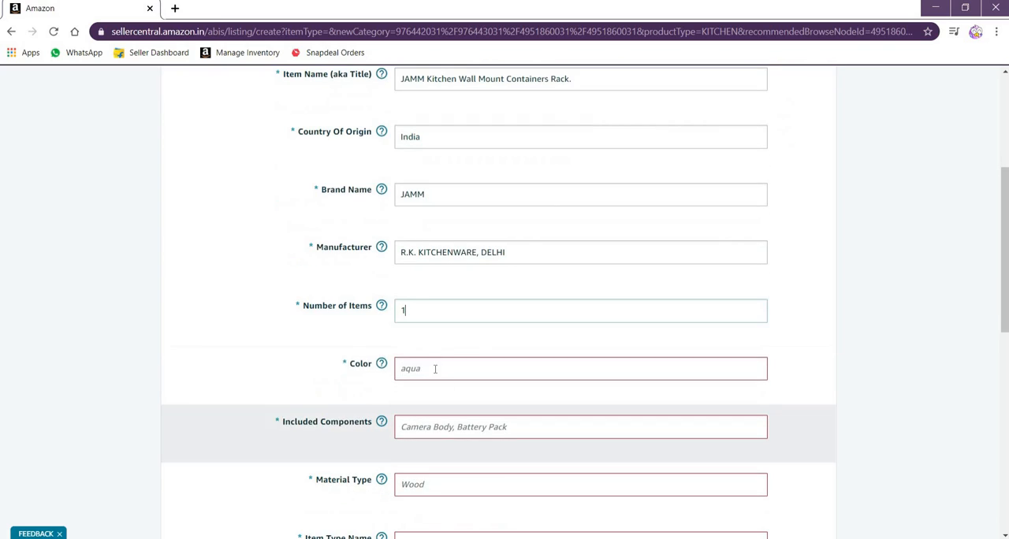
left_click(433, 369)
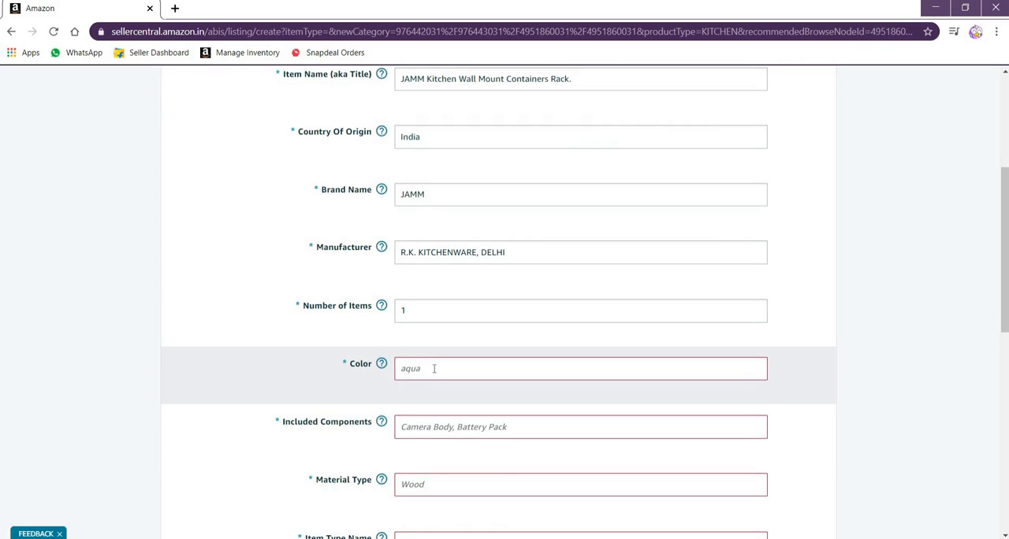
type("S")
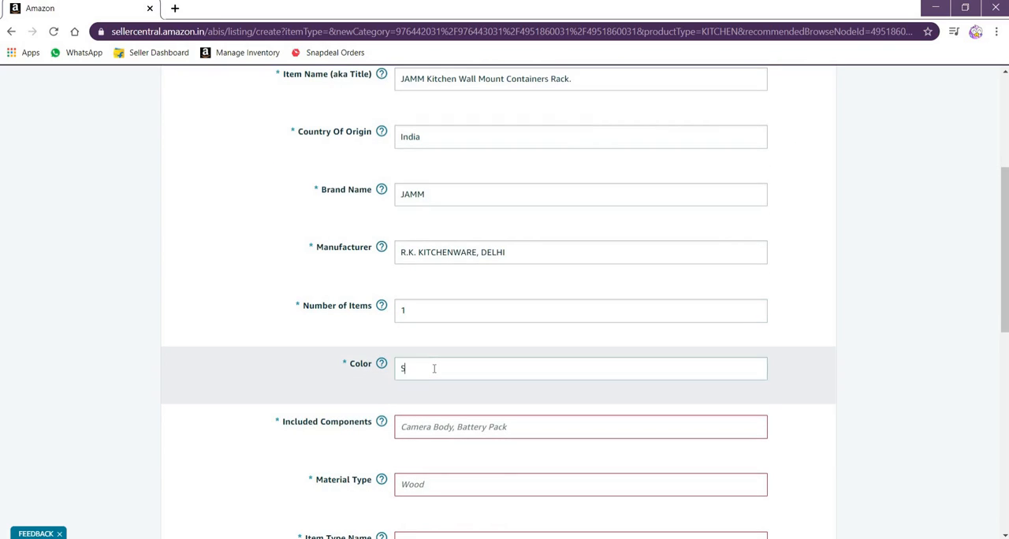
type("ilver")
Enter Rack under Included Components and choose Steel as the Material Type
scroll(448, 334, "down", 2)
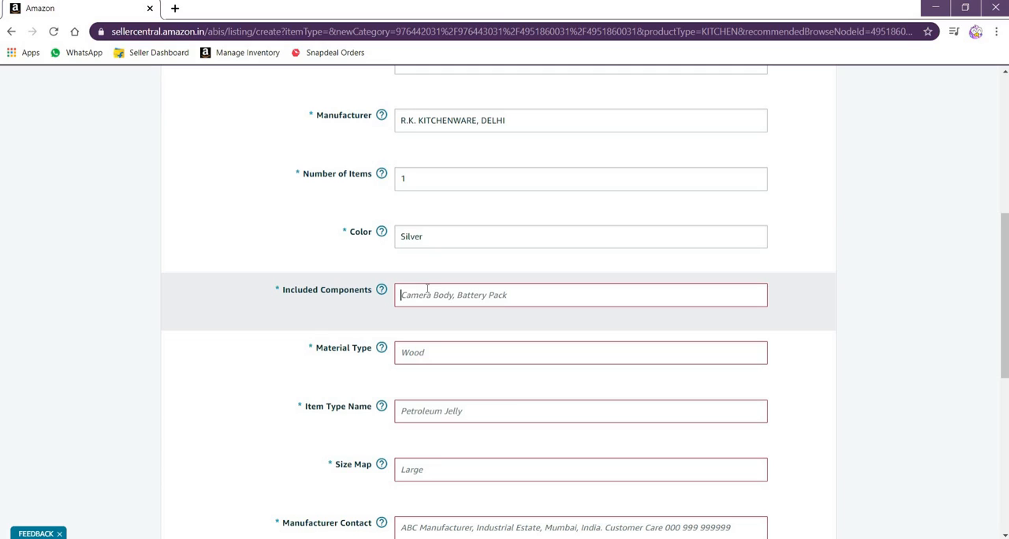
type("Rack")
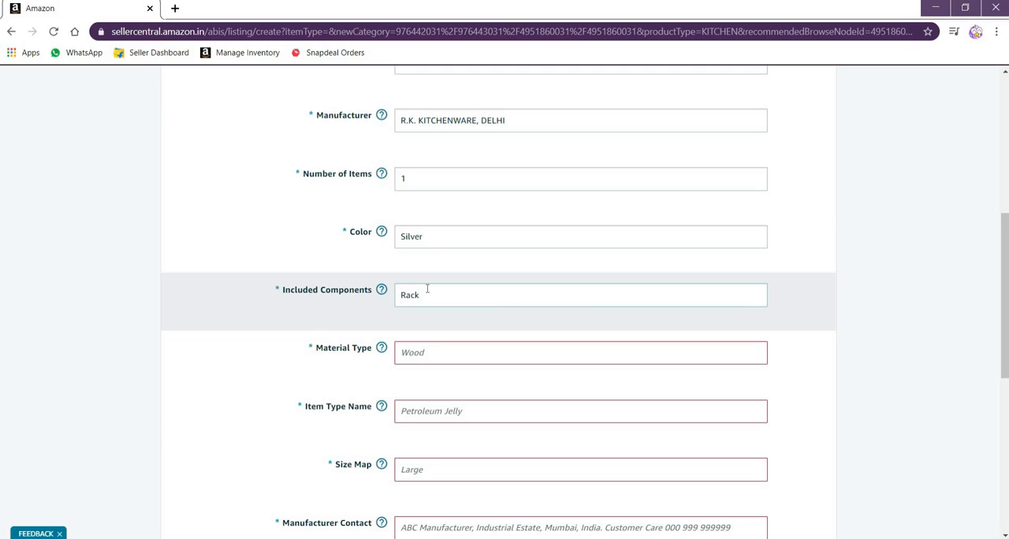
left_click(410, 353)
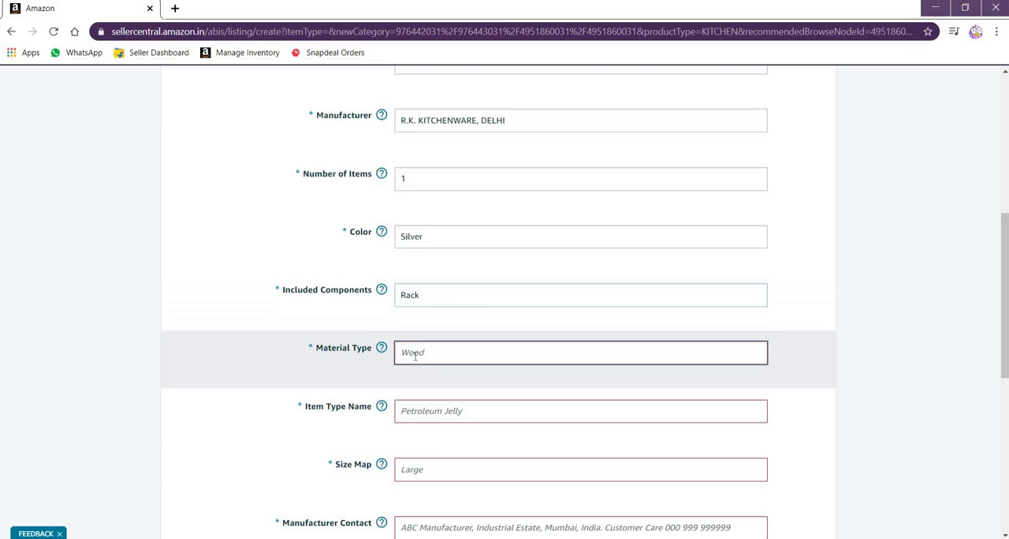
scroll(443, 280, "down", 3)
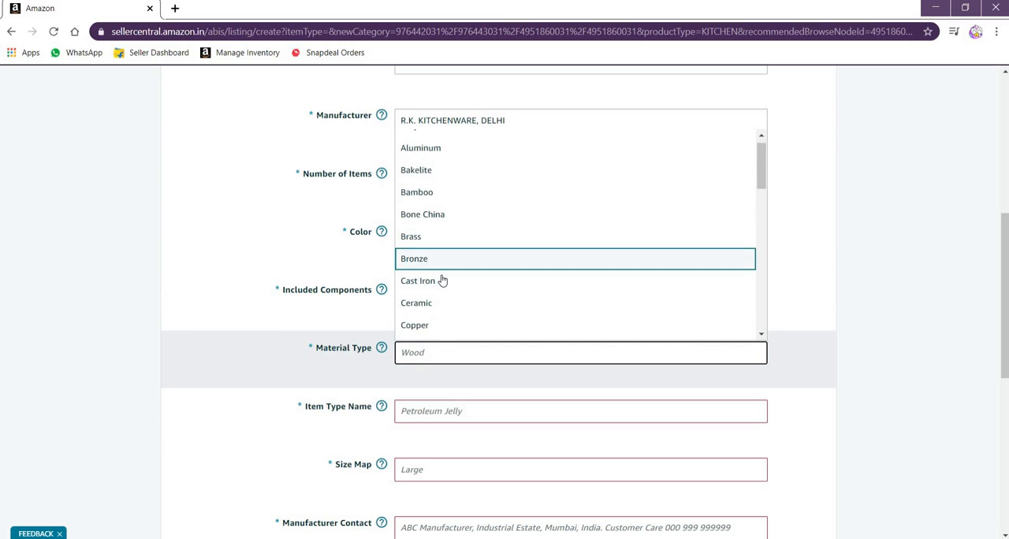
scroll(445, 279, "down", 5)
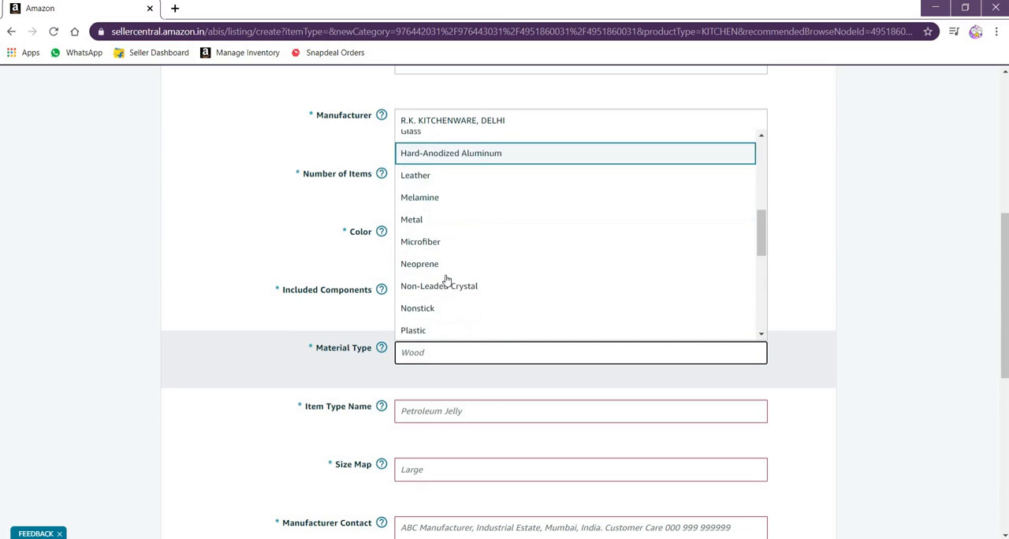
scroll(447, 279, "down", 4)
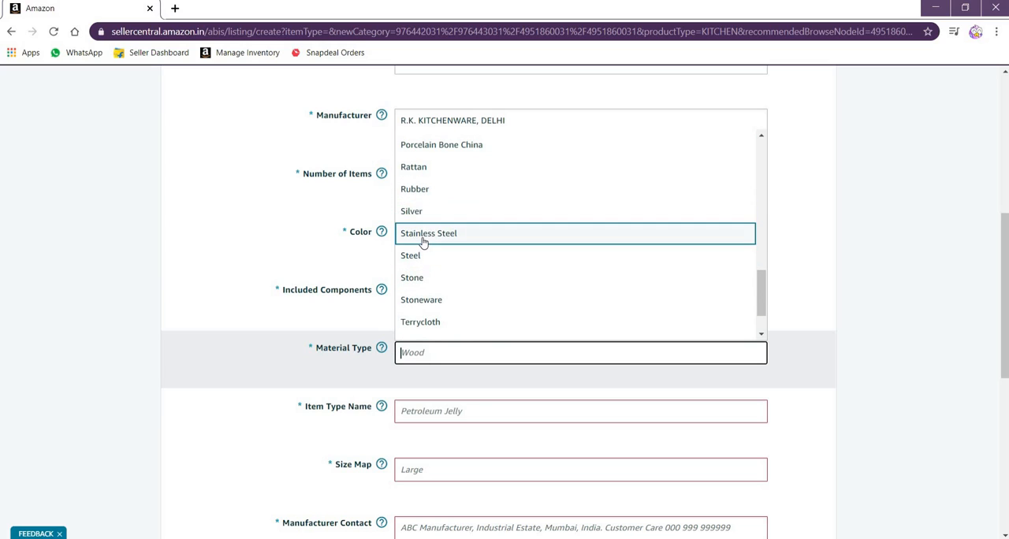
left_click(419, 259)
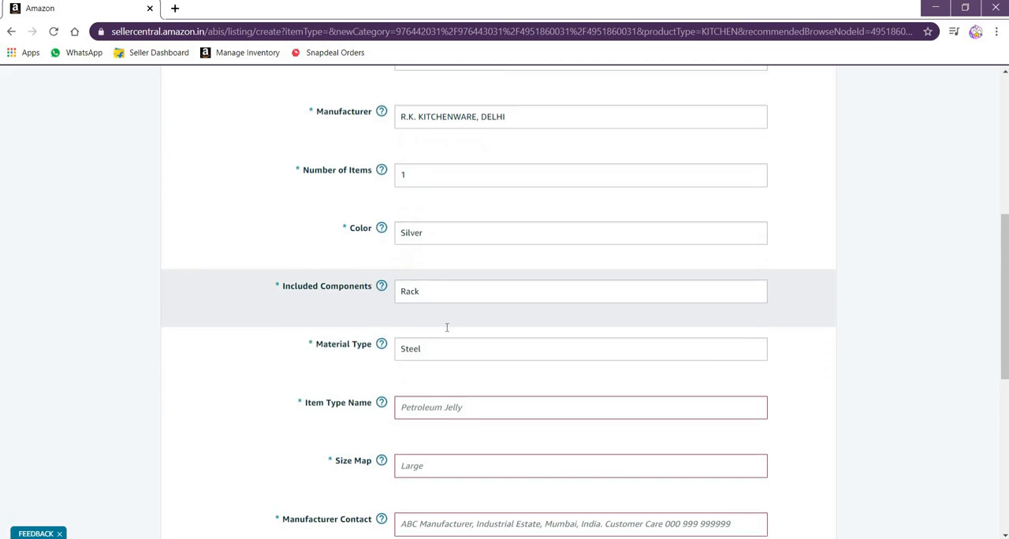
Choose Dish Racks as the Item Type Name and Medium as the Size Map
scroll(441, 284, "down", 2)
left_click(412, 281)
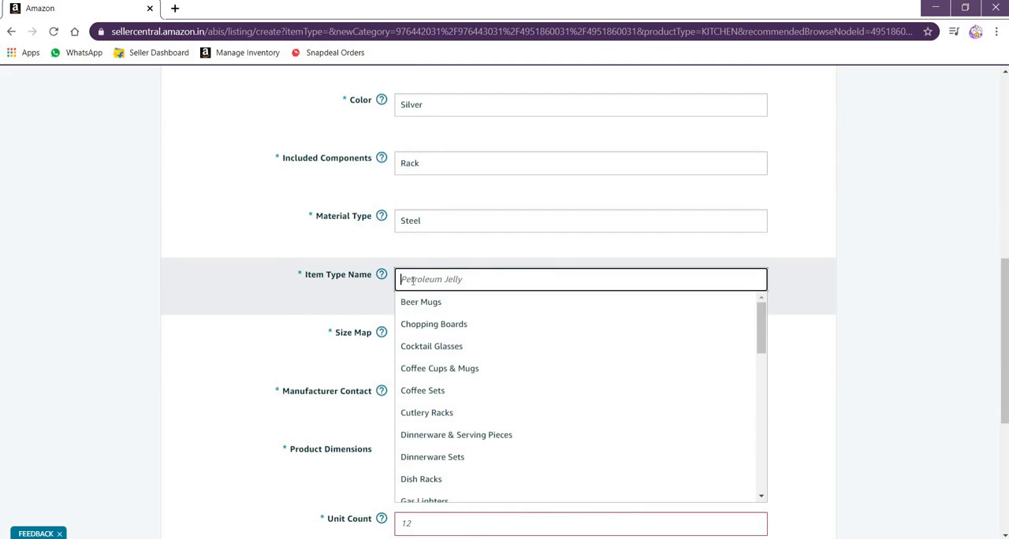
left_click(429, 481)
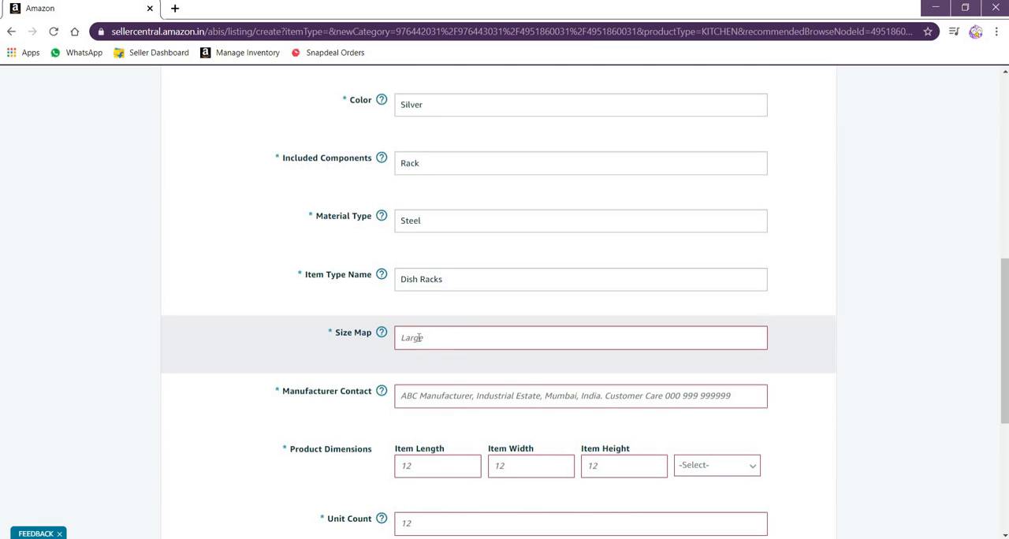
left_click(418, 337)
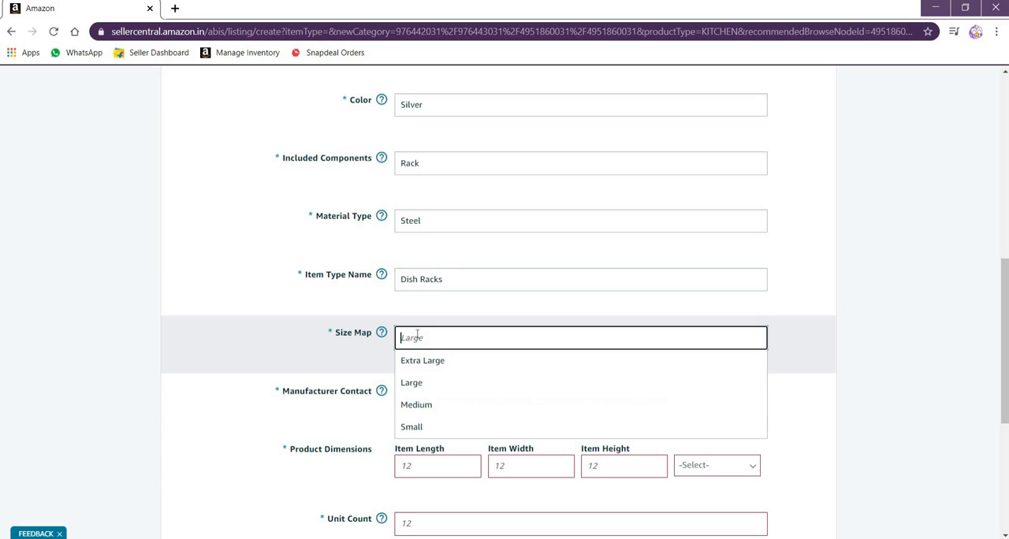
left_click(420, 405)
Copy the Manufacturer text R.K. KITCHENWARE, DELHI into the Manufacturer Contact field
scroll(441, 355, "down", 1)
scroll(445, 315, "down", 1)
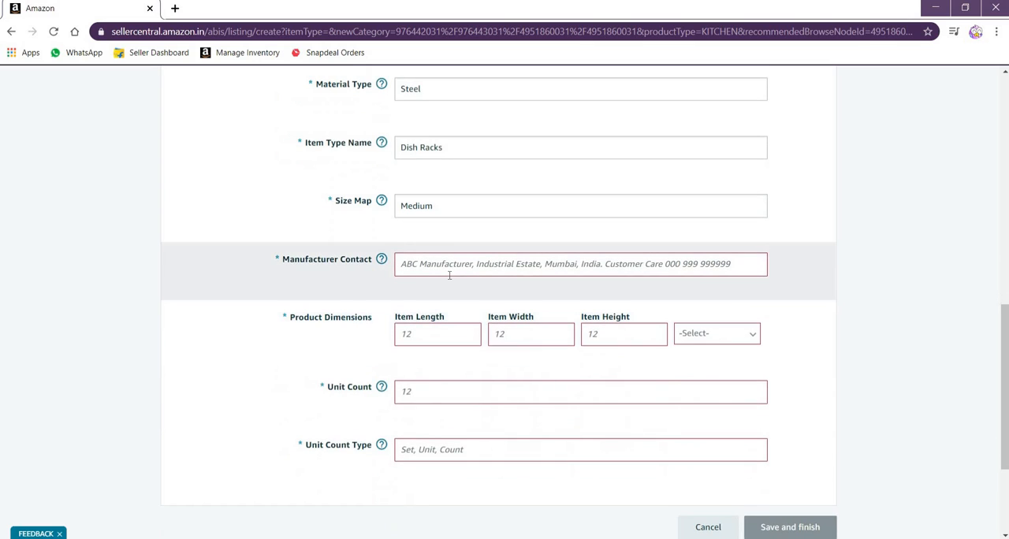
scroll(433, 265, "up", 5)
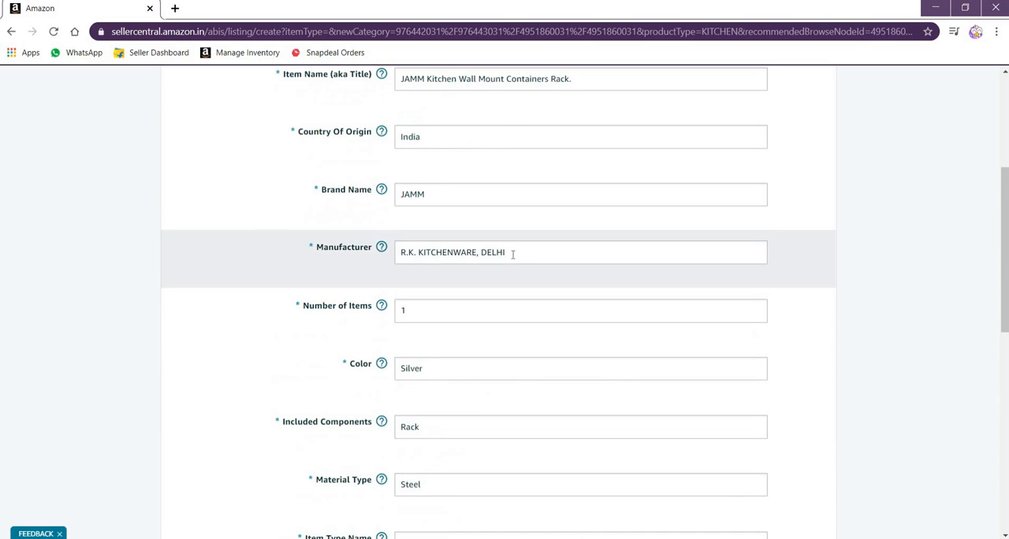
left_click_drag(508, 253, 416, 257)
right_click(418, 258)
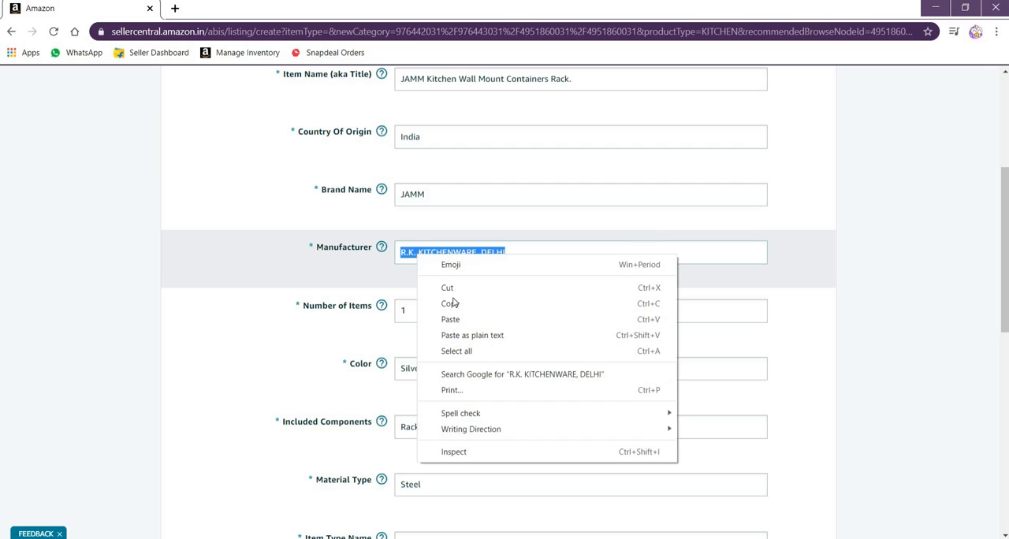
left_click(457, 304)
scroll(455, 292, "down", 1)
scroll(455, 293, "down", 5)
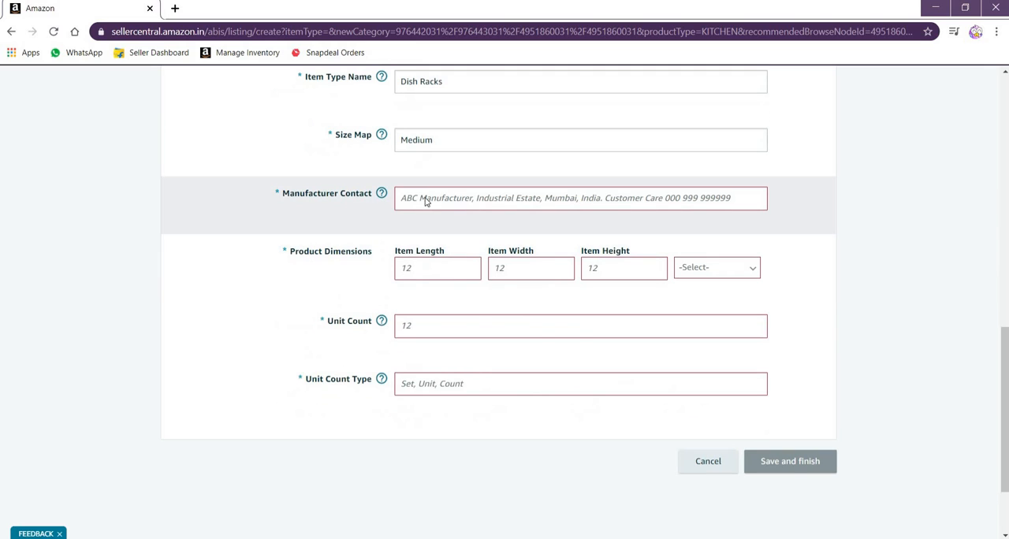
right_click(426, 198)
left_click(457, 302)
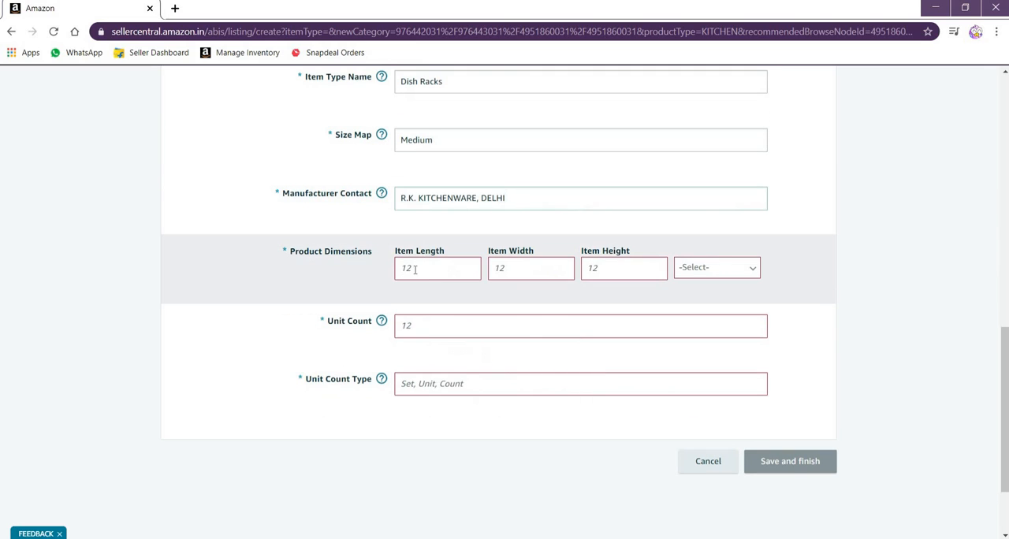
Look up the dimensions in the Product Details Notepad file and set the Item Length to 18
key("Tab")
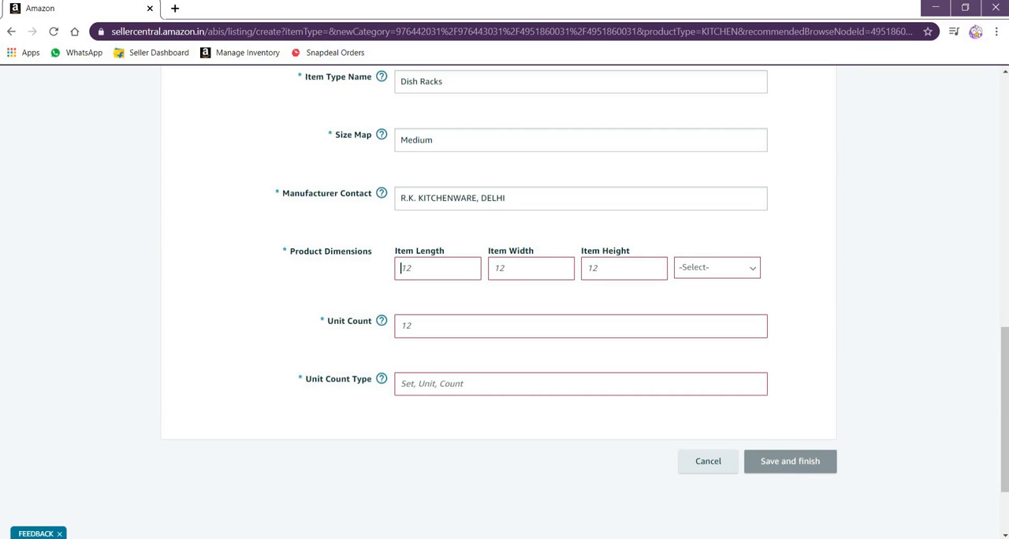
left_click(633, 538)
left_click(688, 485)
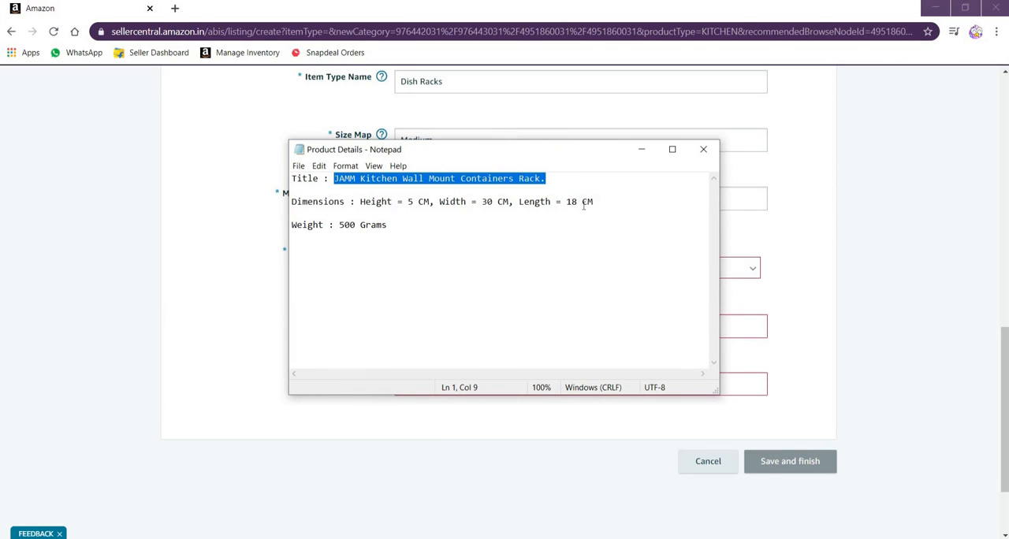
left_click(232, 261)
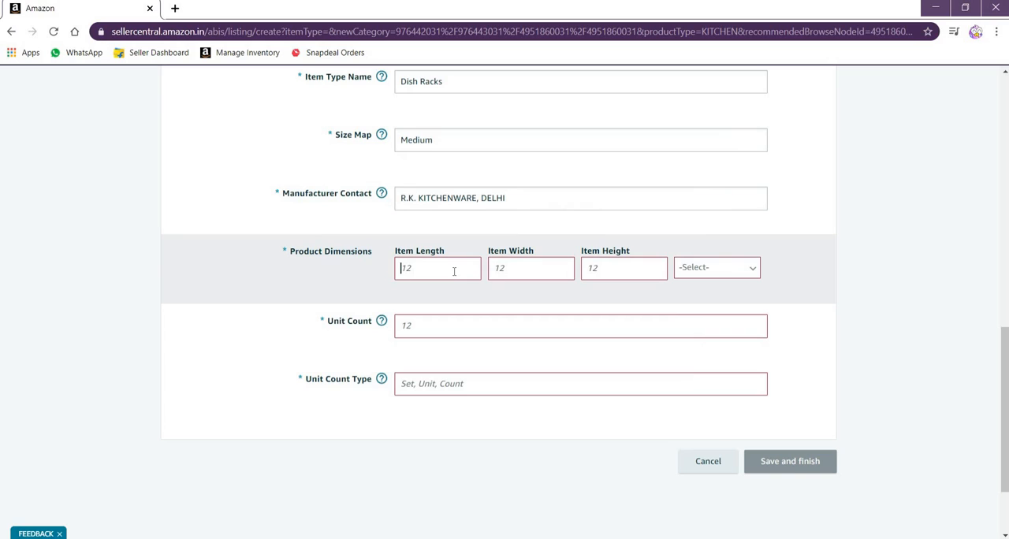
type("18")
Complete the Product Dimensions from the Product Details file with Item Width 30, Item Height 5 and CM as the unit
mouse_move(635, 536)
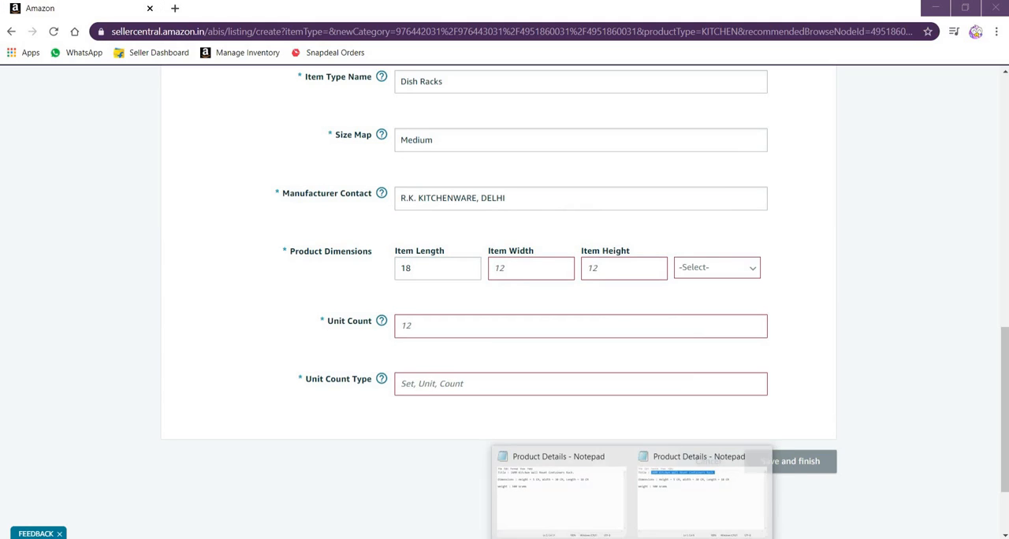
left_click(676, 465)
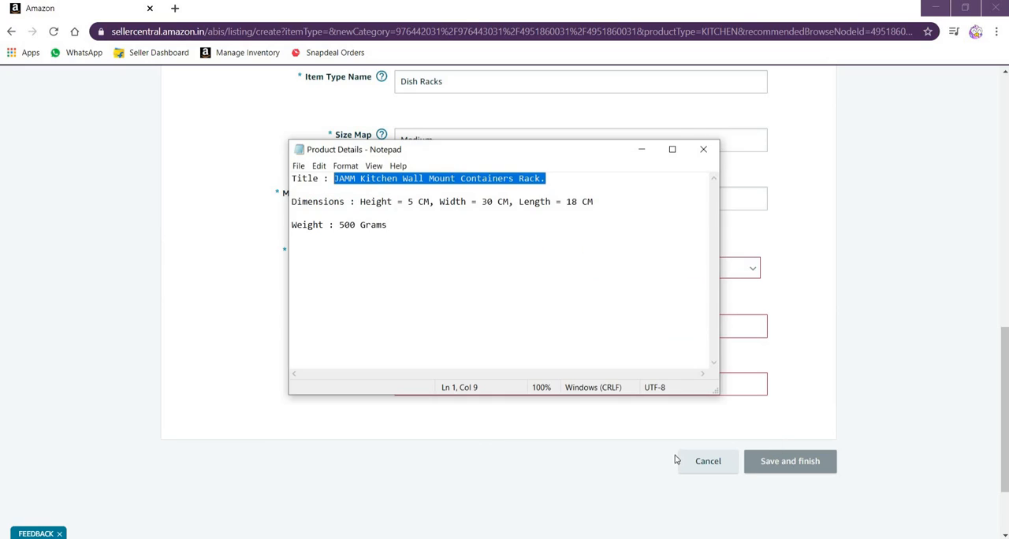
left_click(272, 224)
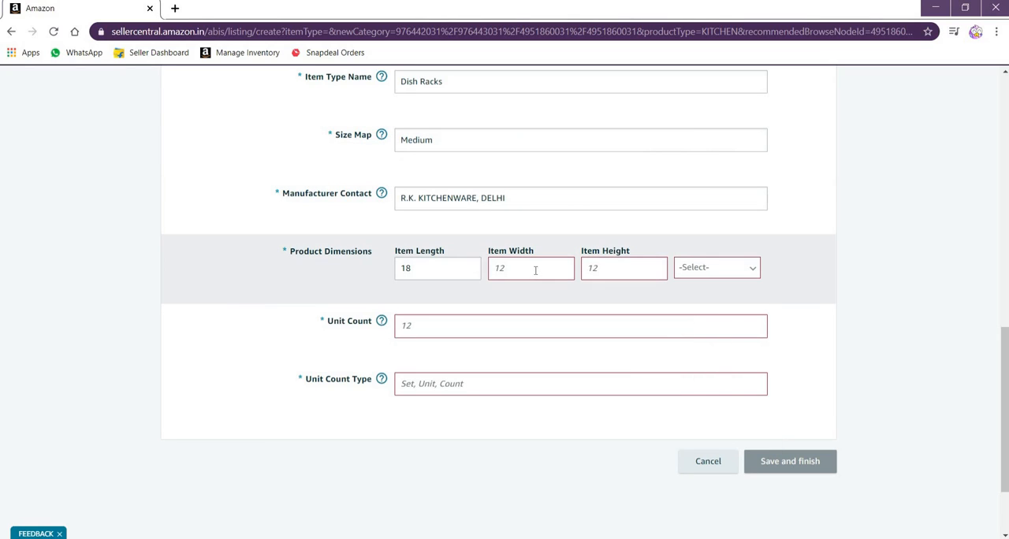
left_click(543, 271)
type("30")
left_click(642, 268)
type("5")
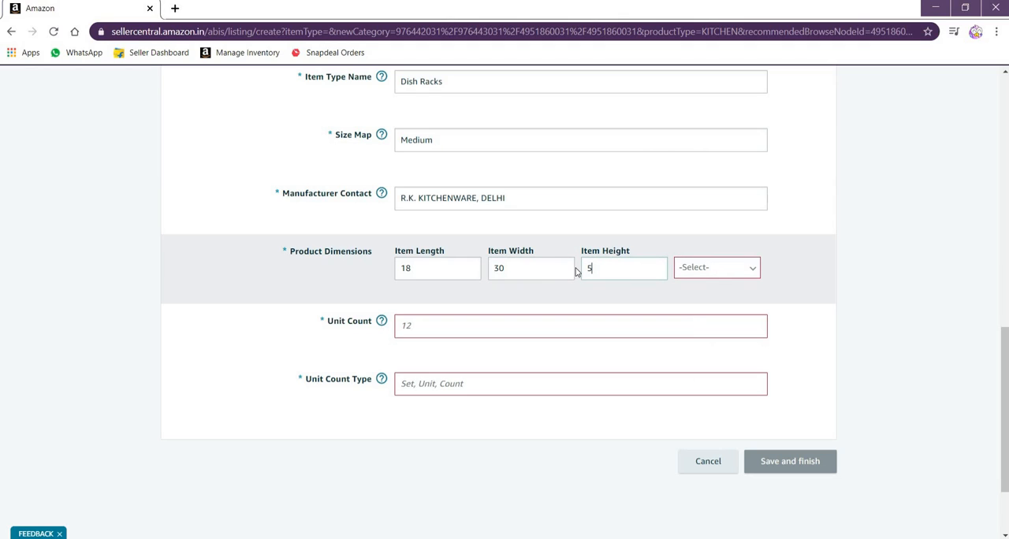
left_click(723, 270)
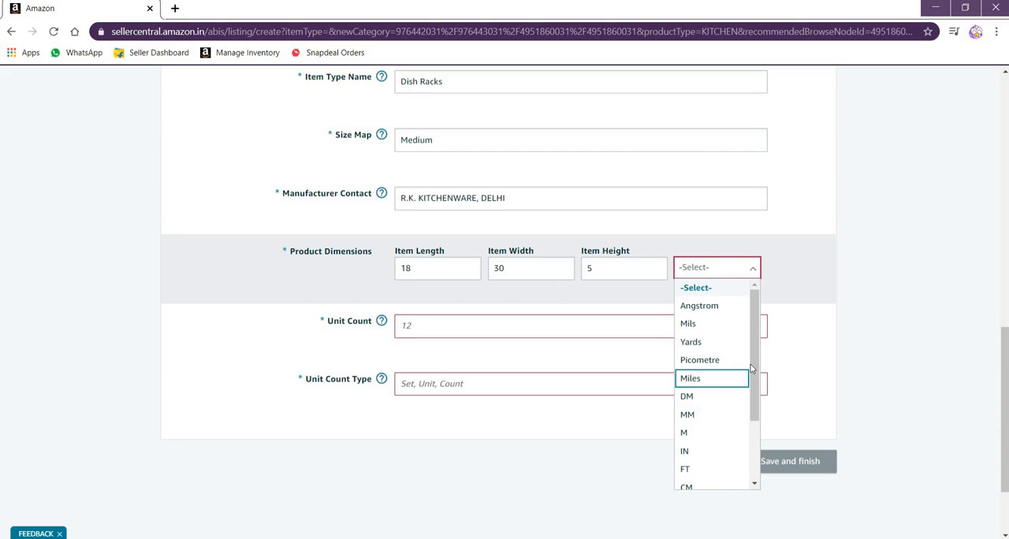
scroll(712, 421, "down", 2)
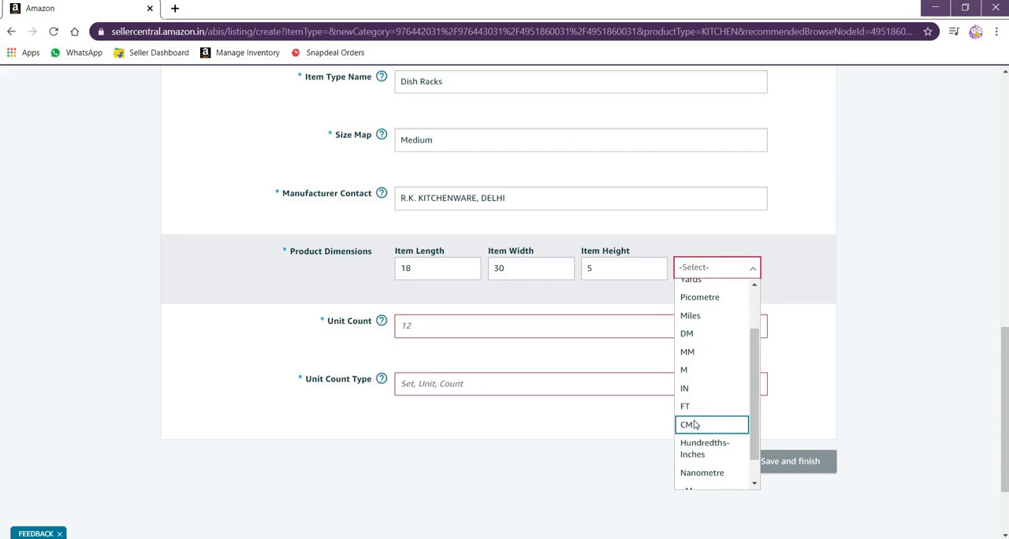
left_click(712, 422)
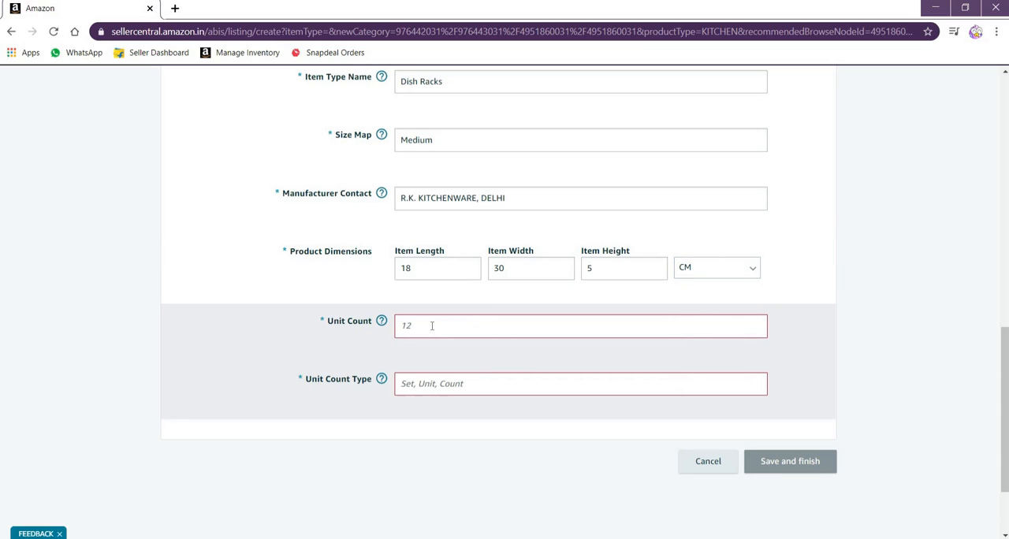
Set the Unit Count to 500 and choose Gram as the Unit Count Type
type("1")
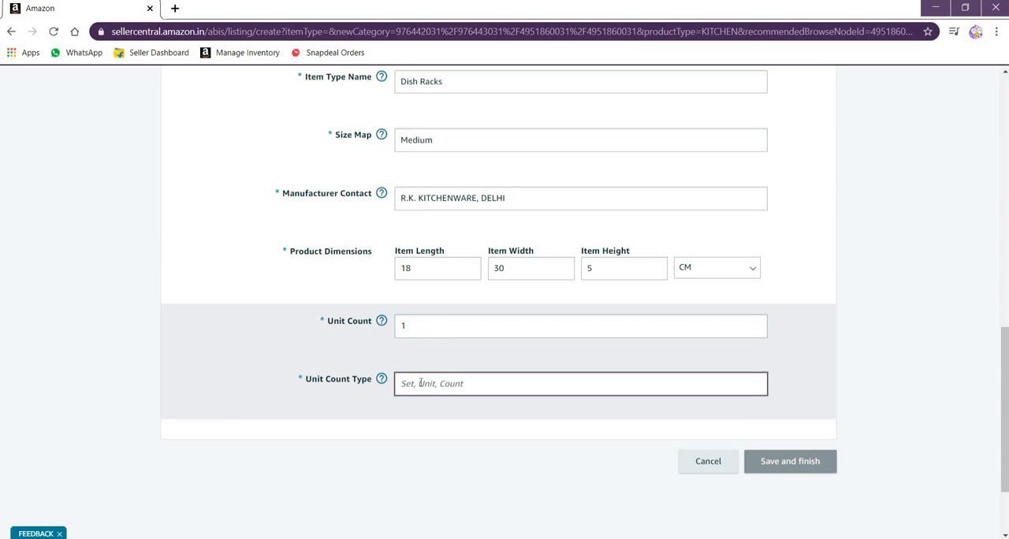
left_click_drag(401, 327, 450, 326)
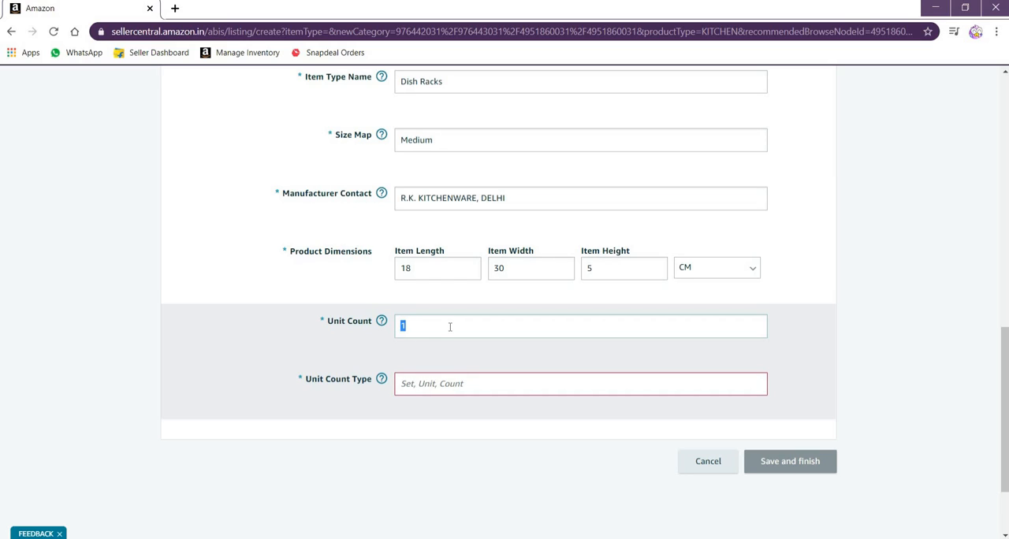
type("500")
left_click(439, 384)
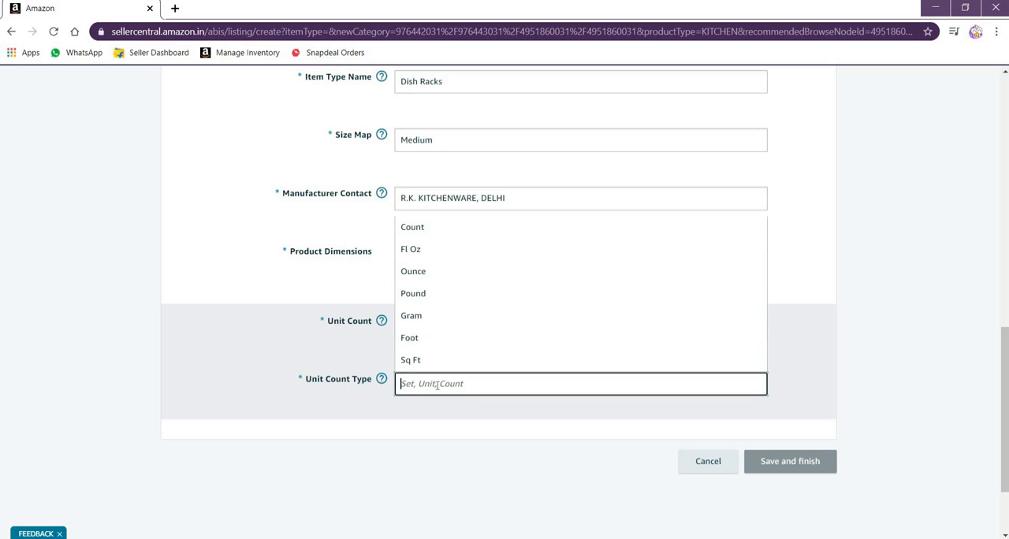
left_click(418, 316)
left_click(587, 373)
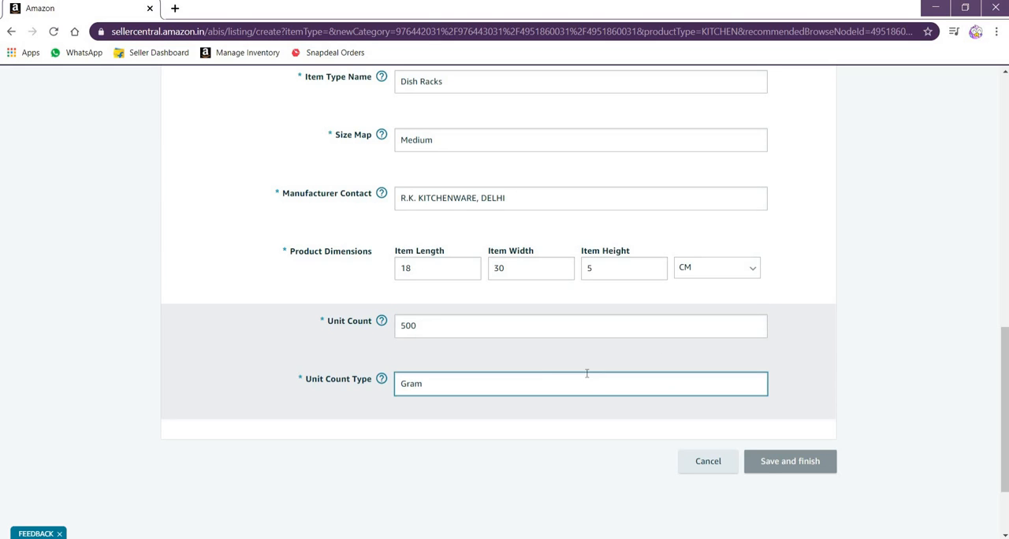
Go to the listing's Offer section and set Your price to 599.00
scroll(532, 373, "up", 15)
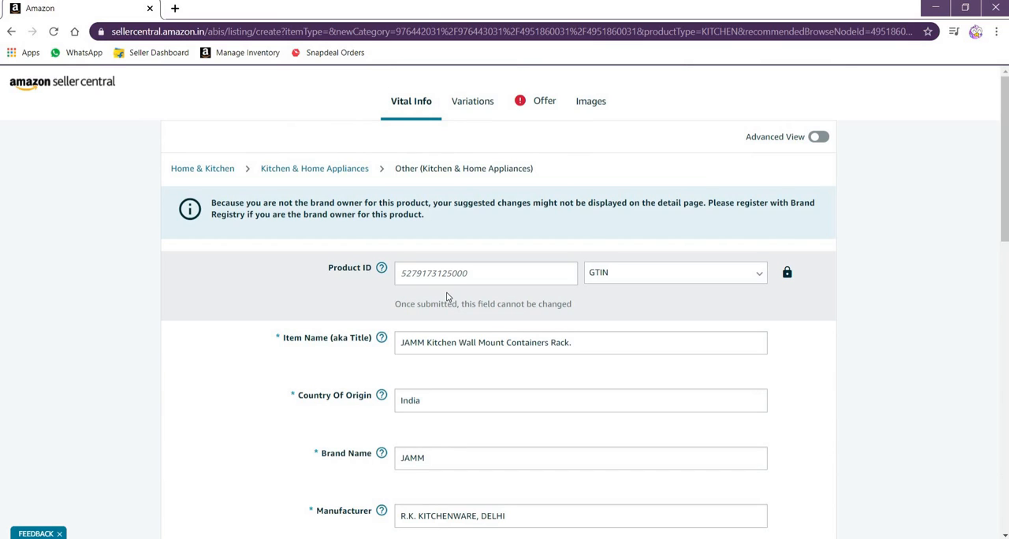
scroll(446, 296, "down", 15)
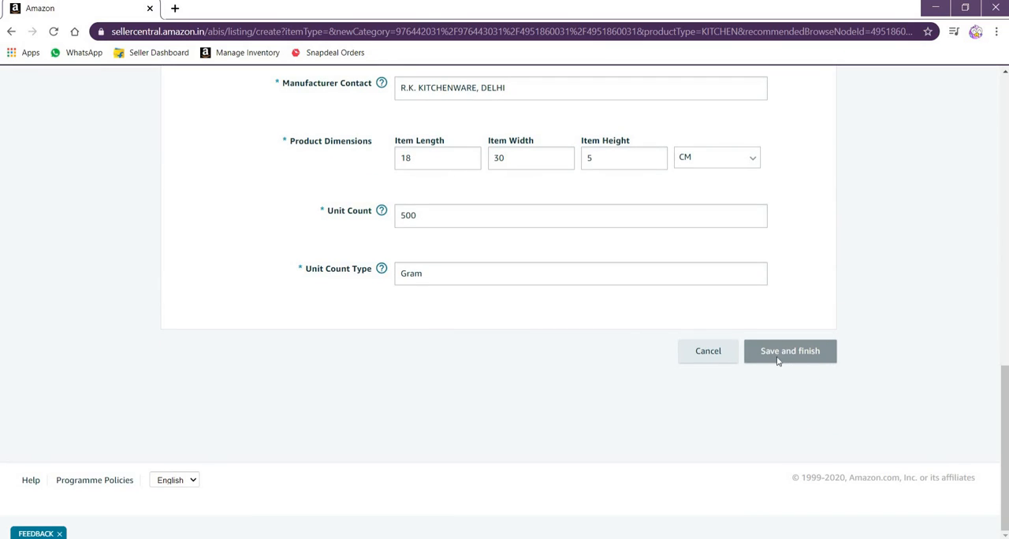
scroll(536, 347, "up", 15)
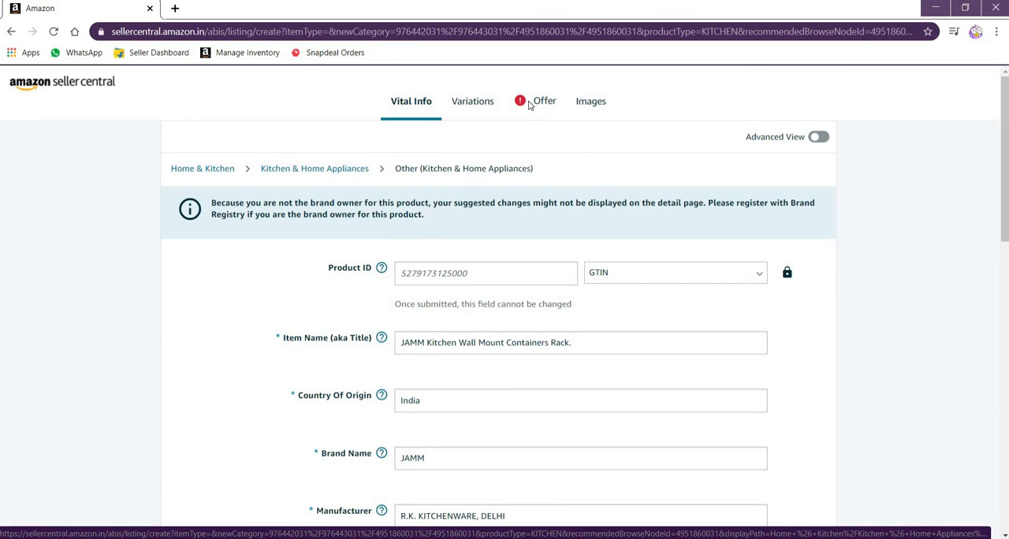
left_click(530, 105)
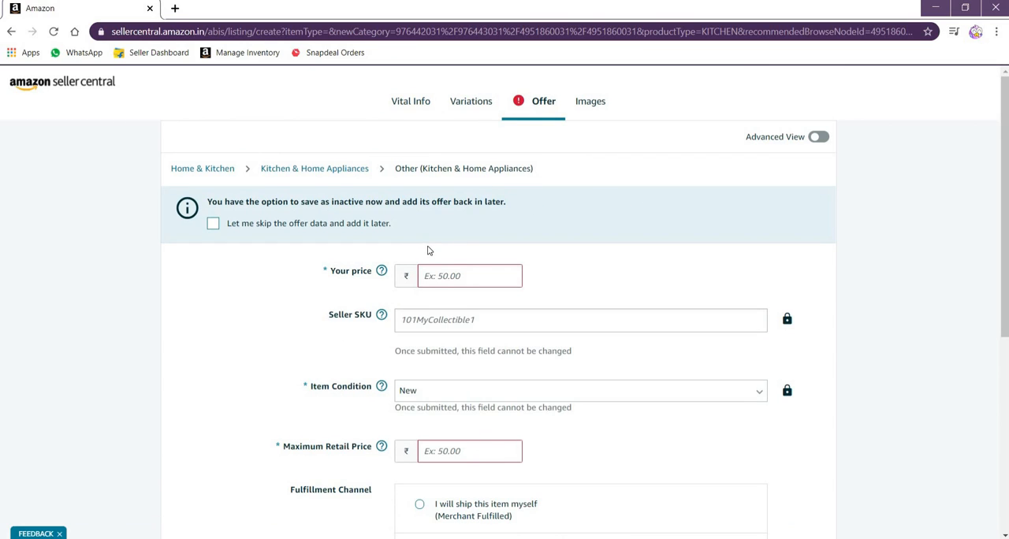
scroll(429, 244, "down", 1)
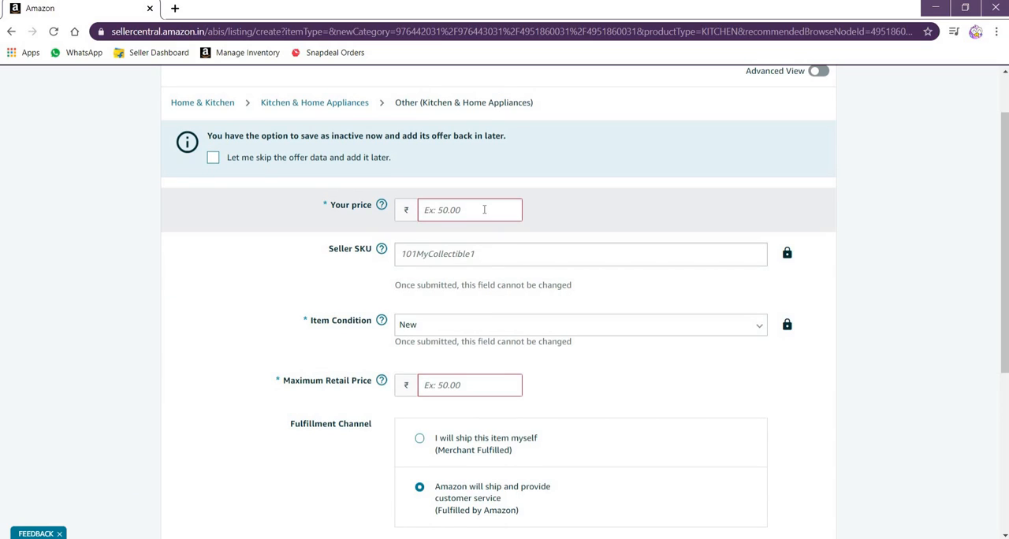
left_click(484, 209)
type("599.00")
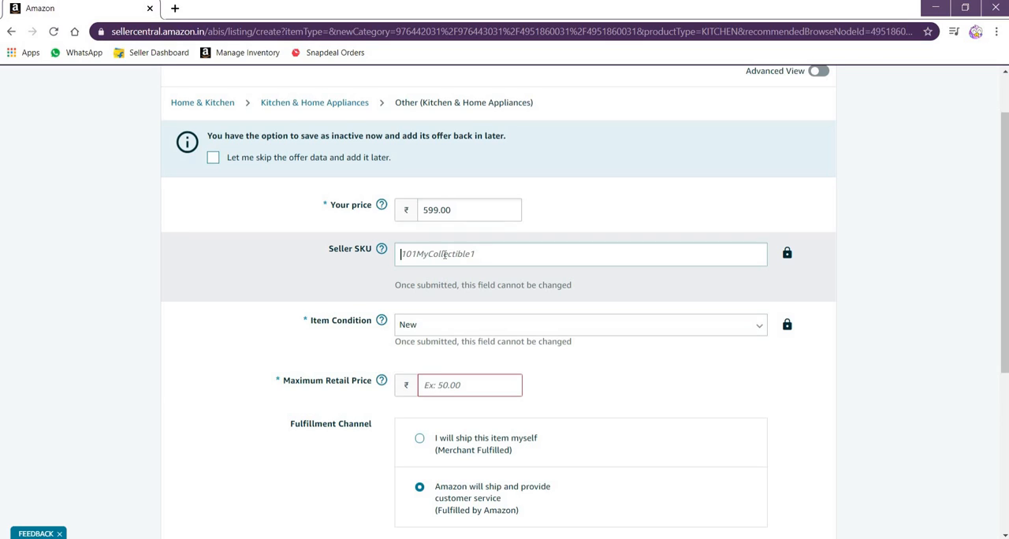
Enter SSDL-KRACK001 as the Seller SKU and set the Maximum Retail Price to 999
left_click(445, 254)
type("SSDL-KRACK001")
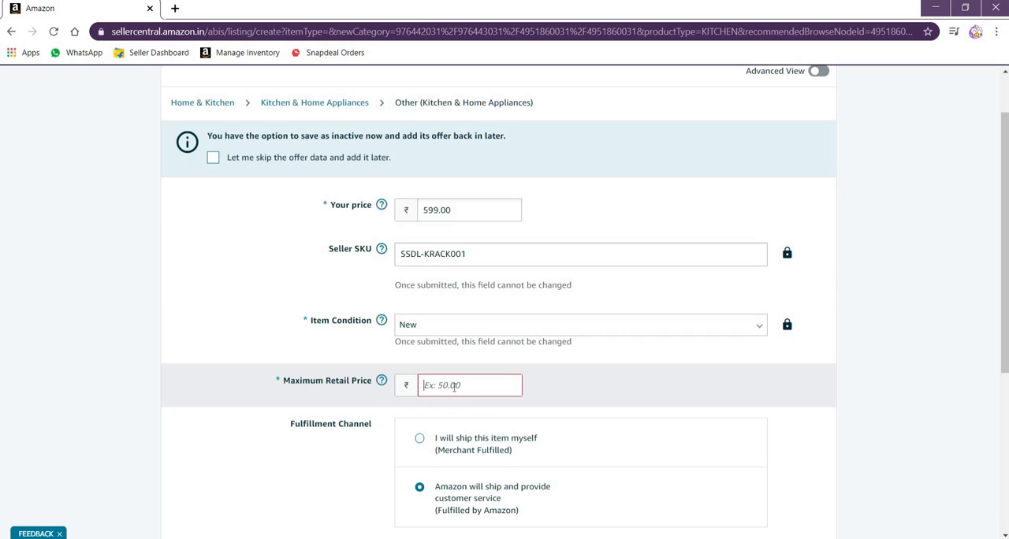
type("999")
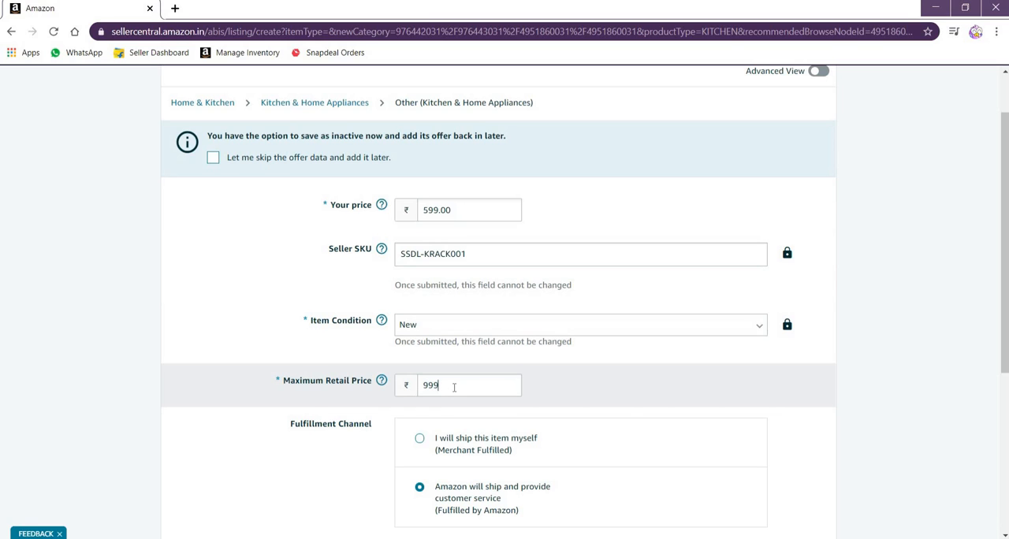
scroll(398, 362, "down", 1)
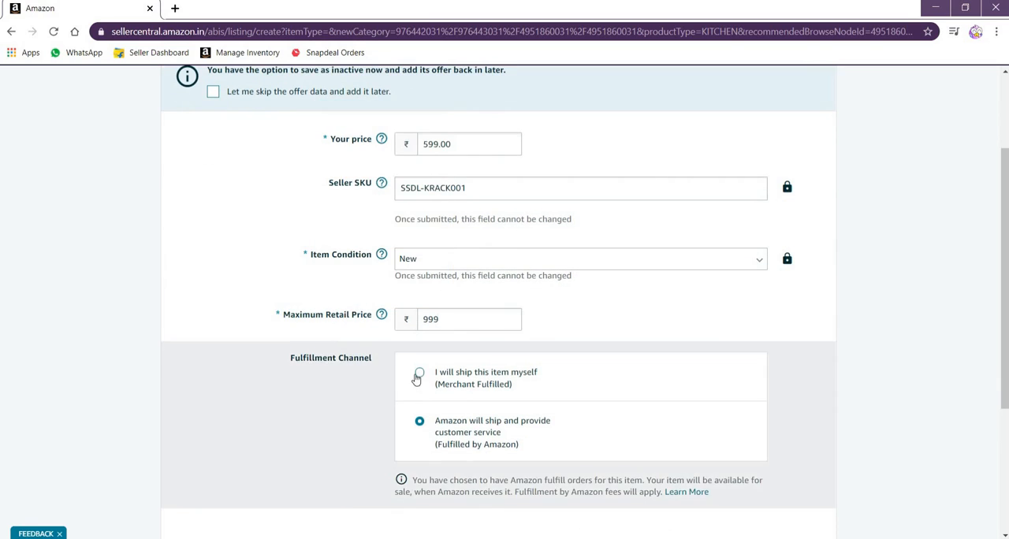
scroll(416, 378, "down", 1)
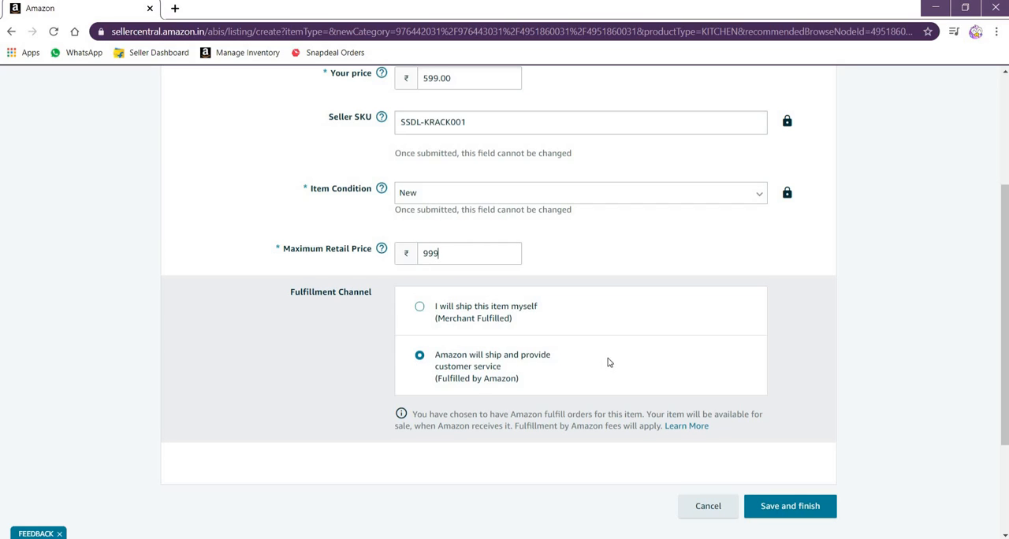
Go to the Images section and upload F-1 from the Desktop's Kitchen Rack folder as the MAIN image
scroll(573, 379, "up", 3)
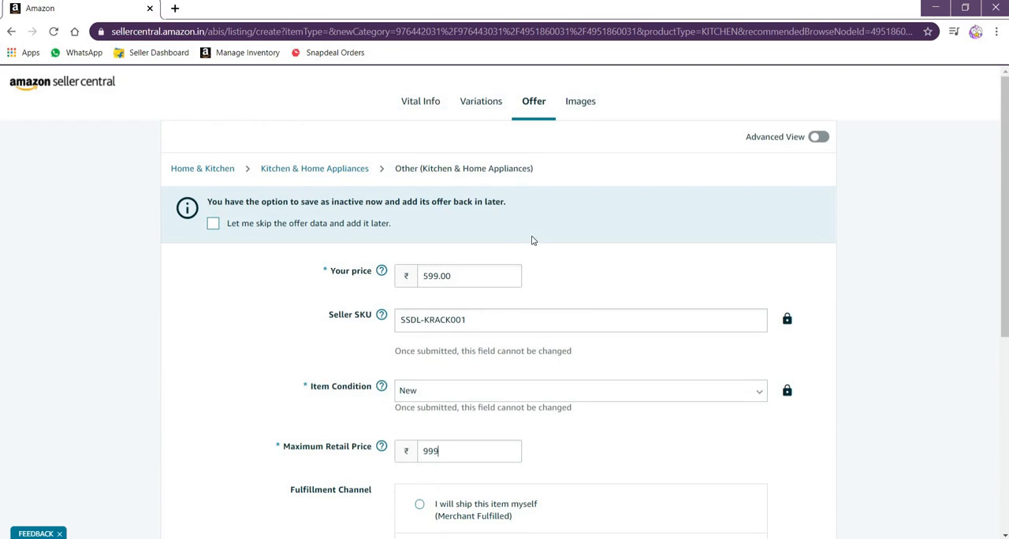
left_click(580, 102)
scroll(377, 237, "down", 1)
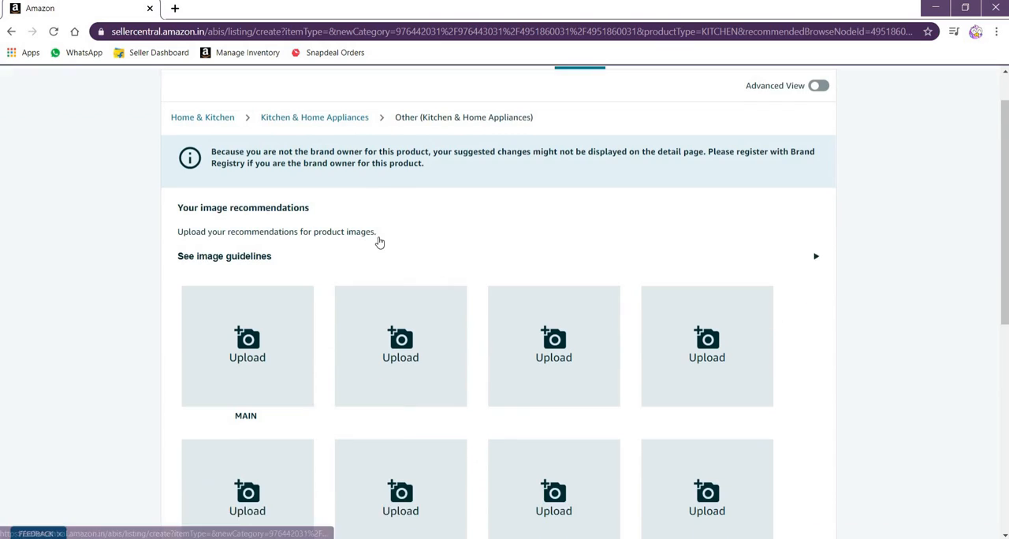
scroll(254, 312, "down", 1)
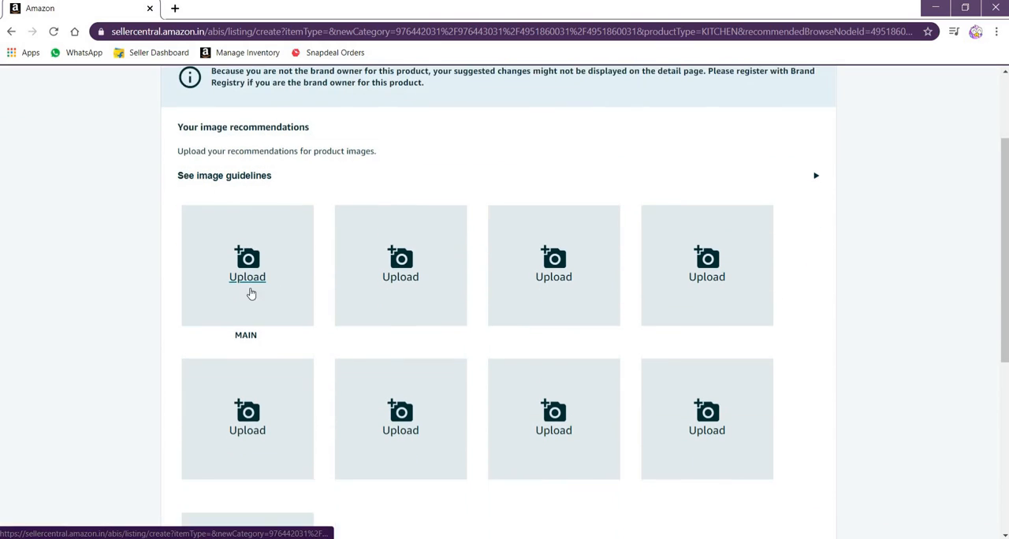
left_click(247, 277)
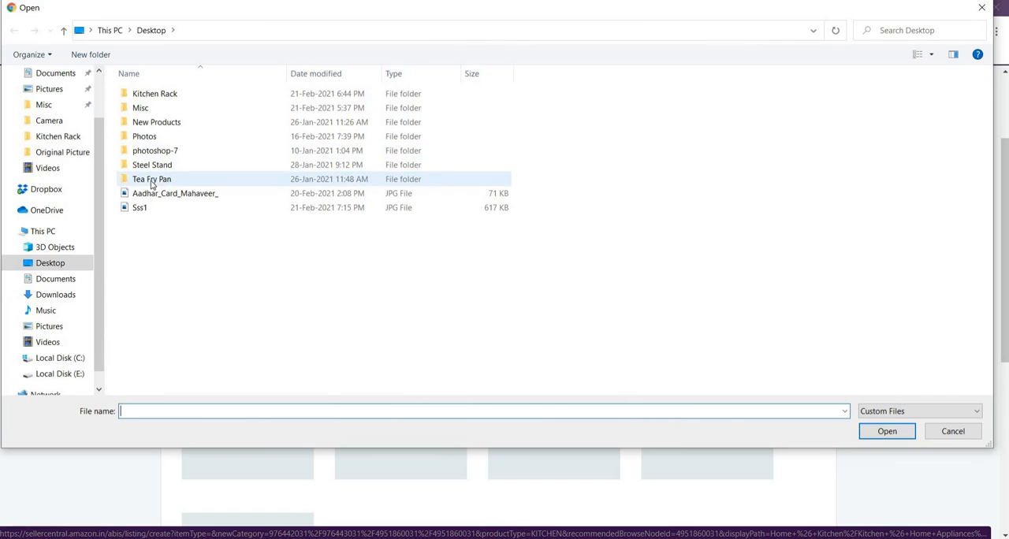
double_click(157, 94)
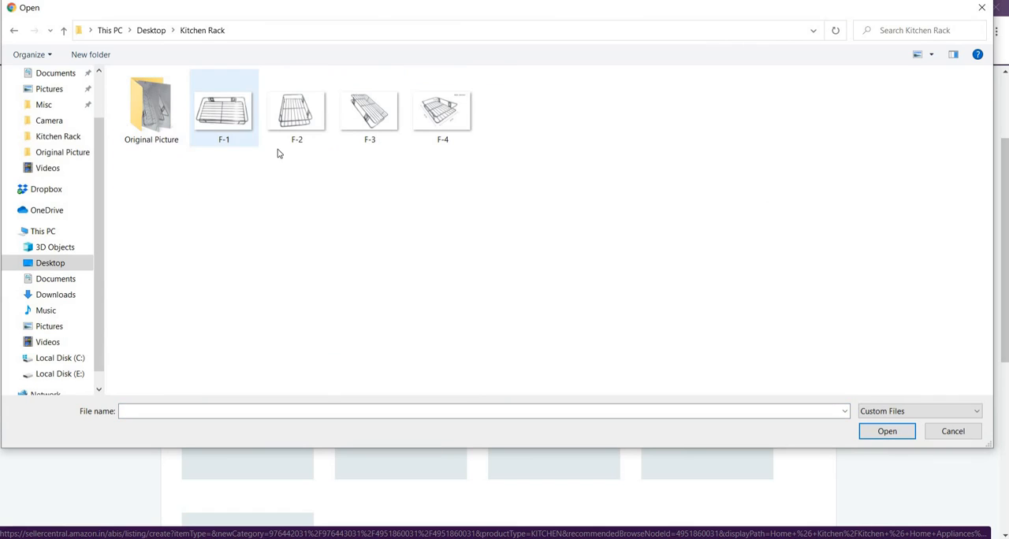
left_click(231, 126)
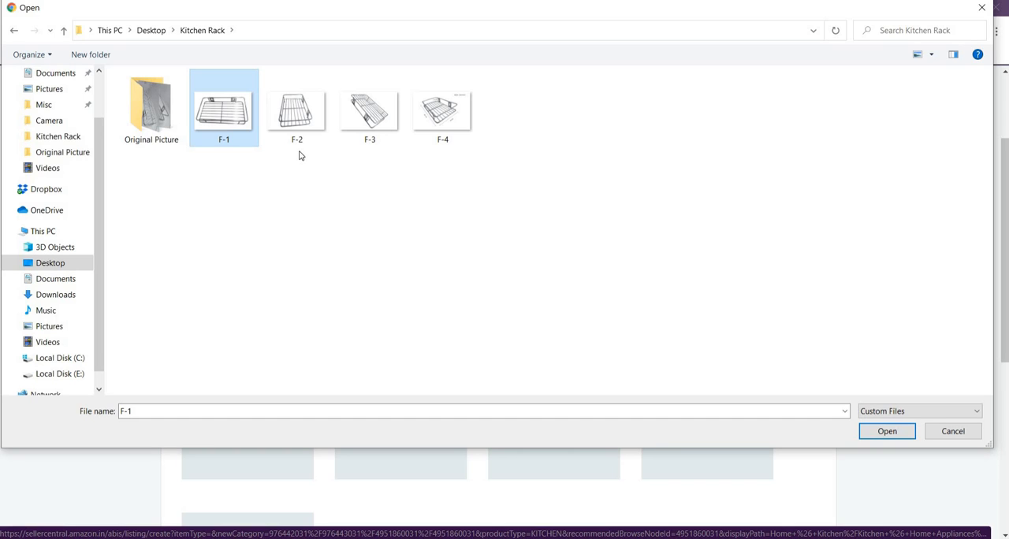
left_click(886, 432)
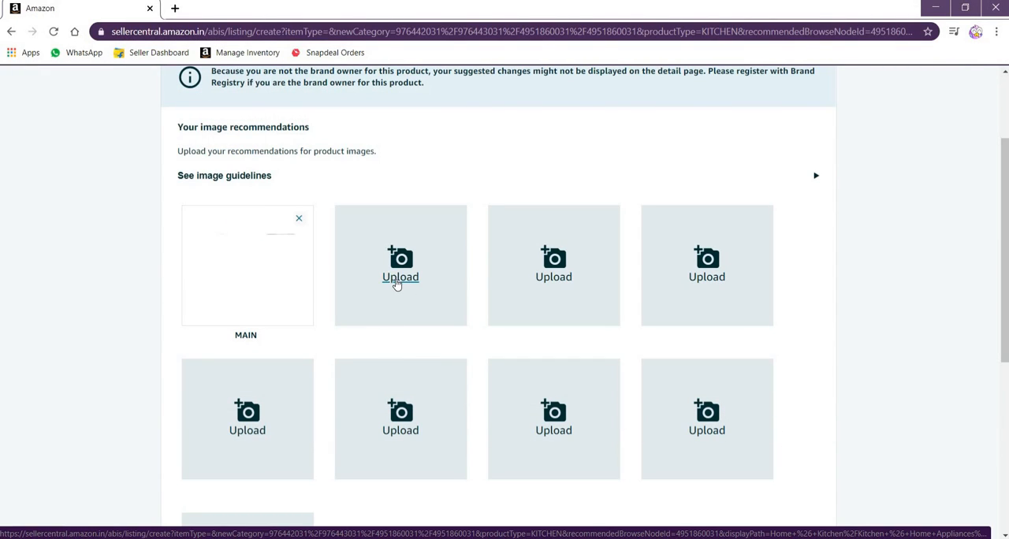
Upload F-2 from the Kitchen Rack folder into the second image slot
left_click(397, 280)
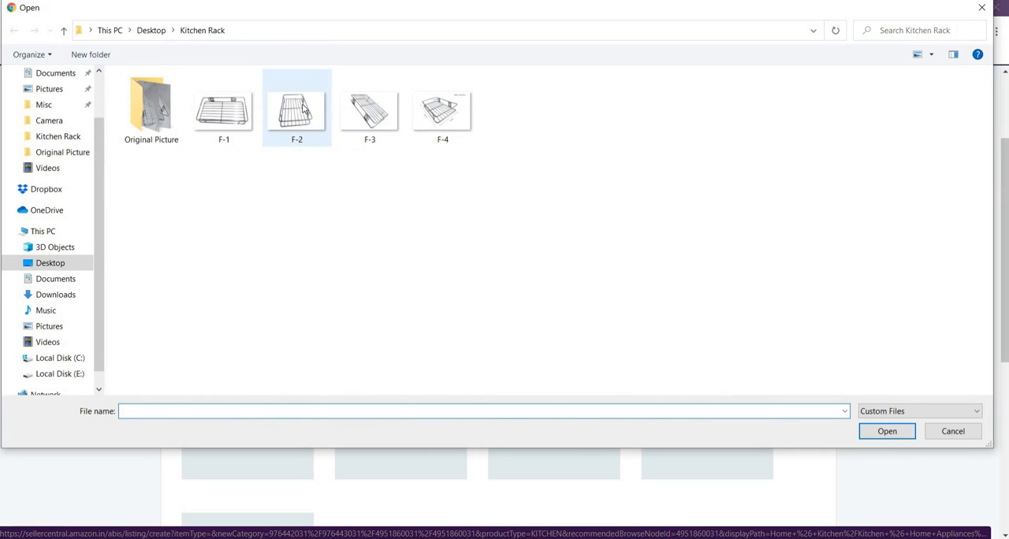
left_click(304, 111)
left_click(884, 434)
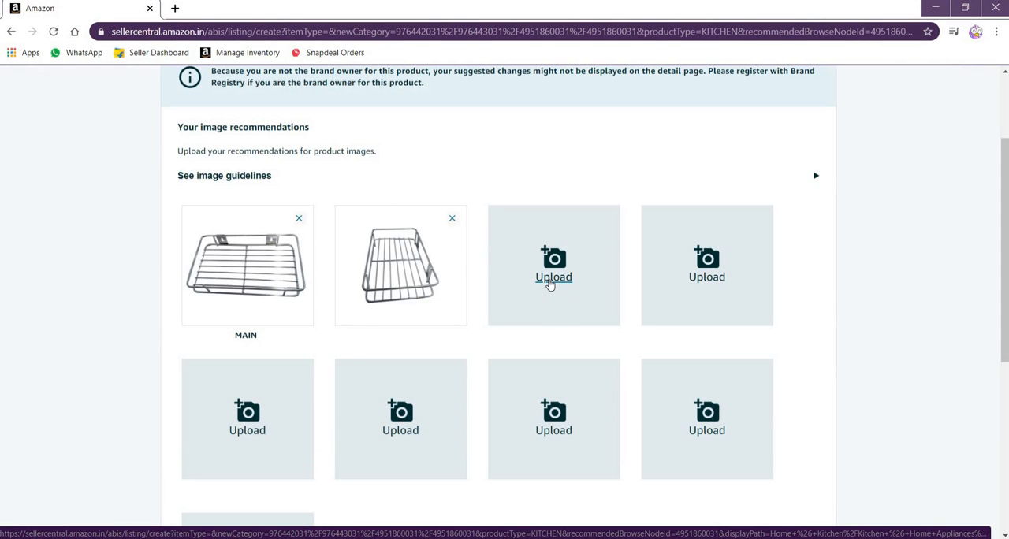
Upload F-3 and F-4 from the Kitchen Rack folder into the third and fourth image slots
left_click(550, 283)
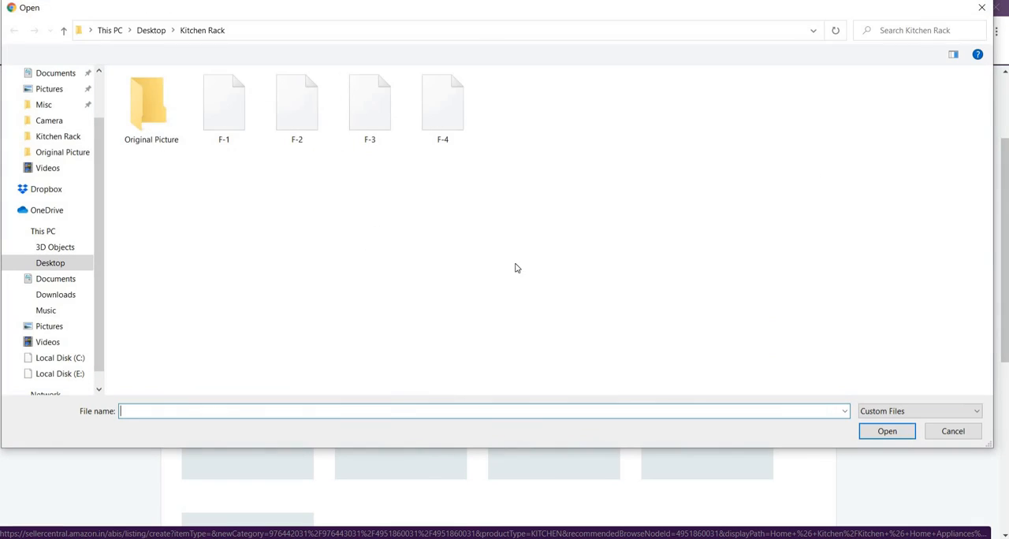
left_click(369, 118)
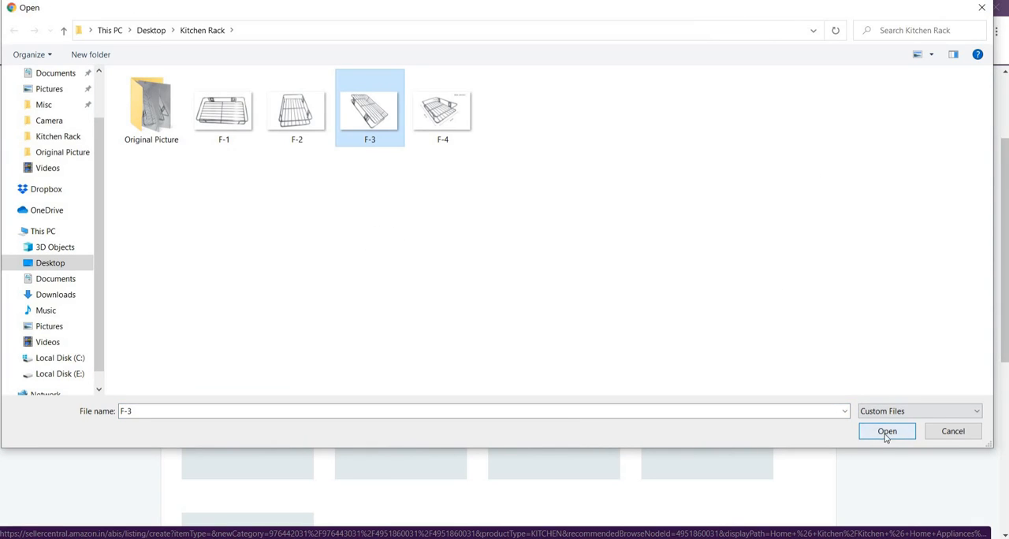
left_click(889, 435)
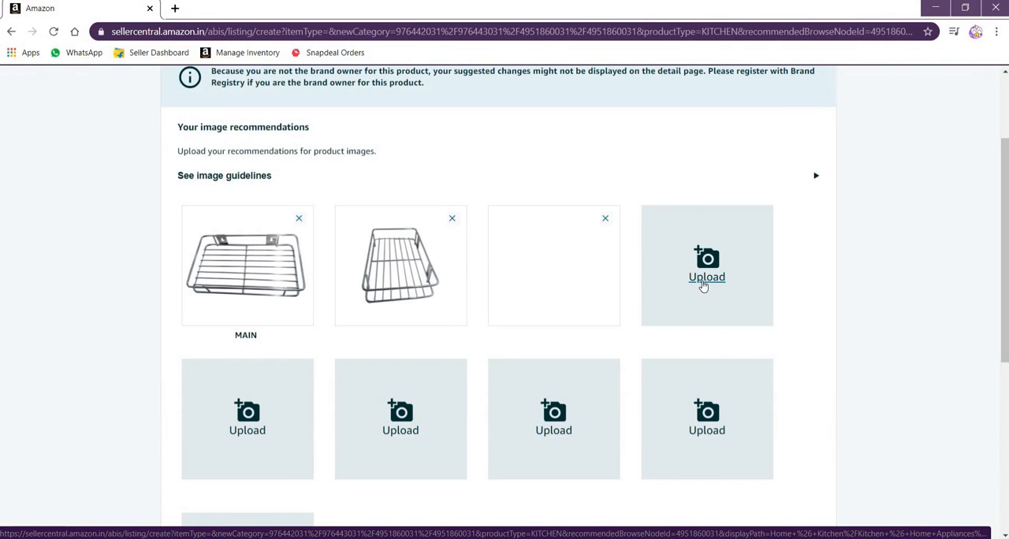
left_click(704, 280)
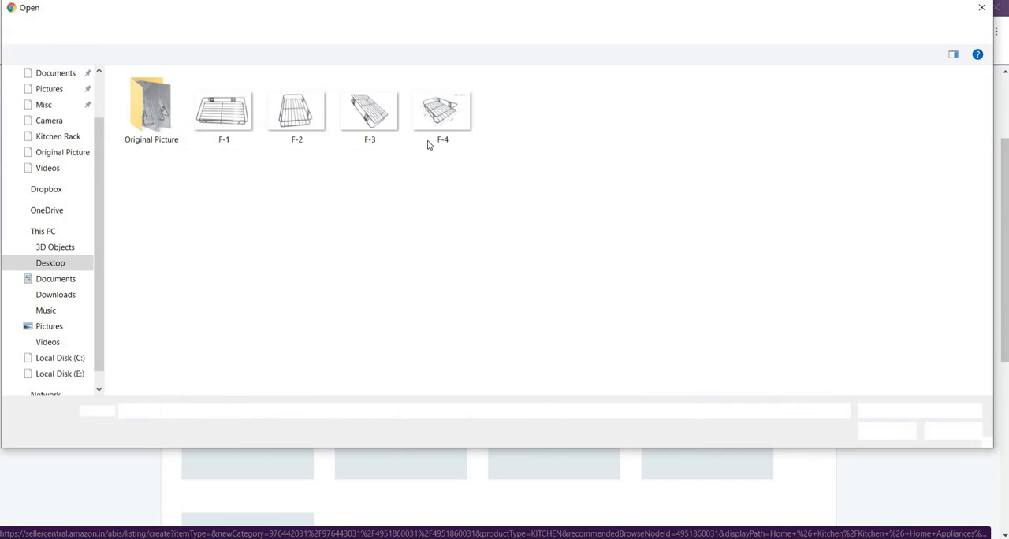
left_click(440, 115)
left_click(887, 432)
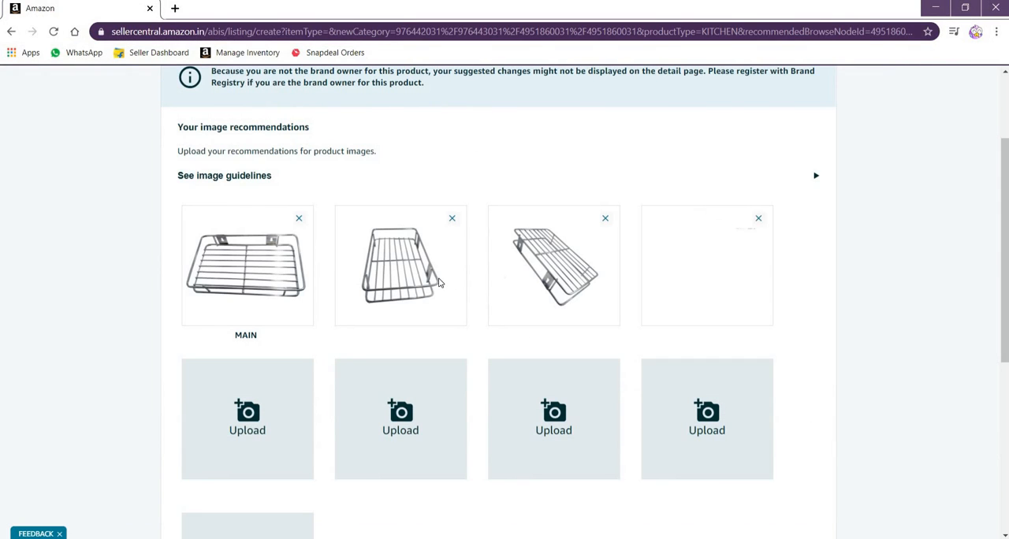
Check the uploaded images and view the listing's Variations section
scroll(425, 260, "down", 2)
scroll(425, 260, "up", 4)
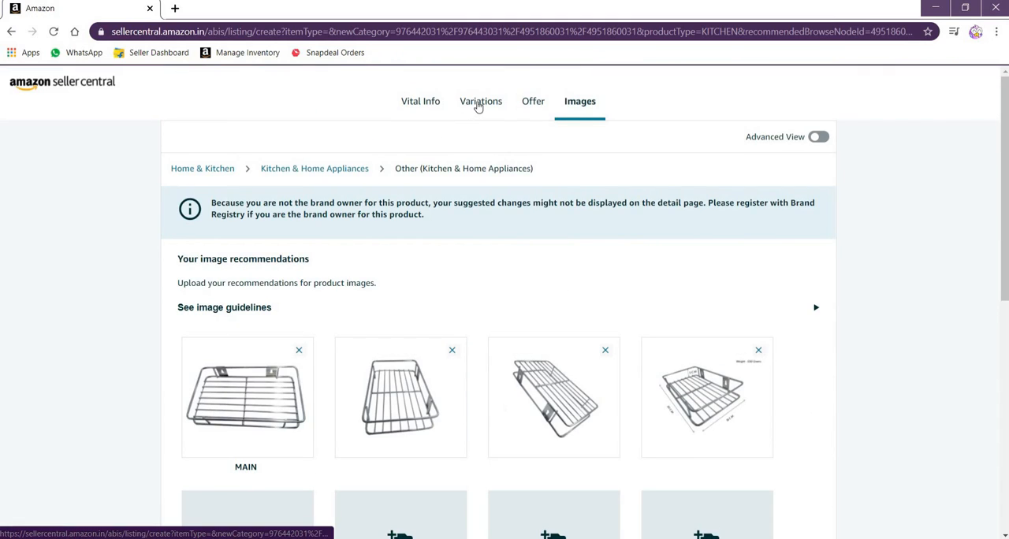
left_click(478, 105)
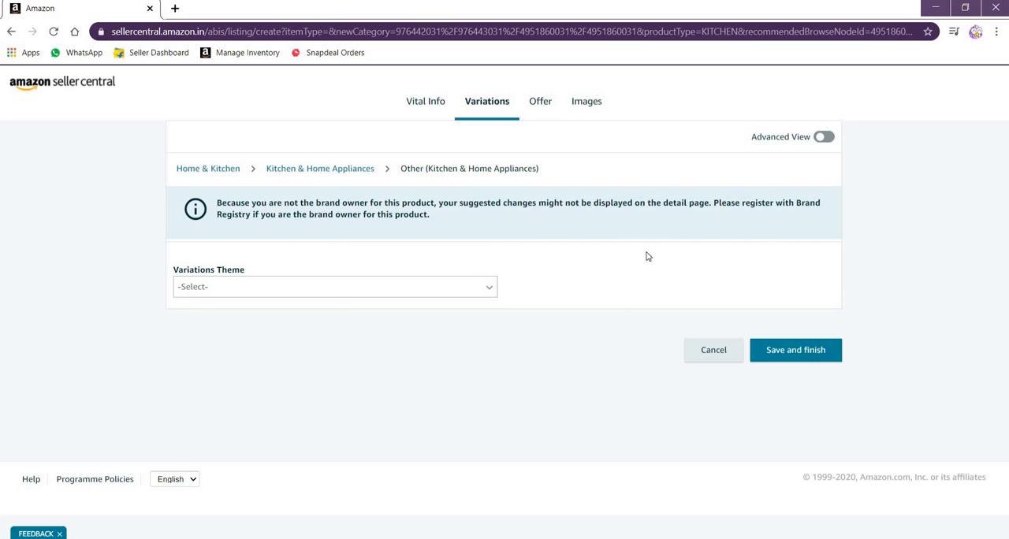
Return to the Images section, save and finish the listing, and go to Manage Inventory
left_click(584, 102)
scroll(581, 264, "down", 8)
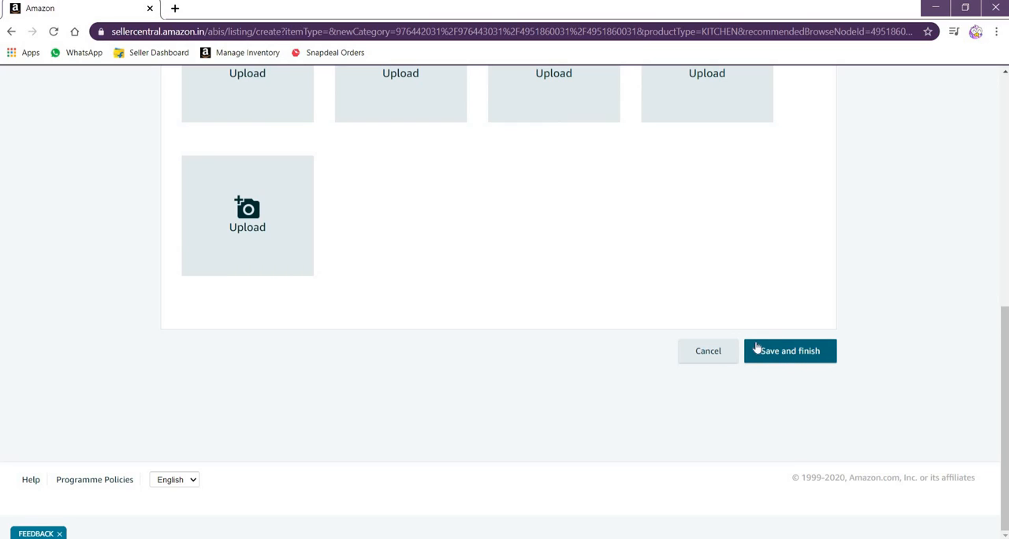
left_click(781, 349)
left_click(780, 355)
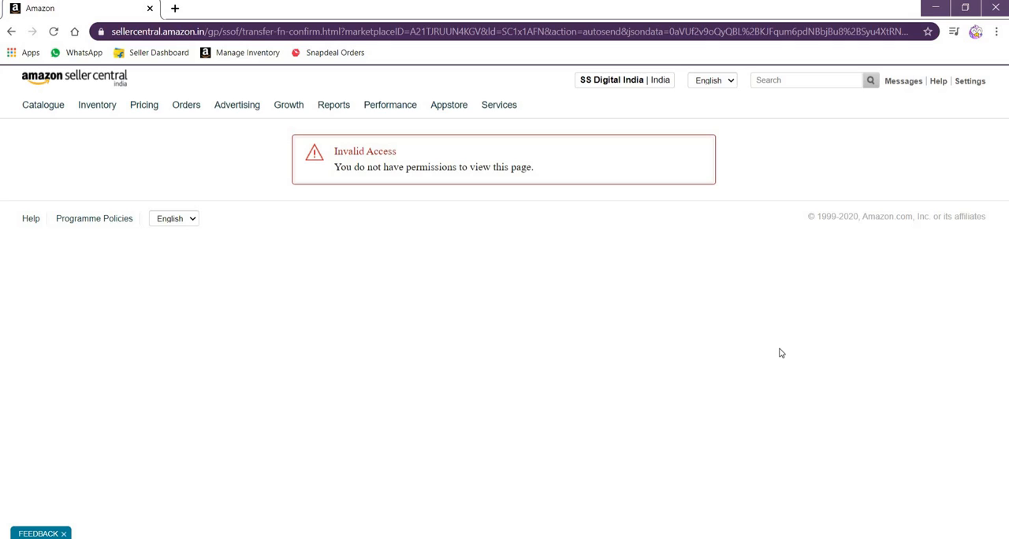
mouse_move(94, 110)
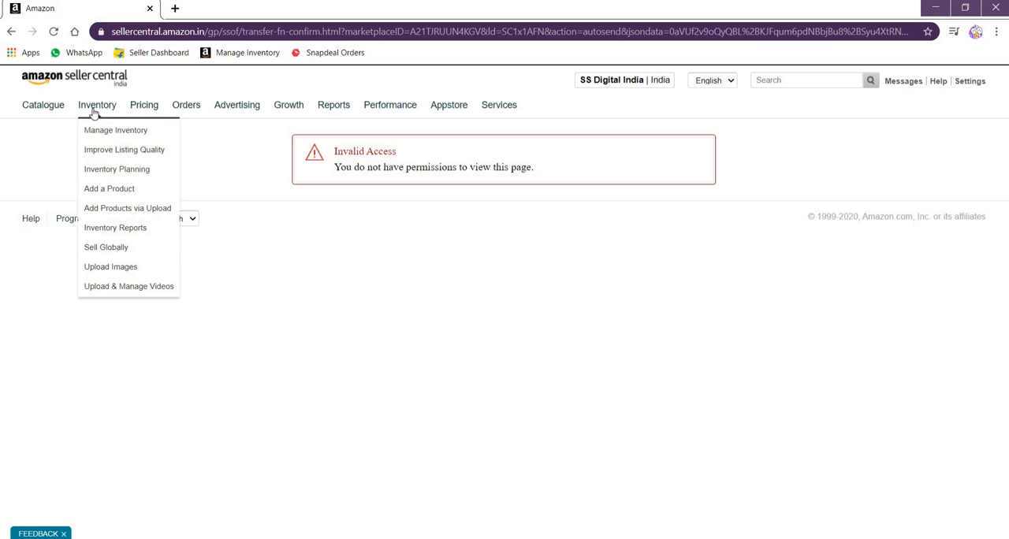
left_click(106, 134)
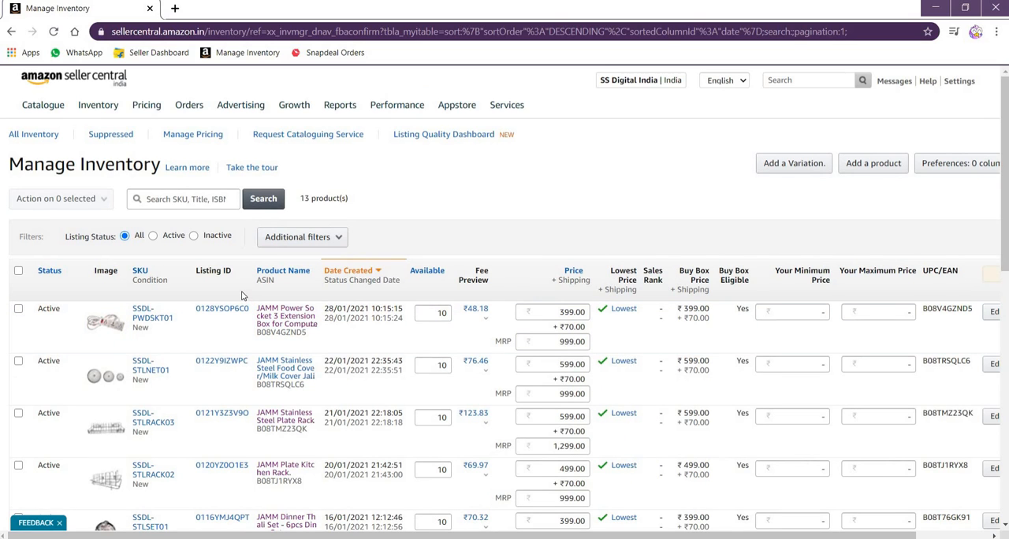
Examine the listing status of the products throughout the Manage Inventory list
scroll(242, 295, "down", 5)
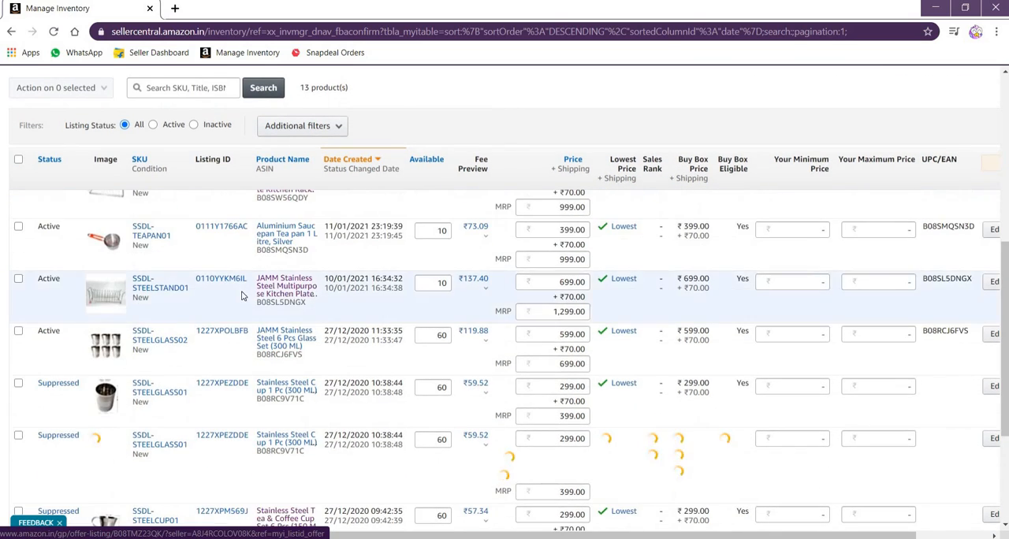
scroll(242, 296, "down", 3)
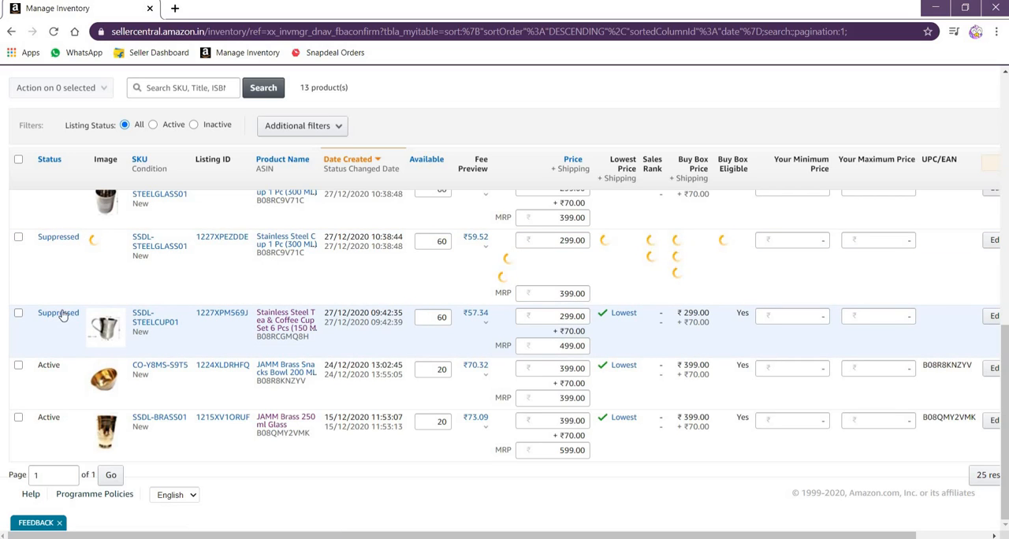
scroll(63, 241, "up", 2)
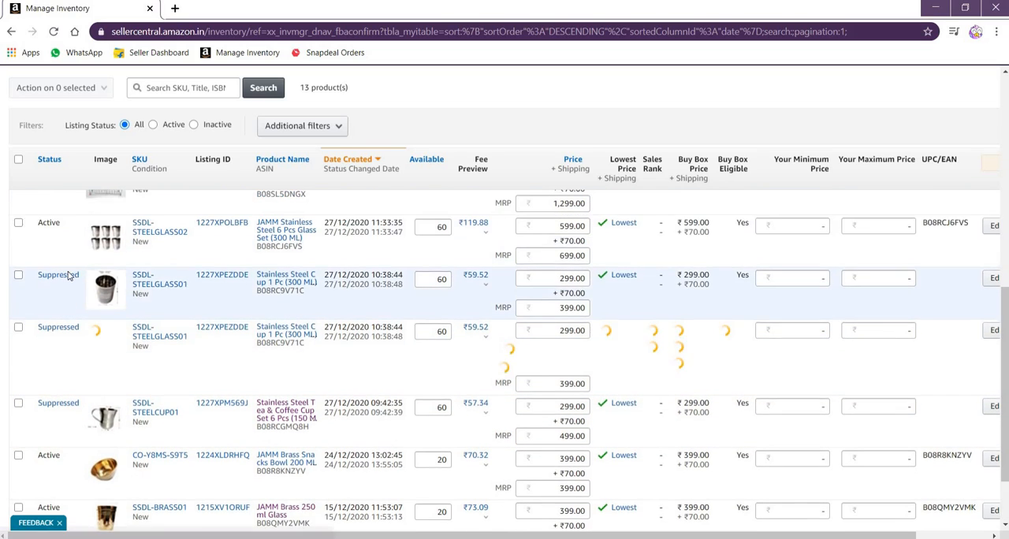
scroll(74, 268, "down", 1)
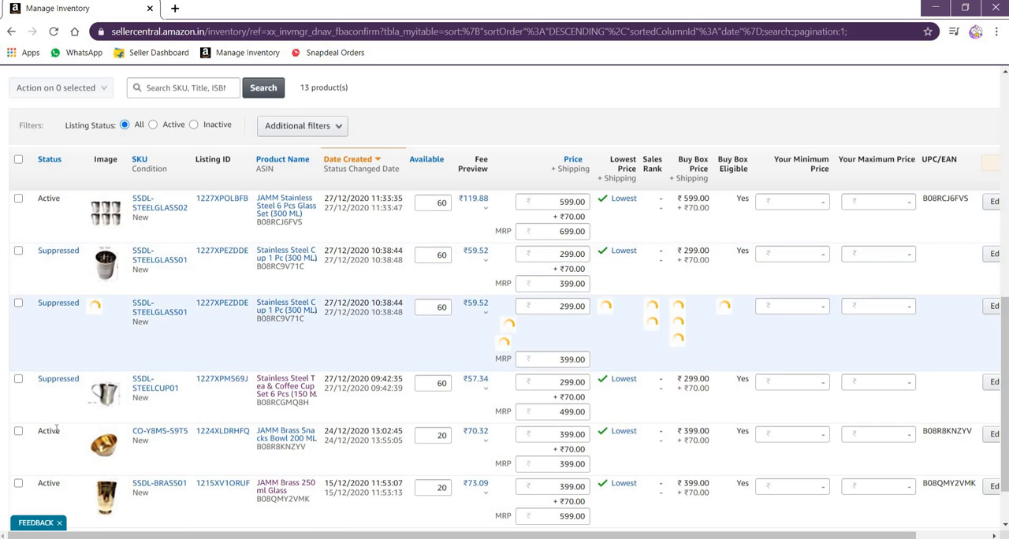
scroll(58, 418, "up", 1)
scroll(57, 411, "up", 5)
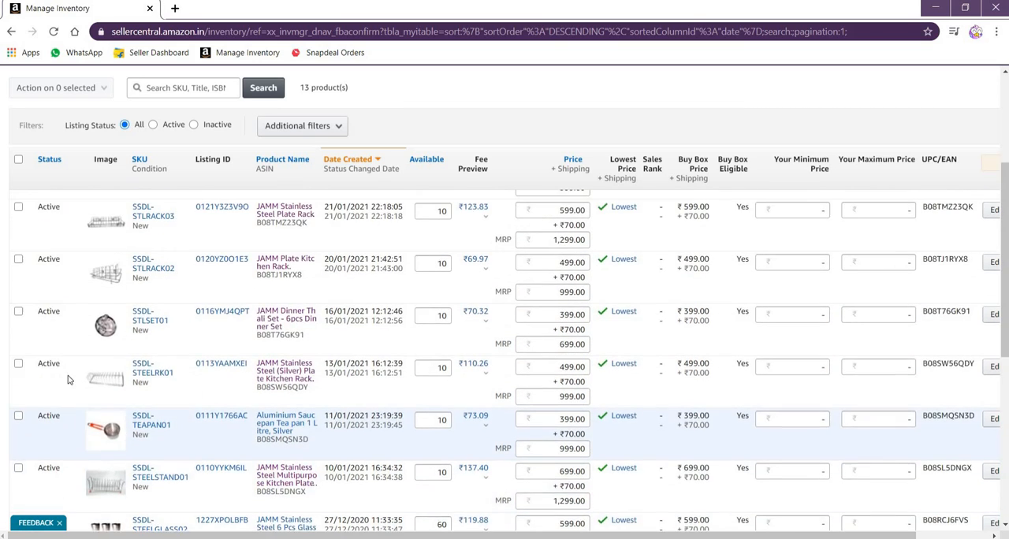
scroll(74, 354, "up", 3)
scroll(71, 339, "down", 10)
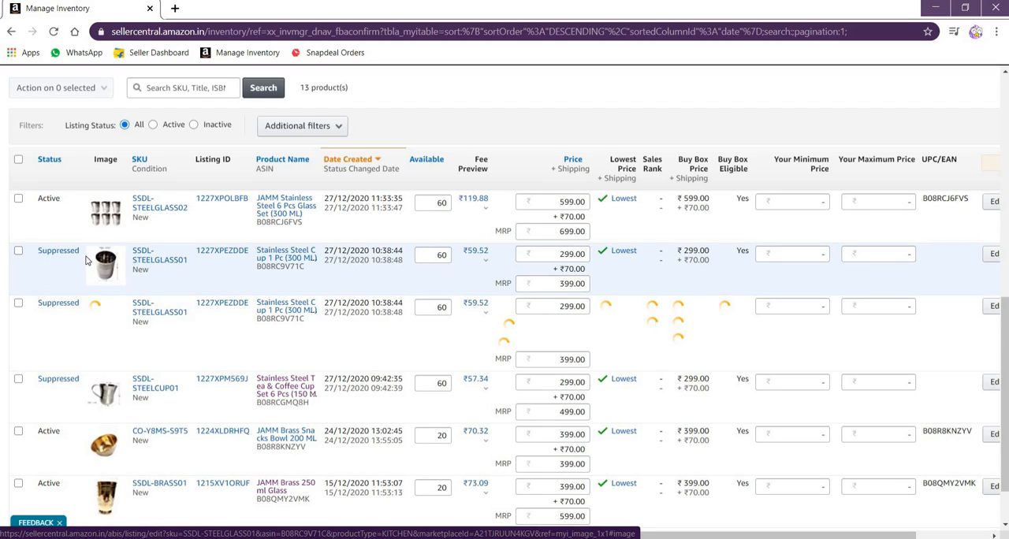
View the product page of the suppressed Stainless Steel Cup 1 Pc (300 ML), inspect its title and images, and close it
left_click(286, 256)
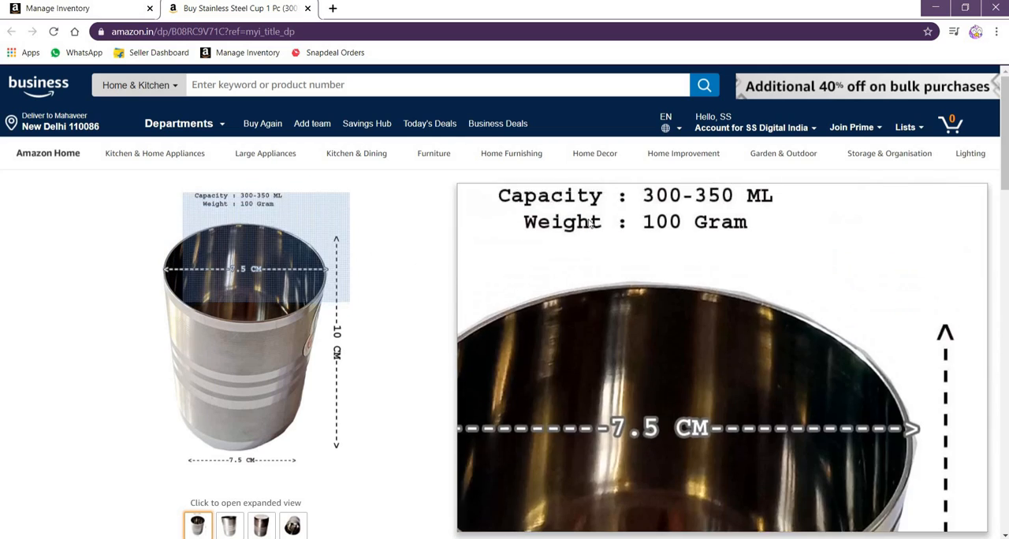
left_click_drag(464, 195, 659, 198)
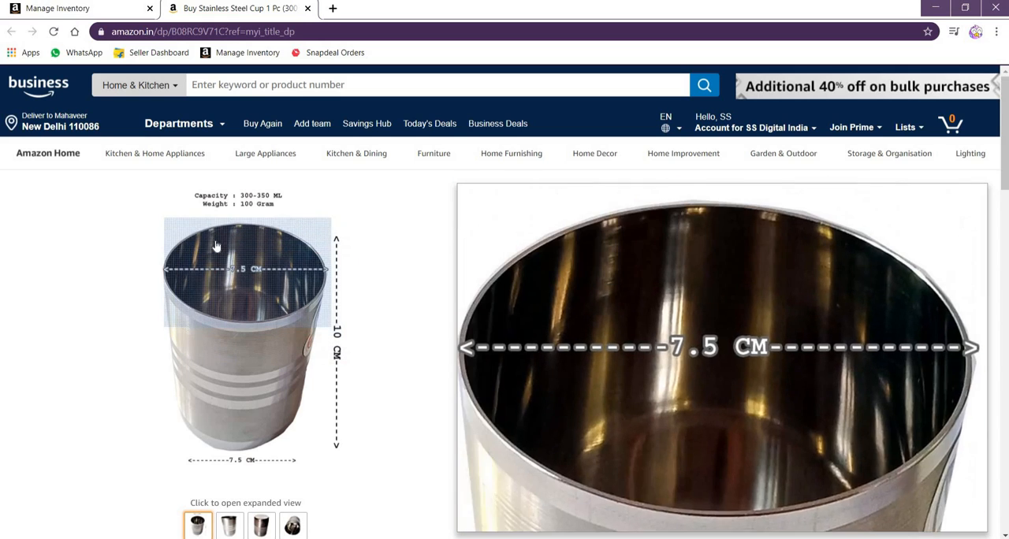
scroll(234, 247, "down", 1)
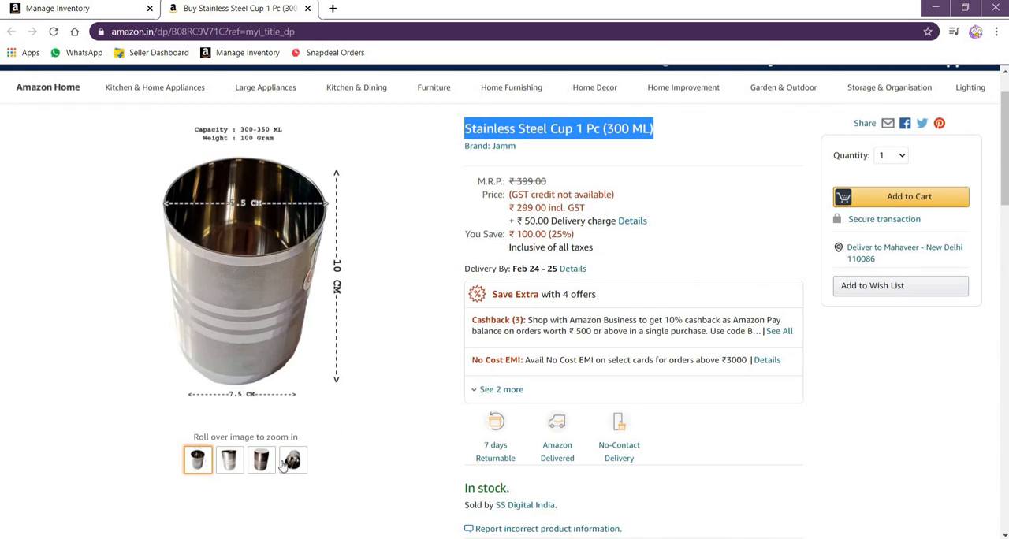
mouse_move(292, 461)
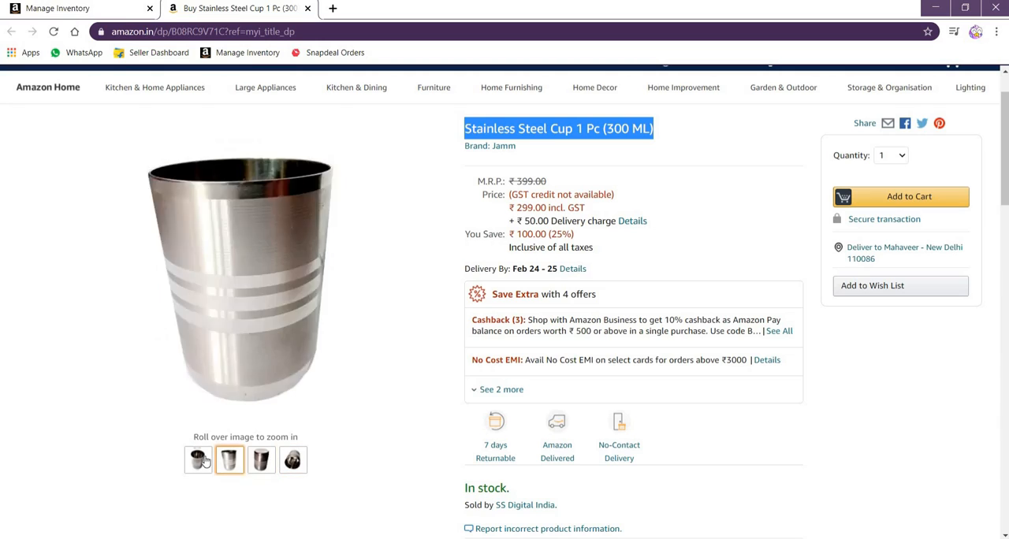
mouse_move(201, 459)
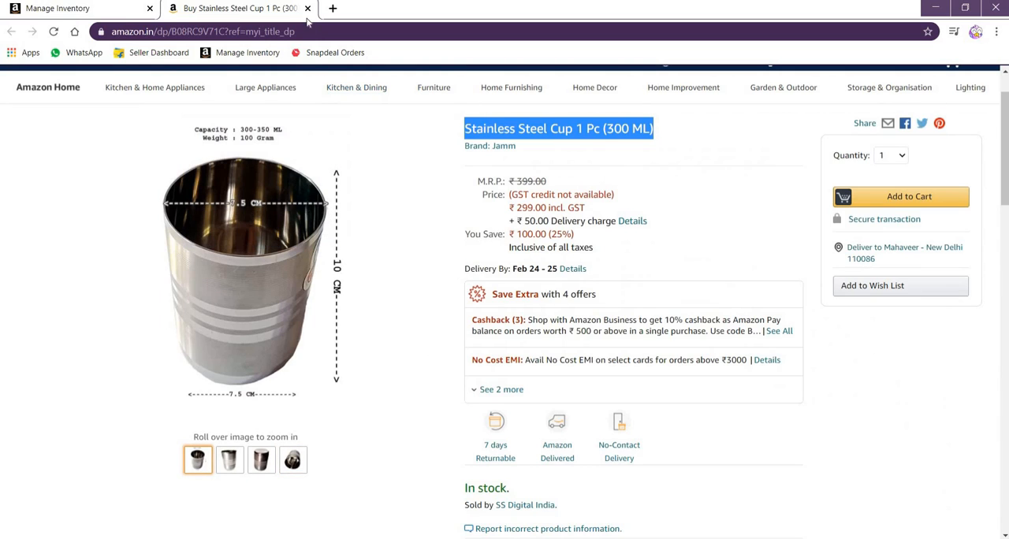
left_click(308, 8)
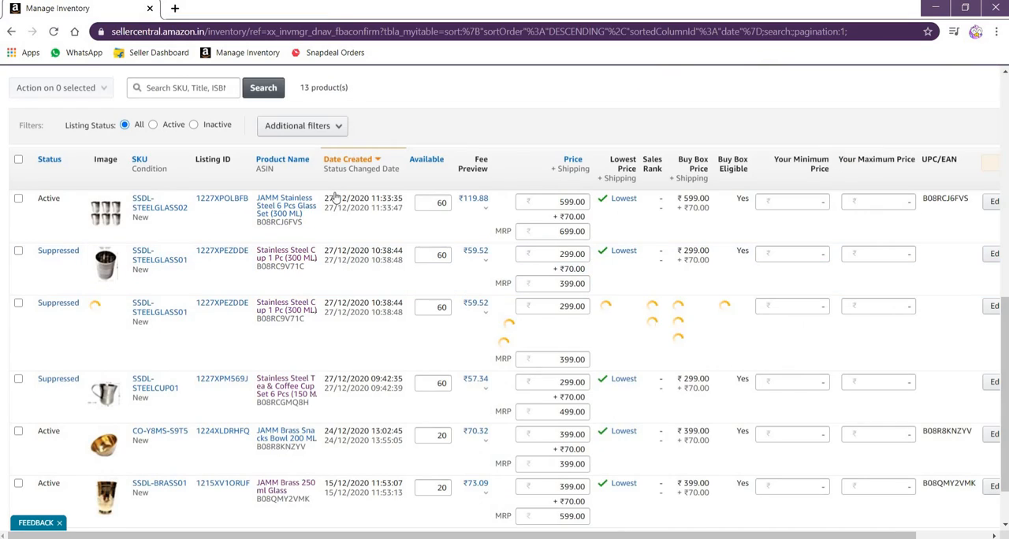
Refresh the inventory list and open the SSDL-KRACK001 listing for editing
left_click(54, 32)
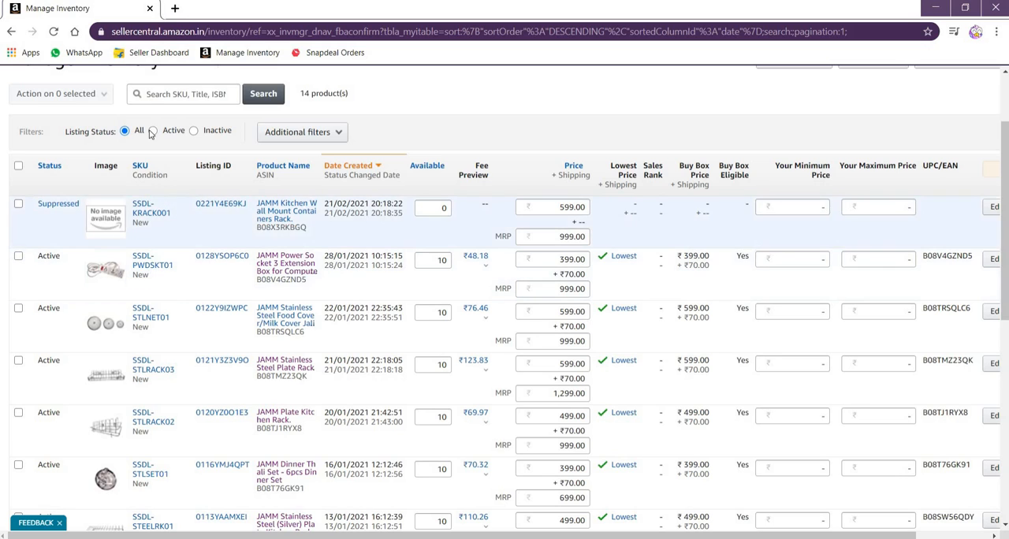
scroll(165, 130, "up", 2)
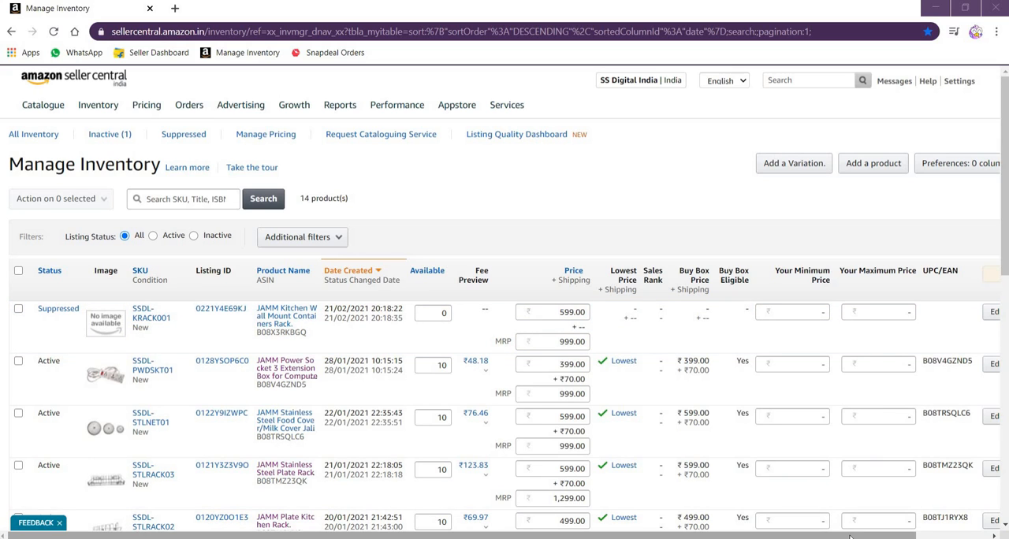
left_click_drag(852, 537, 930, 537)
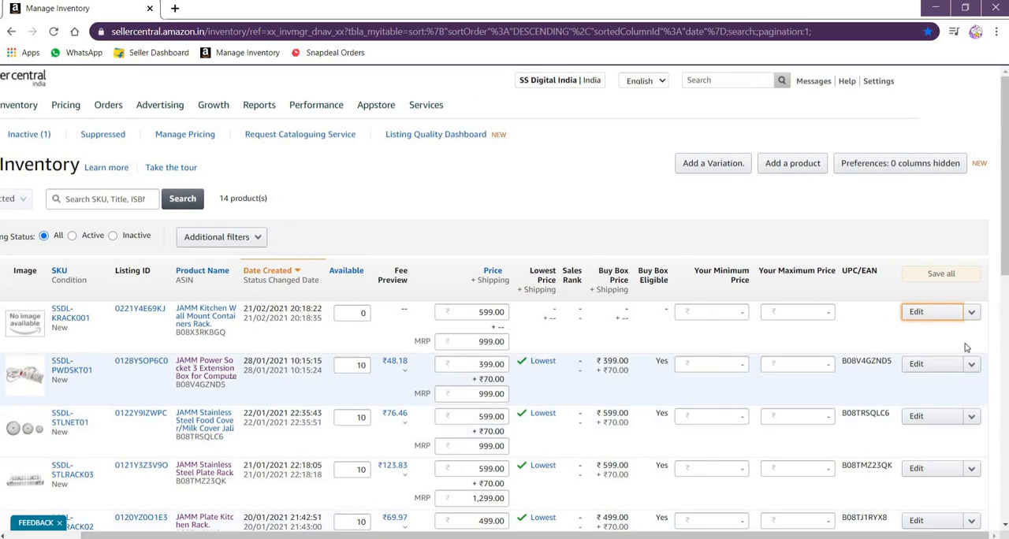
left_click(917, 312)
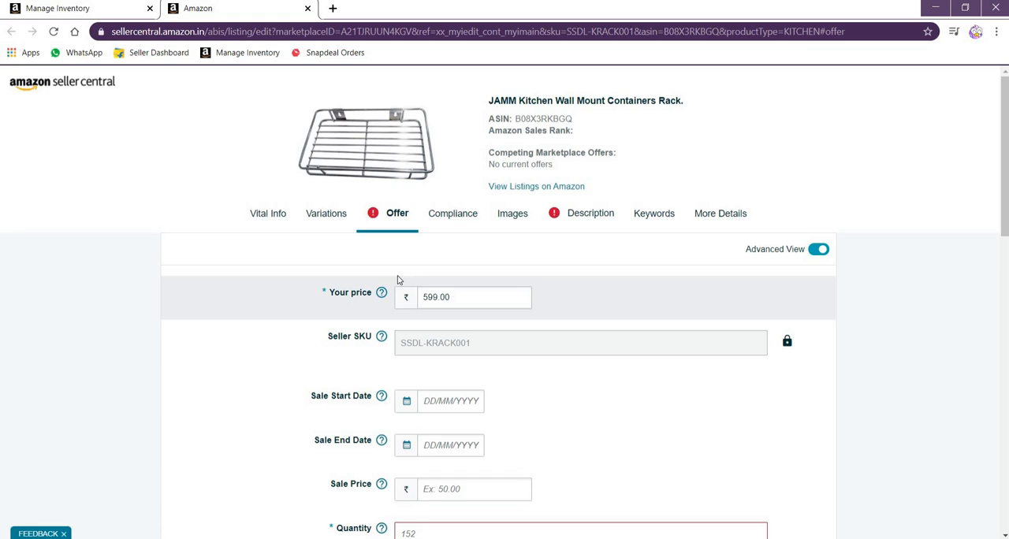
Set the Quantity in the listing's Offer section to 10
scroll(399, 279, "down", 3)
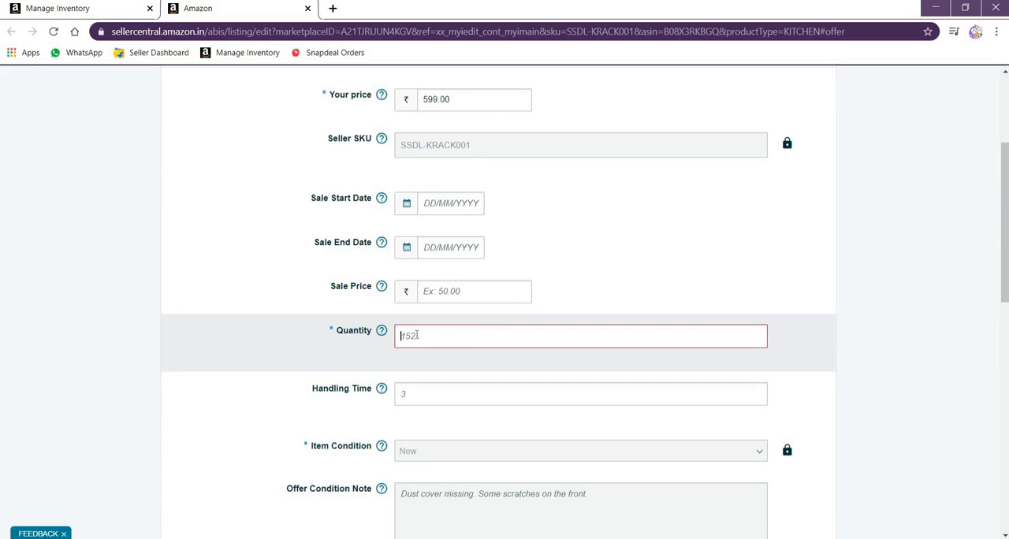
left_click(417, 335)
type("10")
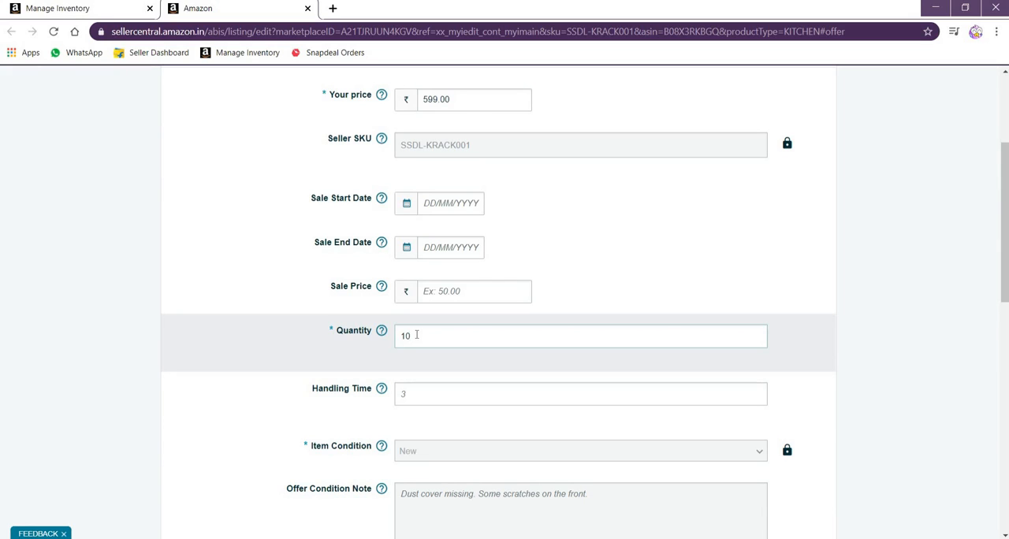
Open the listing's Description section and copy all the text from the Product Details note in Notepad
scroll(466, 331, "up", 1)
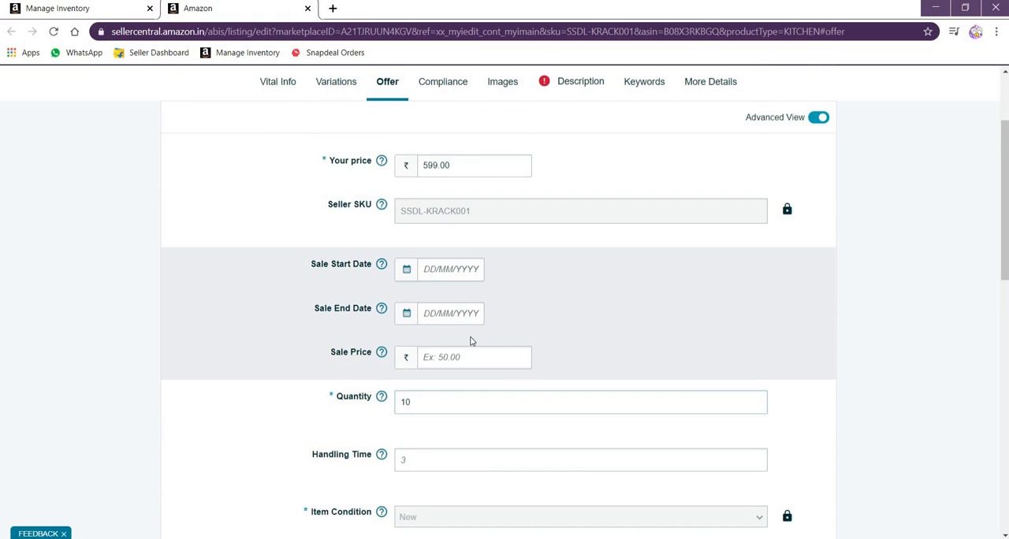
scroll(471, 340, "up", 2)
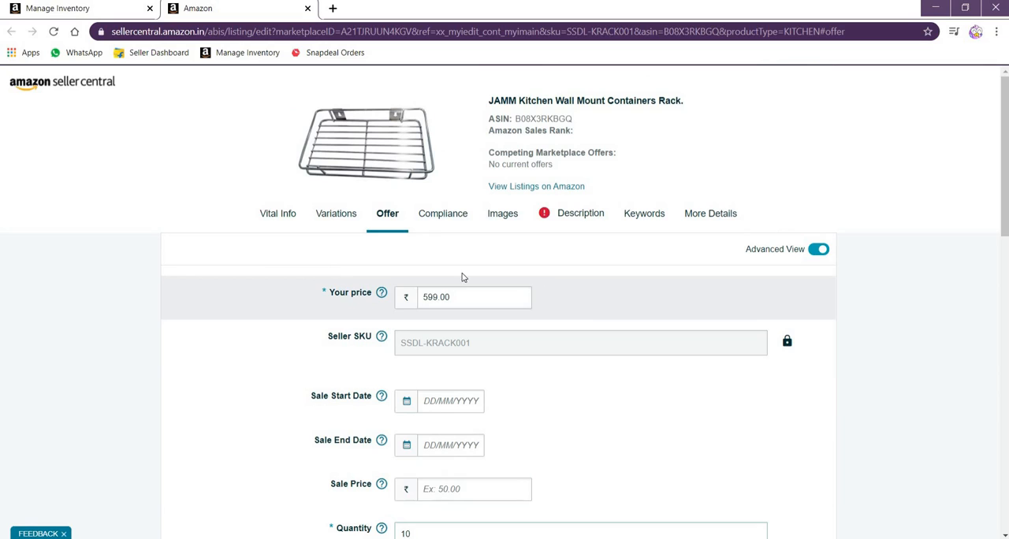
left_click(578, 218)
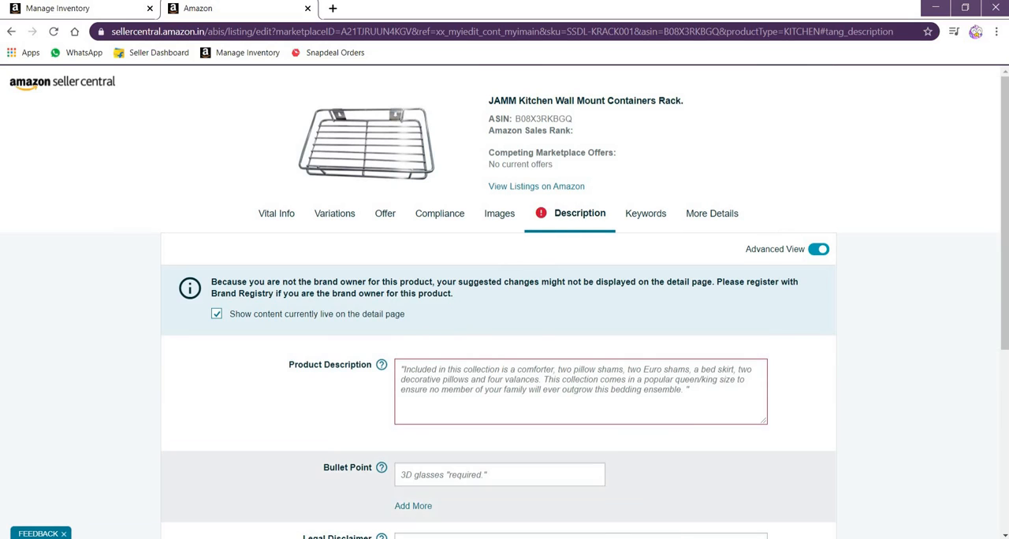
mouse_move(613, 513)
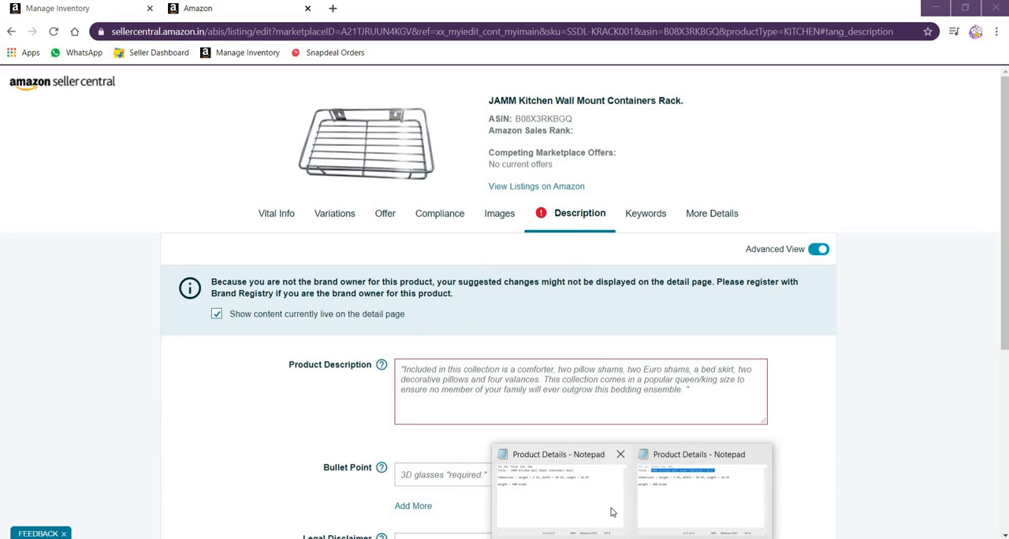
left_click(691, 489)
left_click(425, 246)
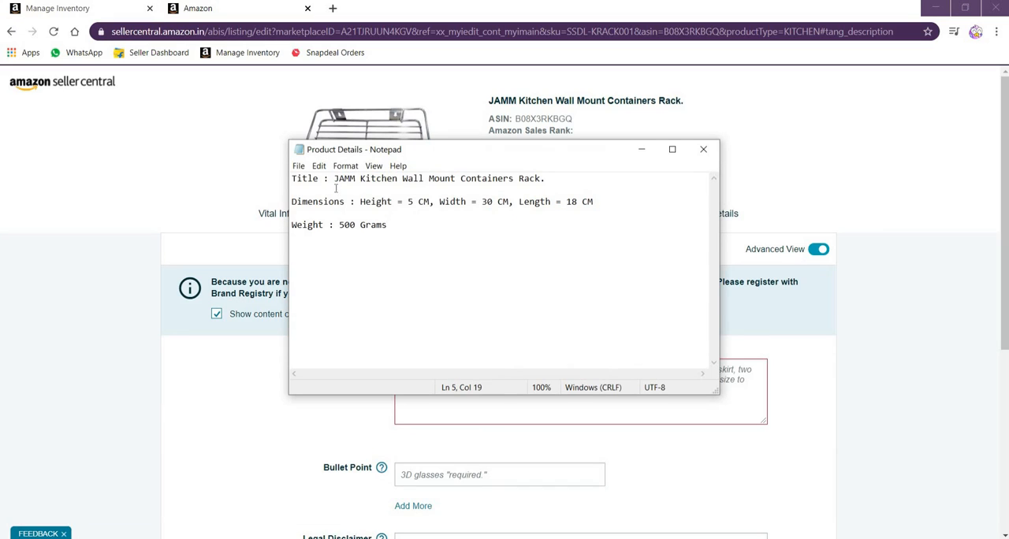
key("ctrl+a")
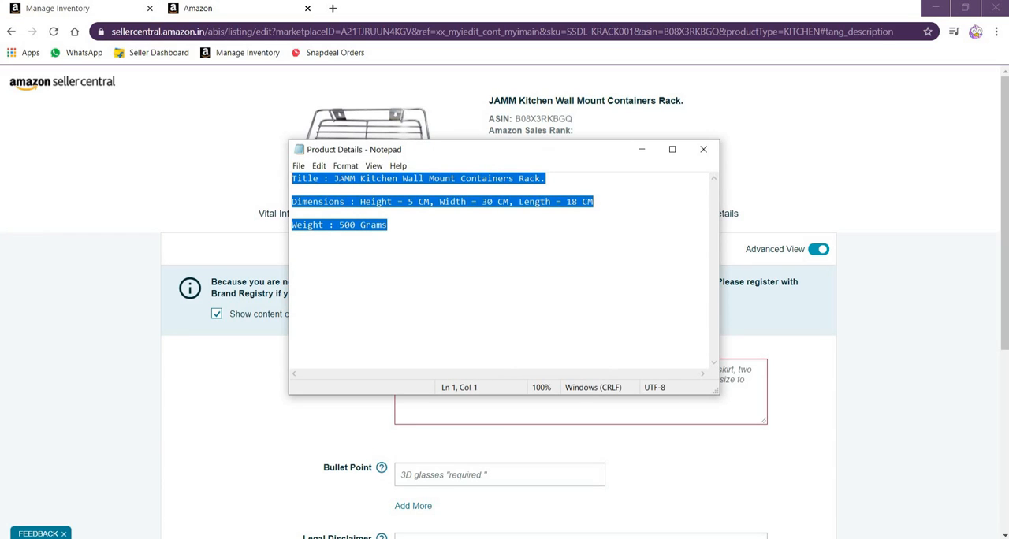
right_click(341, 182)
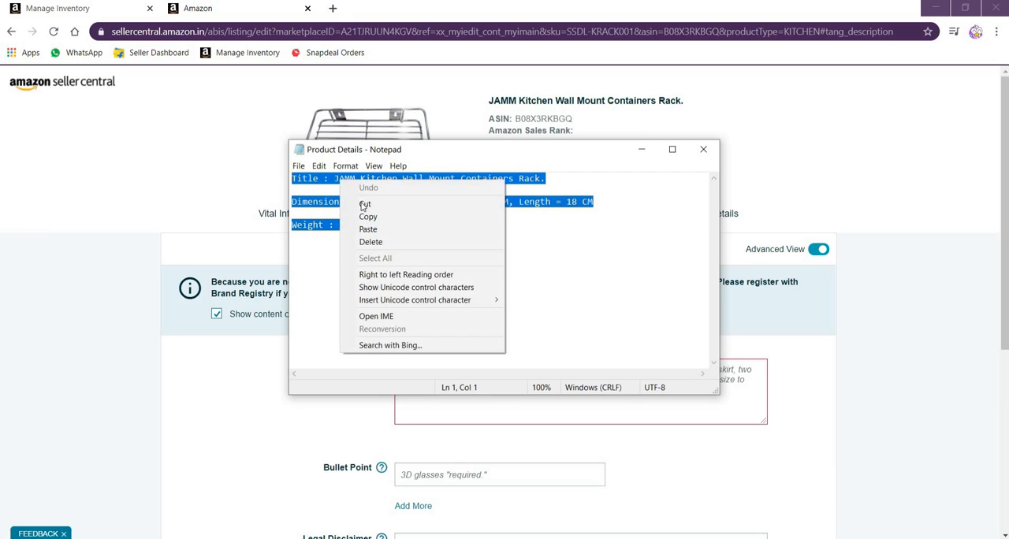
left_click(368, 217)
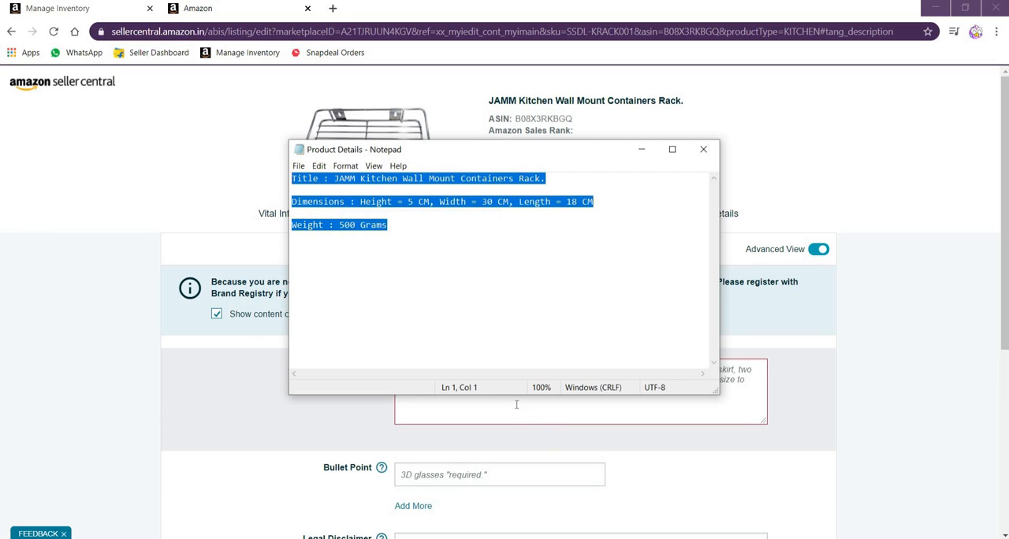
Switch back to the Seller Central listing and paste the copied title, dimensions and weight into the Product Description
left_click(514, 402)
right_click(466, 373)
left_click(497, 271)
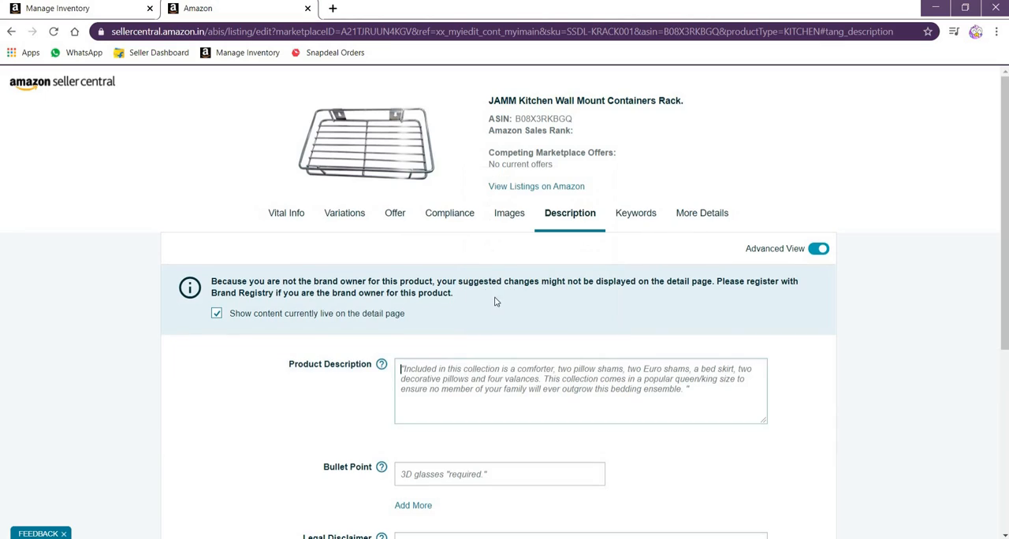
right_click(461, 380)
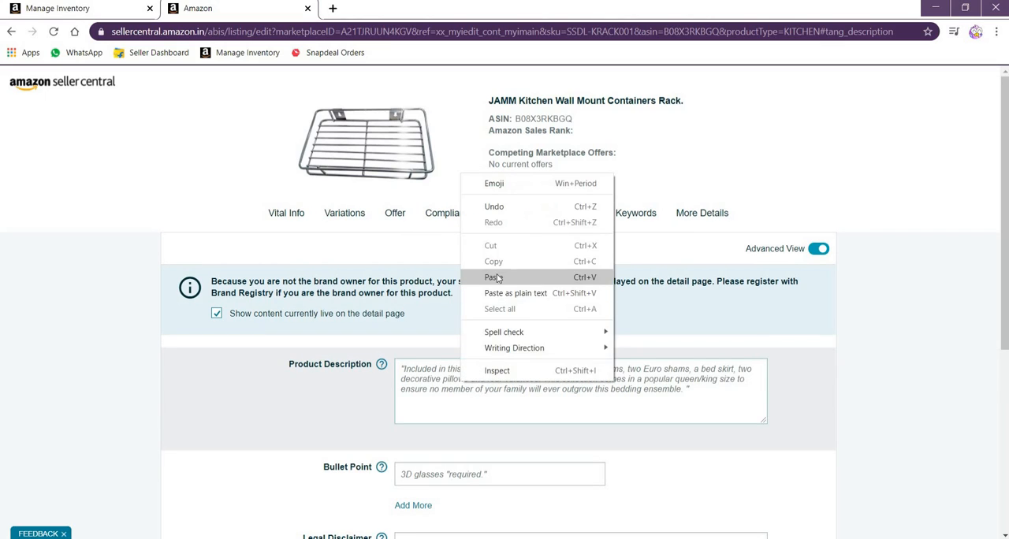
left_click(493, 276)
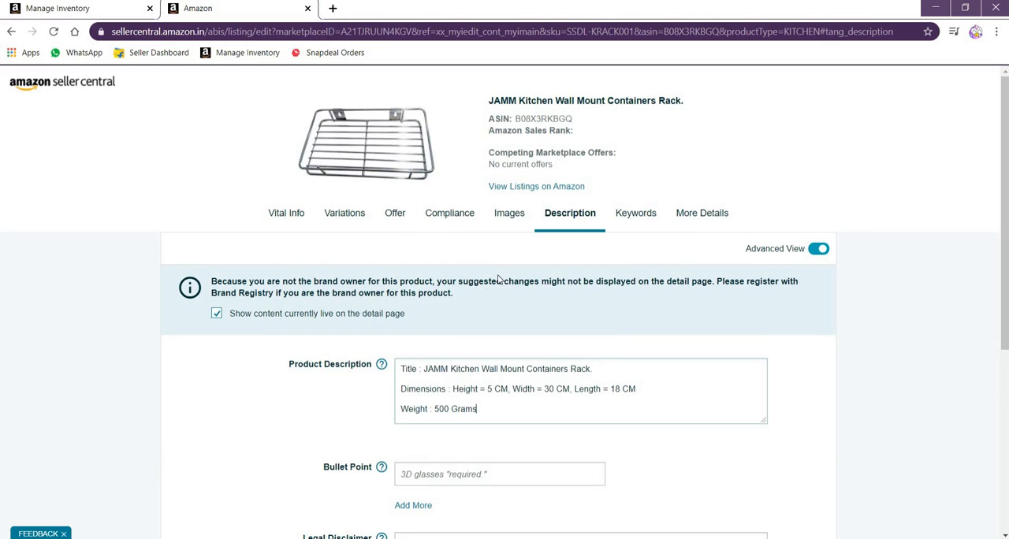
Remove the "Title :" label and the blank lines between the title, dimensions and weight in the Product Description
left_click(424, 371)
key("BackSpace")
key("BackSpace")
key("BackSpace")
key("BackSpace")
key("BackSpace")
key("BackSpace")
key("BackSpace")
key("BackSpace")
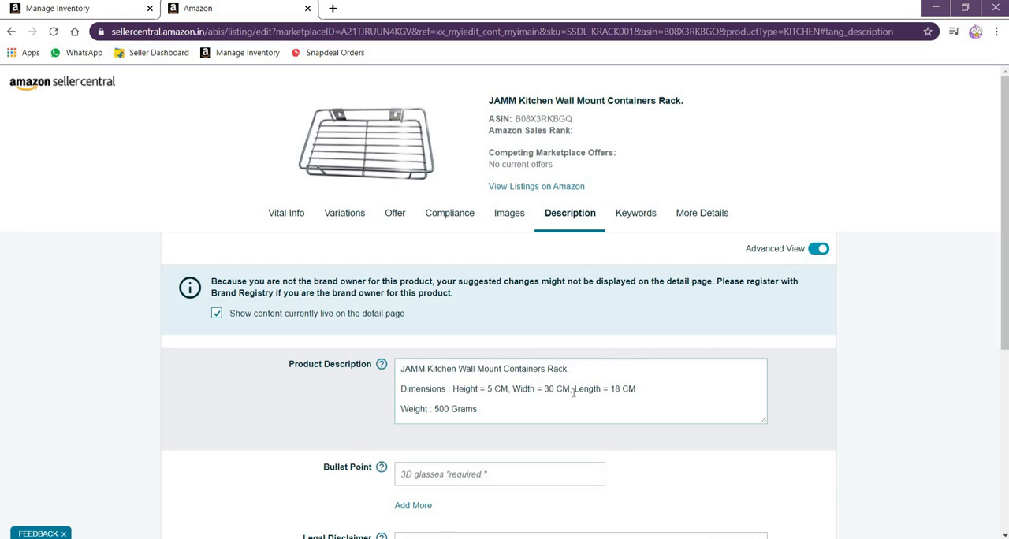
key("BackSpace")
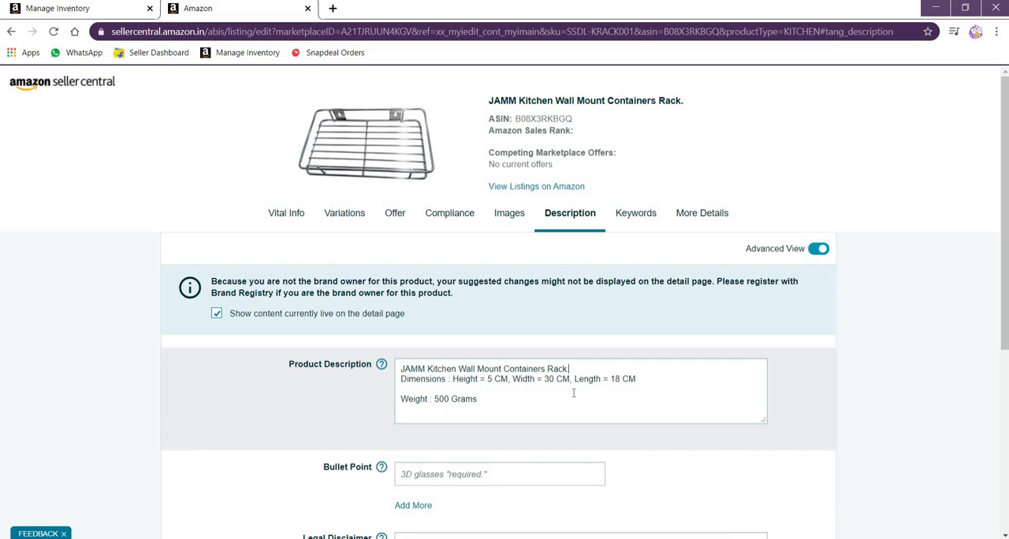
key("BackSpace")
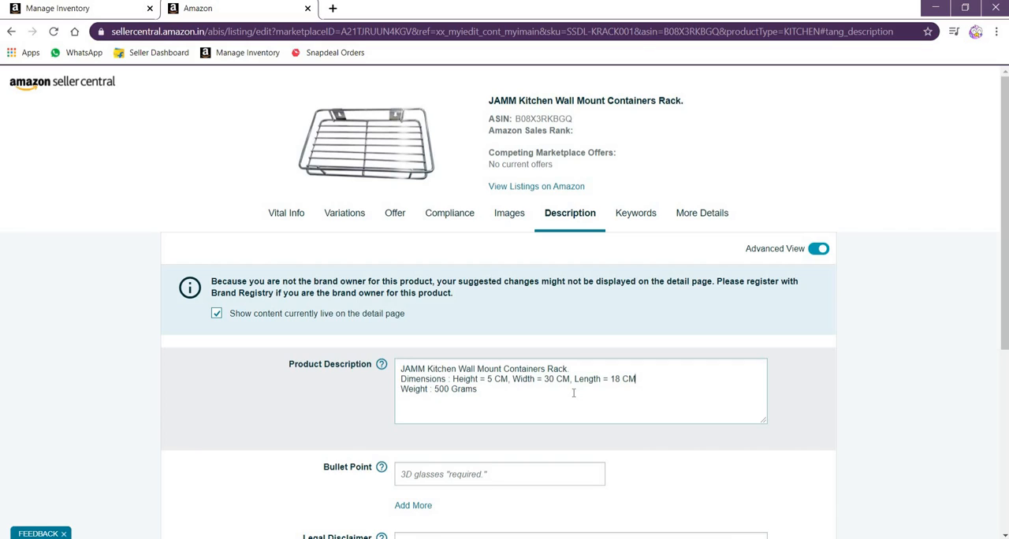
Save and finish the listing changes, and dismiss the submission confirmation
scroll(579, 378, "down", 4)
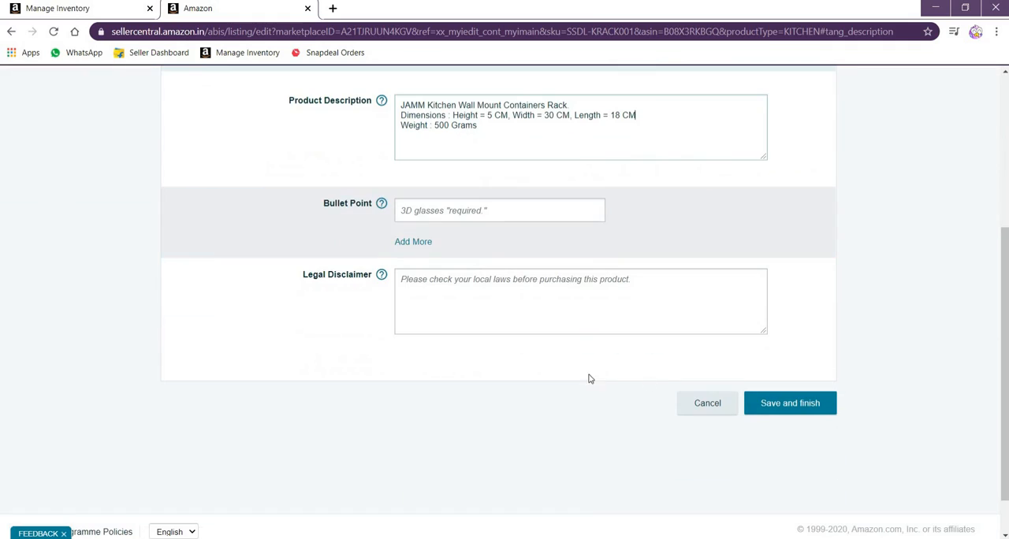
left_click(780, 404)
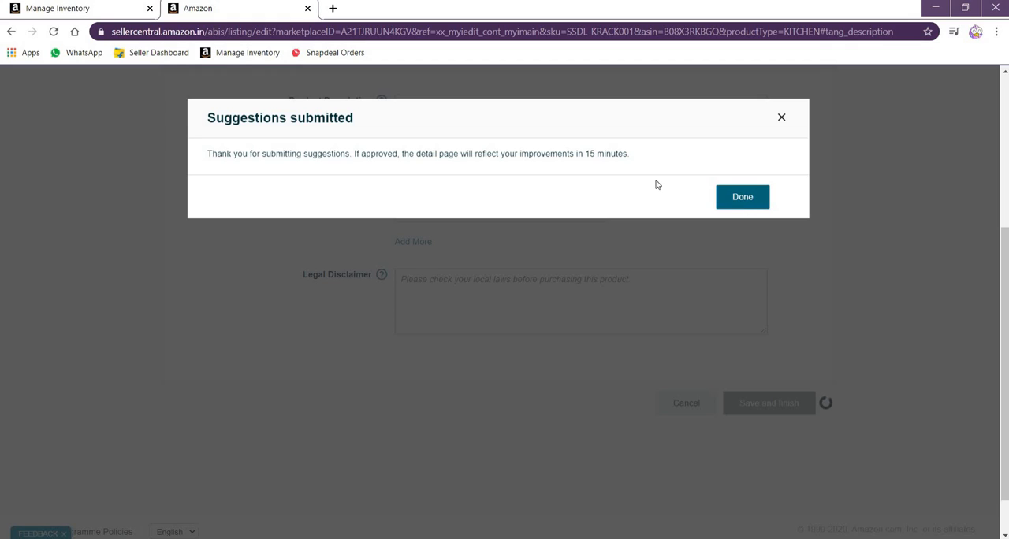
left_click(737, 201)
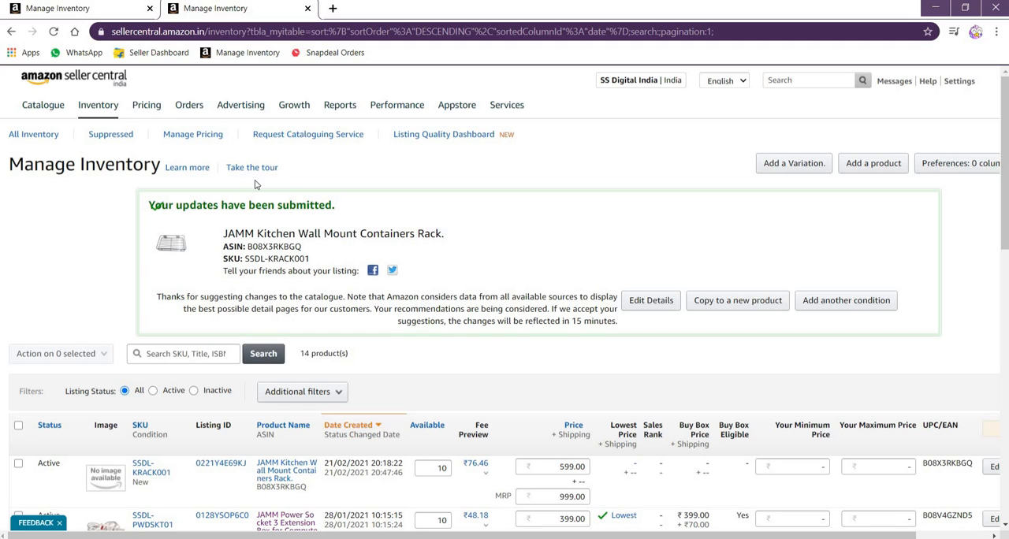
Reload the Manage Inventory list, check the SSDL-KRACK001 listing's status, and close the extra browser tab
mouse_move(104, 107)
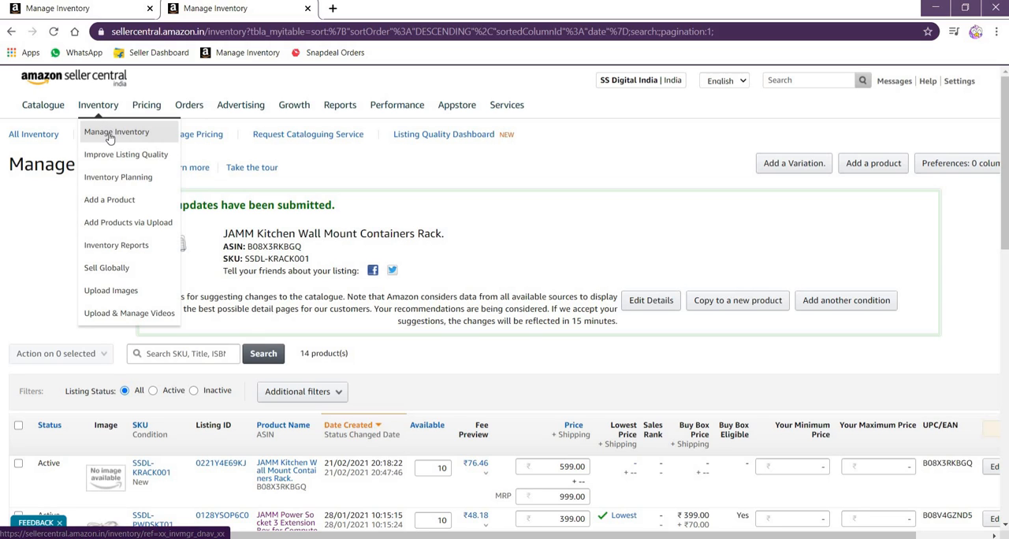
left_click(110, 137)
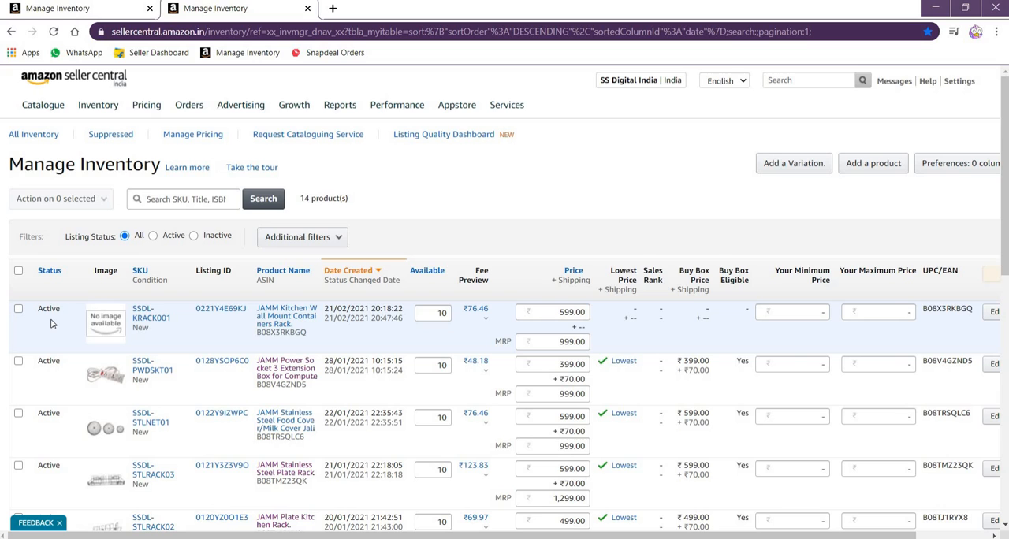
scroll(51, 323, "down", 3)
scroll(52, 315, "up", 3)
key("ctrl+w")
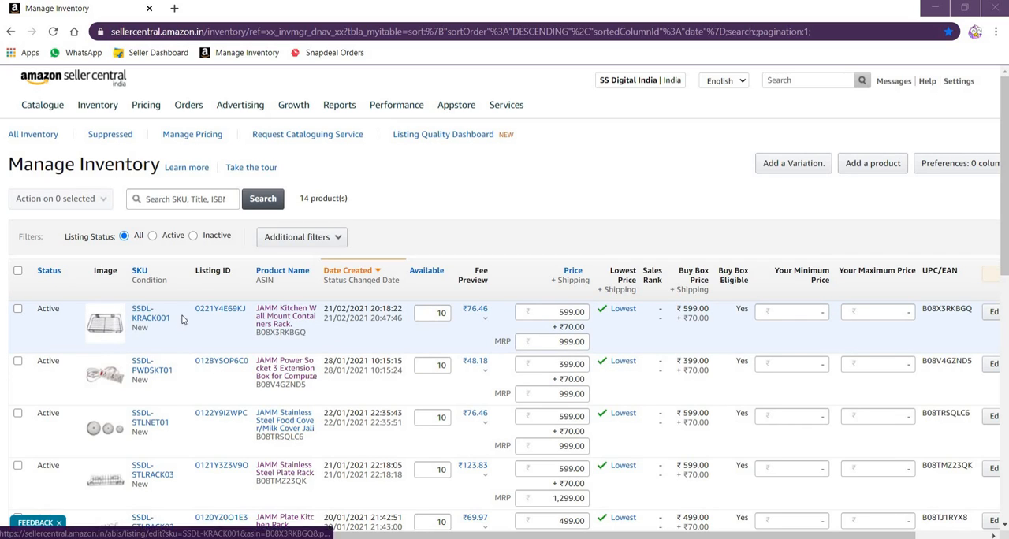
View the product page of the JAMM Kitchen Wall Mount Containers Rack, inspect its images and price, and close it
left_click(278, 316)
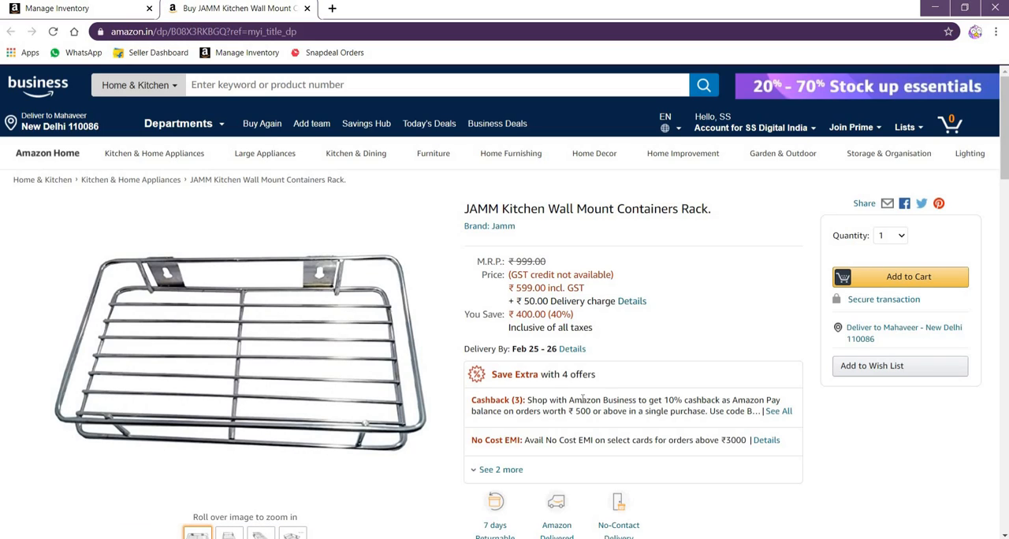
mouse_move(391, 289)
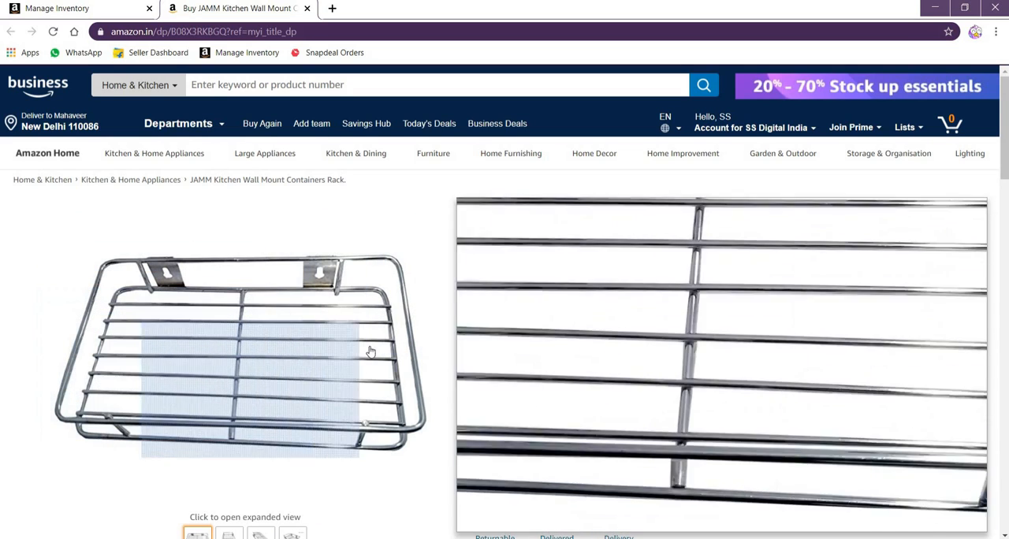
scroll(280, 259, "down", 2)
mouse_move(232, 414)
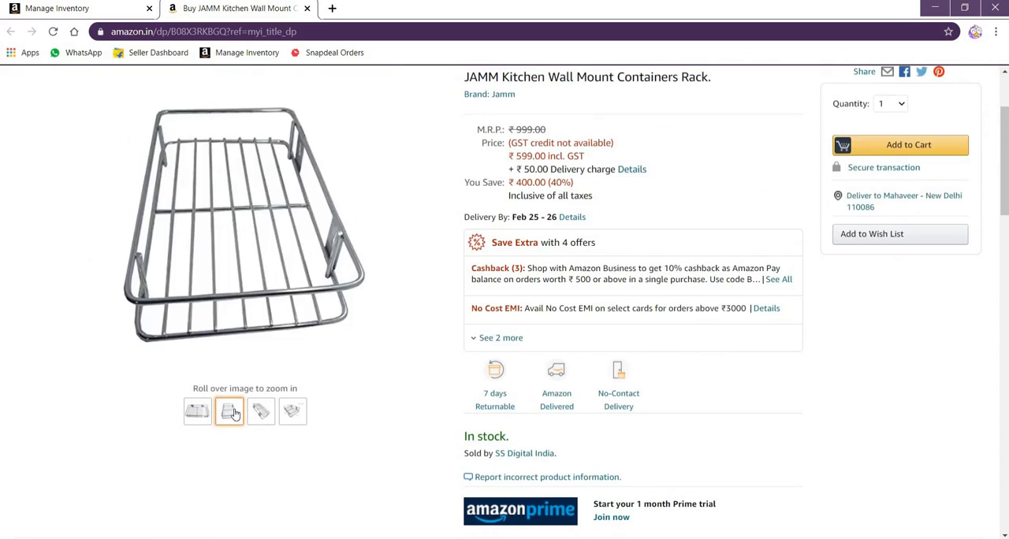
mouse_move(290, 413)
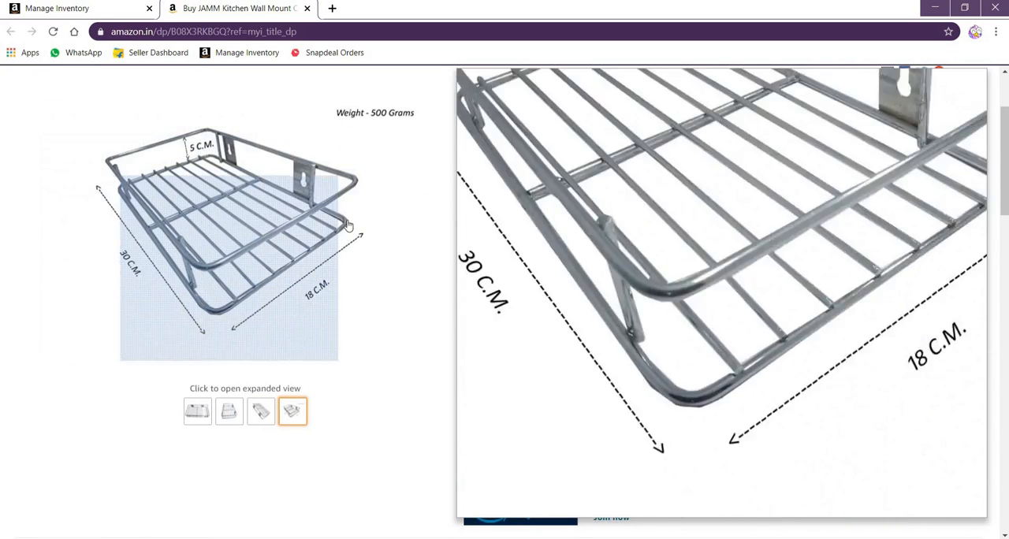
scroll(497, 295, "up", 2)
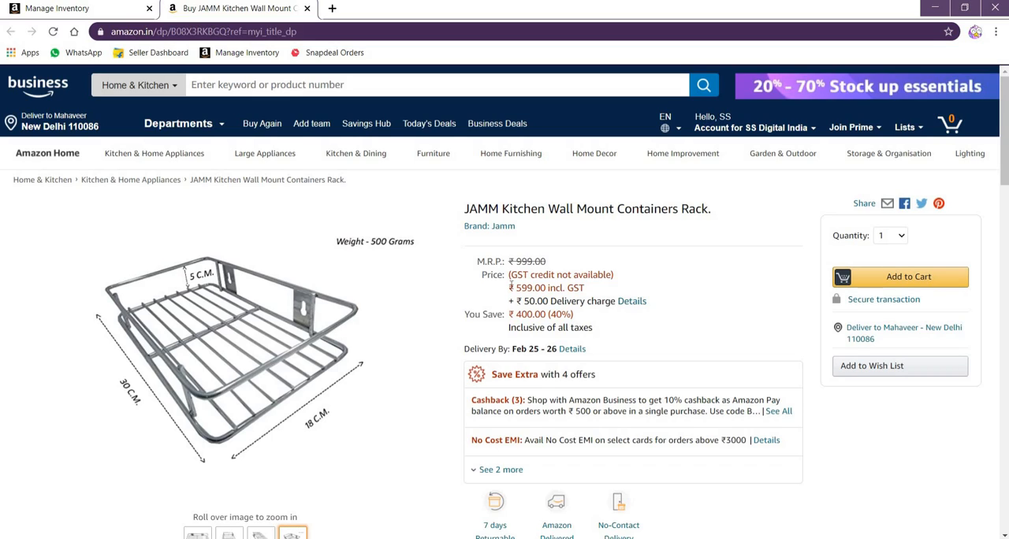
left_click(307, 8)
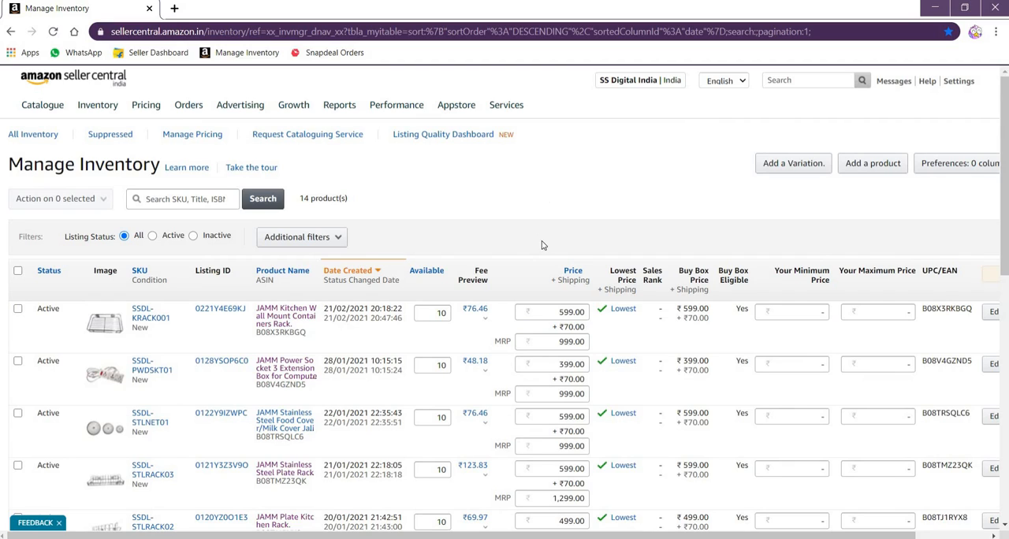
Review the referral fee, fixed closing fee and GST in the SSDL-KRACK001 fee preview, and close the Net Proceeds details
left_click(486, 323)
scroll(239, 373, "down", 3)
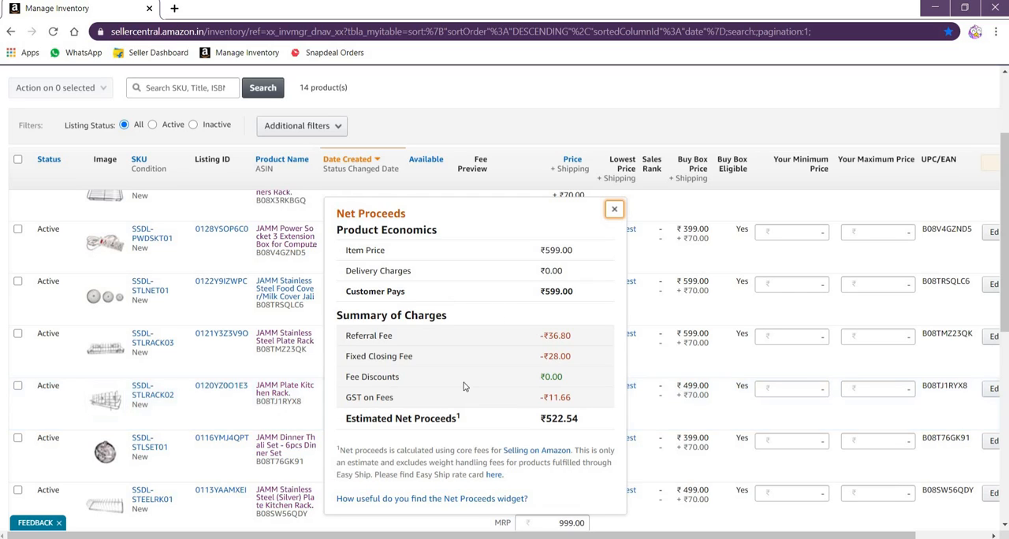
double_click(348, 336)
left_click_drag(485, 340, 585, 341)
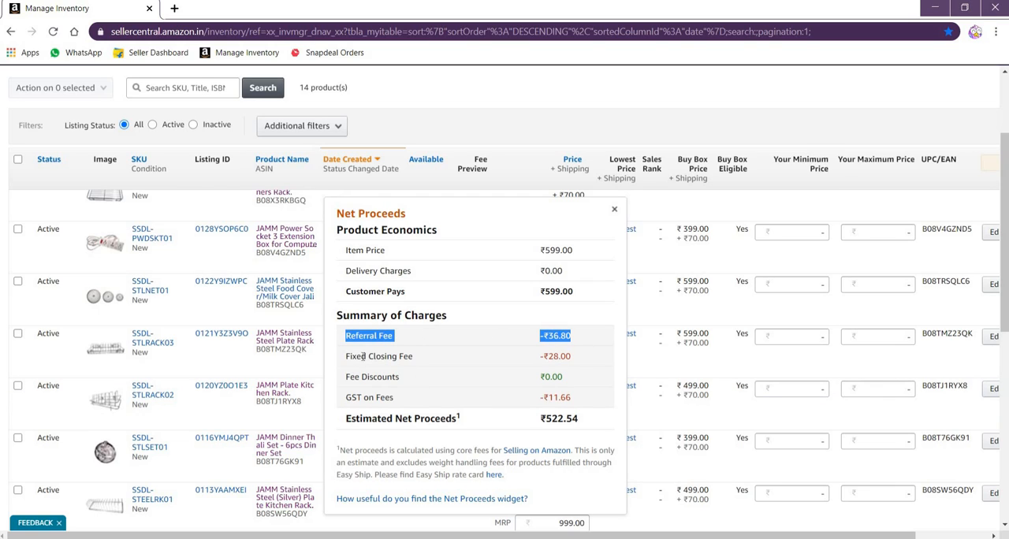
left_click_drag(345, 359, 577, 357)
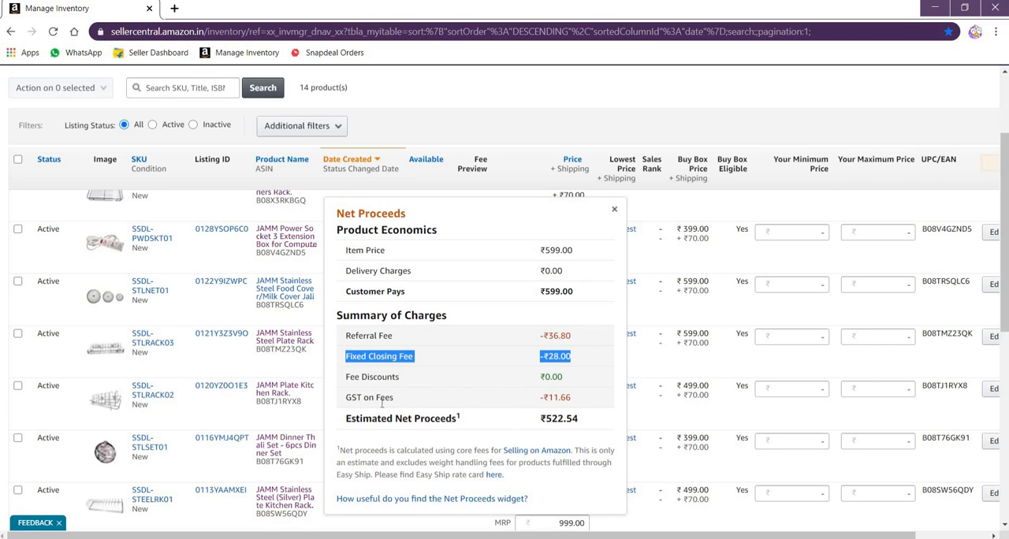
left_click_drag(345, 397, 586, 415)
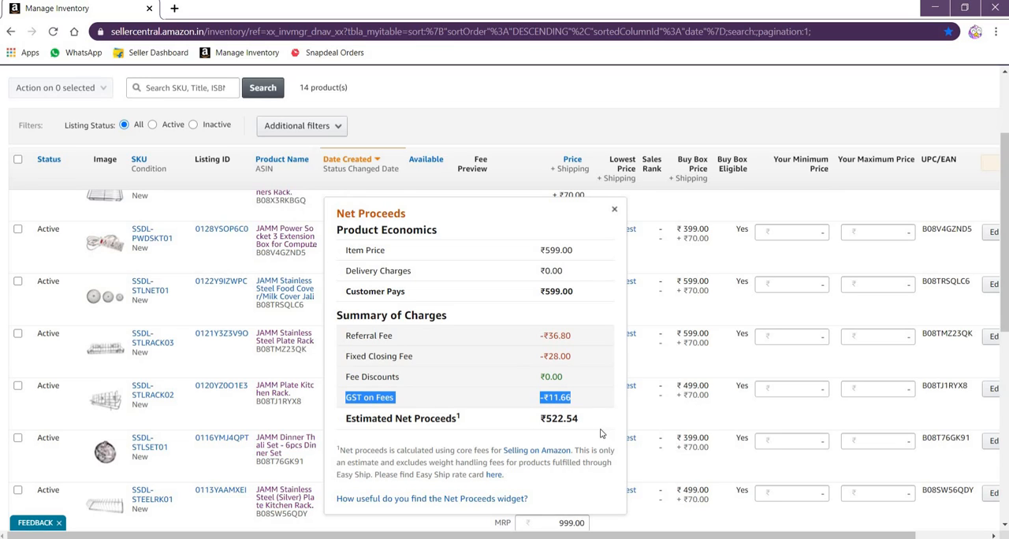
left_click(614, 213)
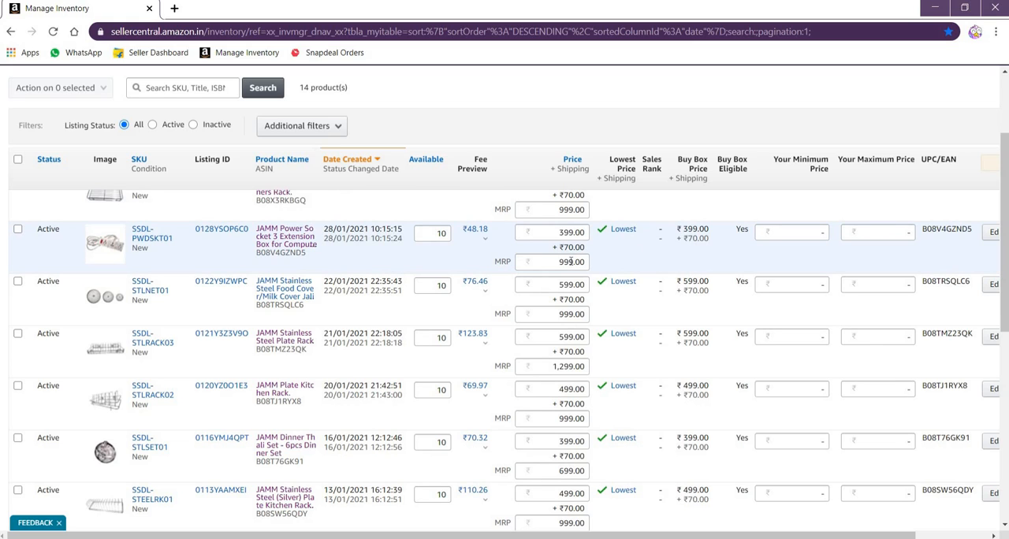
Examine the shipping charge shown beneath the SSDL-KRACK001 listing's price
scroll(579, 256, "up", 1)
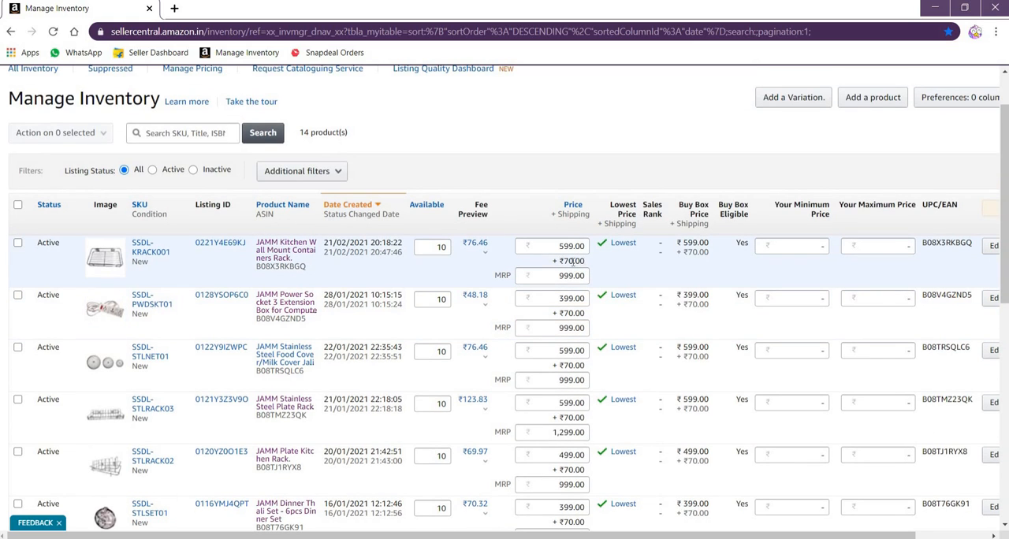
left_click_drag(558, 262, 587, 265)
left_click(604, 282)
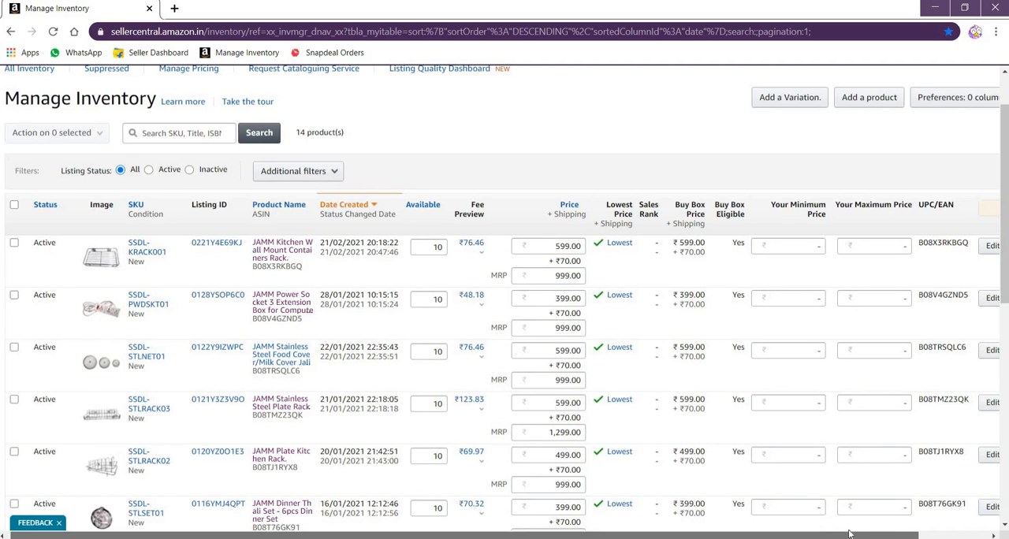
Open the account's Shipping Settings page showing the Easy Ship configuration
left_click_drag(810, 536, 881, 536)
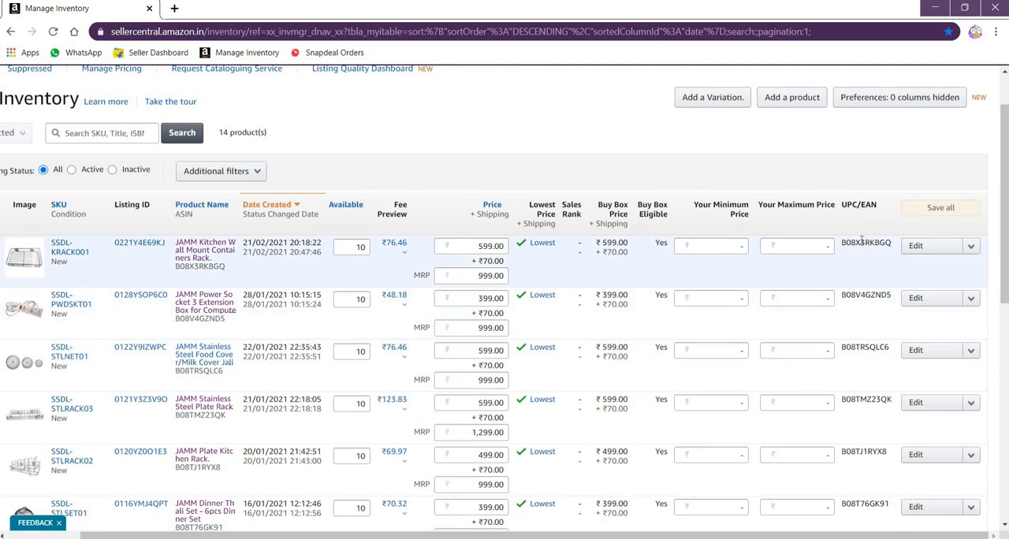
scroll(978, 292, "up", 1)
mouse_move(873, 87)
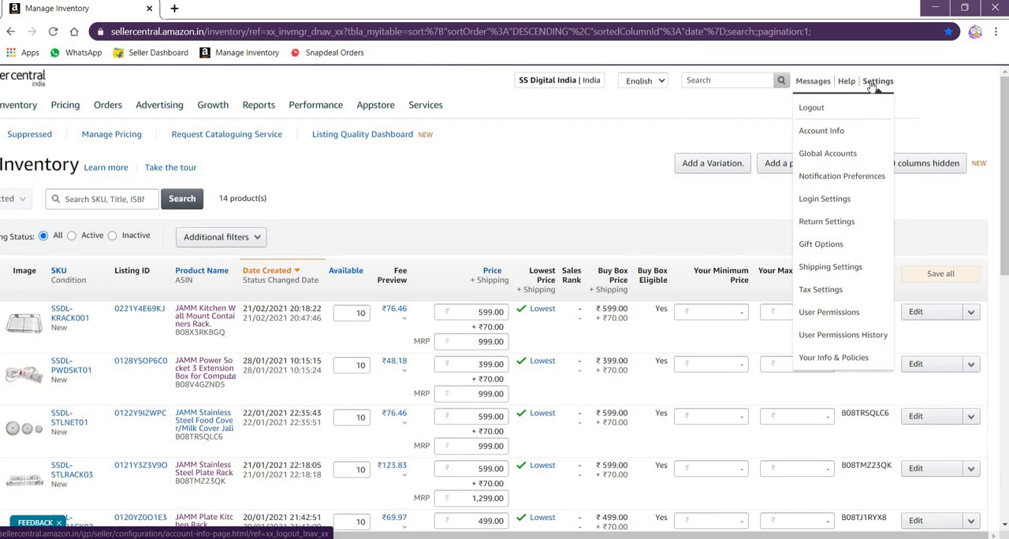
left_click(820, 269)
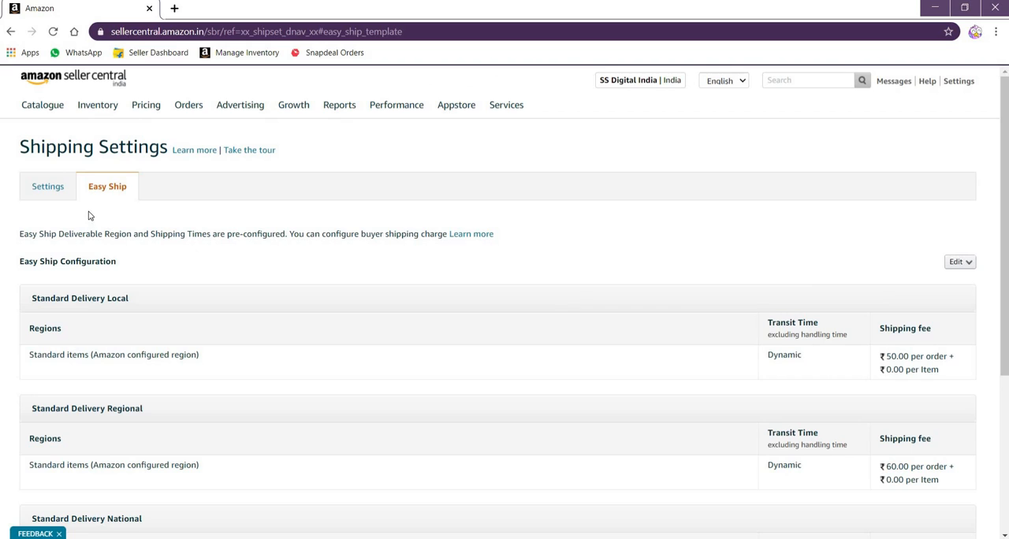
Review the Easy Ship per-order shipping fees for Standard Delivery Local, Regional and National
scroll(177, 230, "down", 1)
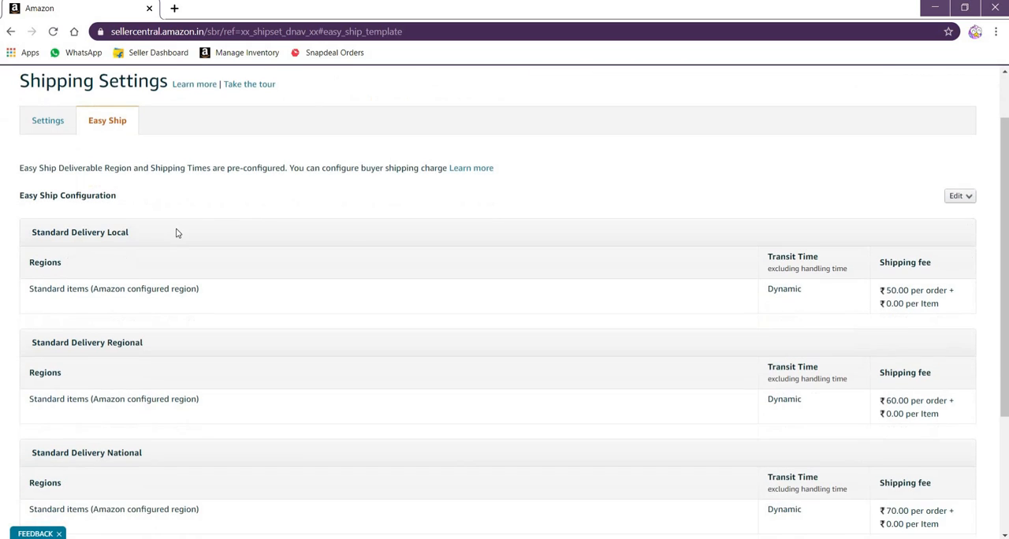
scroll(179, 230, "down", 1)
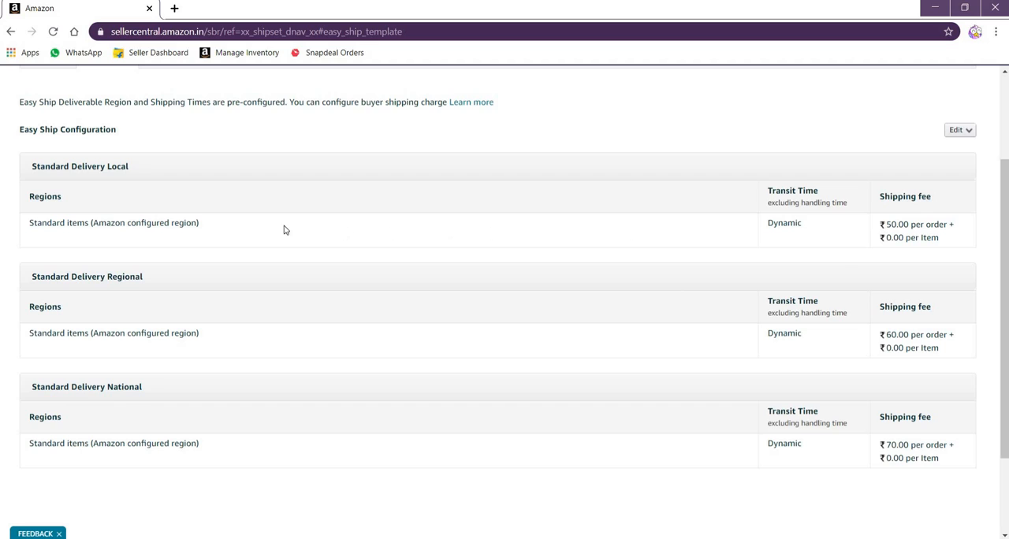
left_click_drag(30, 196, 79, 198)
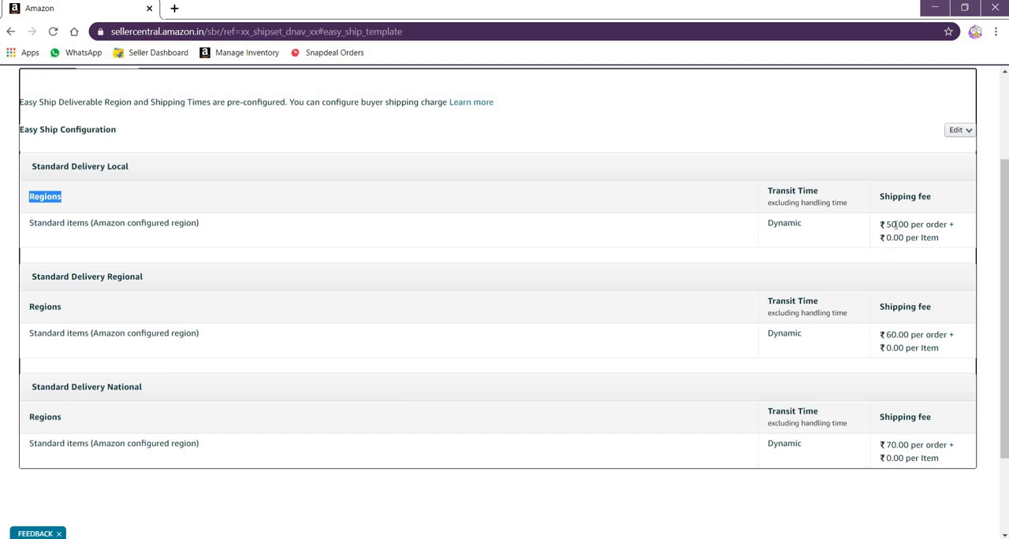
double_click(896, 225)
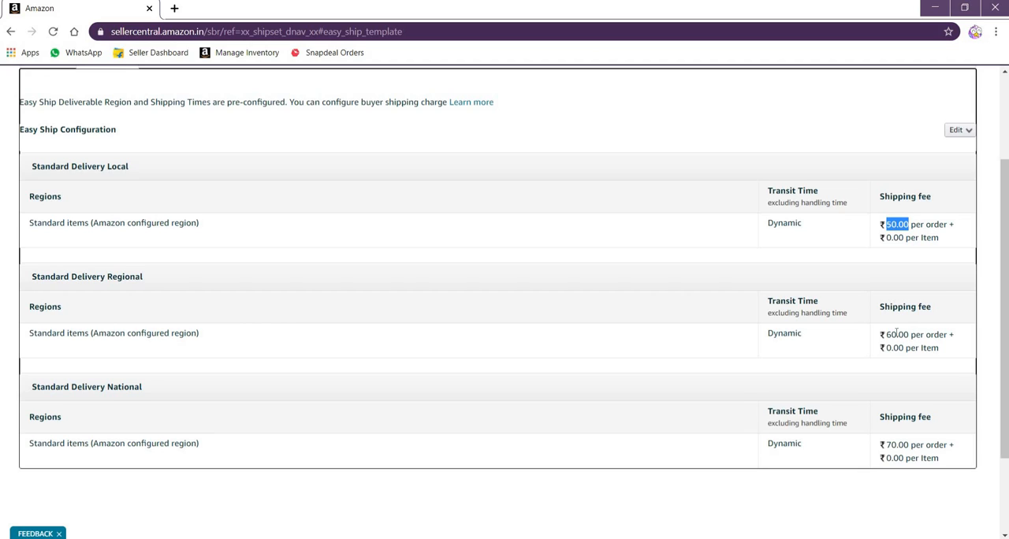
left_click_drag(911, 335, 886, 335)
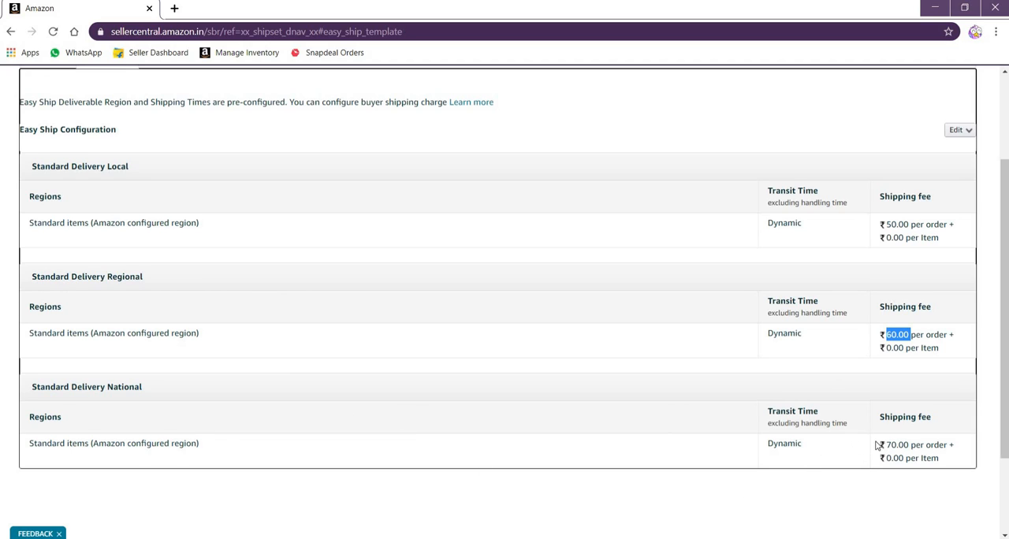
left_click_drag(888, 446, 904, 446)
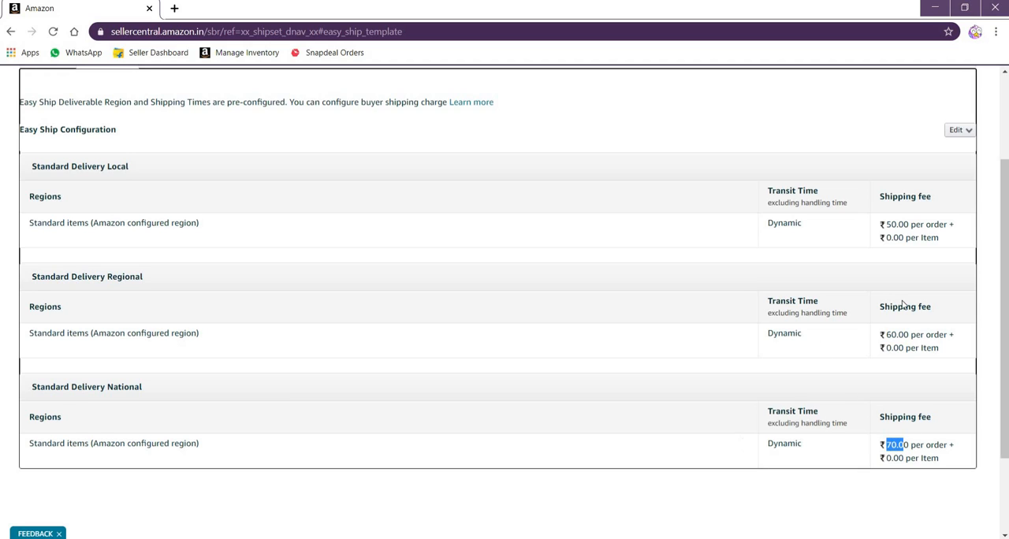
Open the Easy Ship Configuration for editing and set the Standard Delivery Local shipping fee to ₹30 per order
left_click(957, 138)
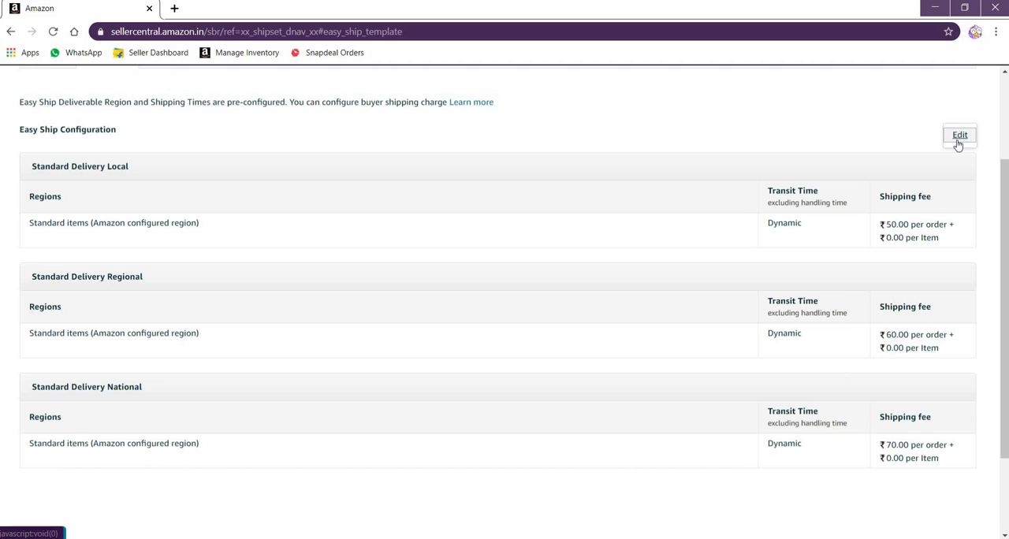
left_click(959, 140)
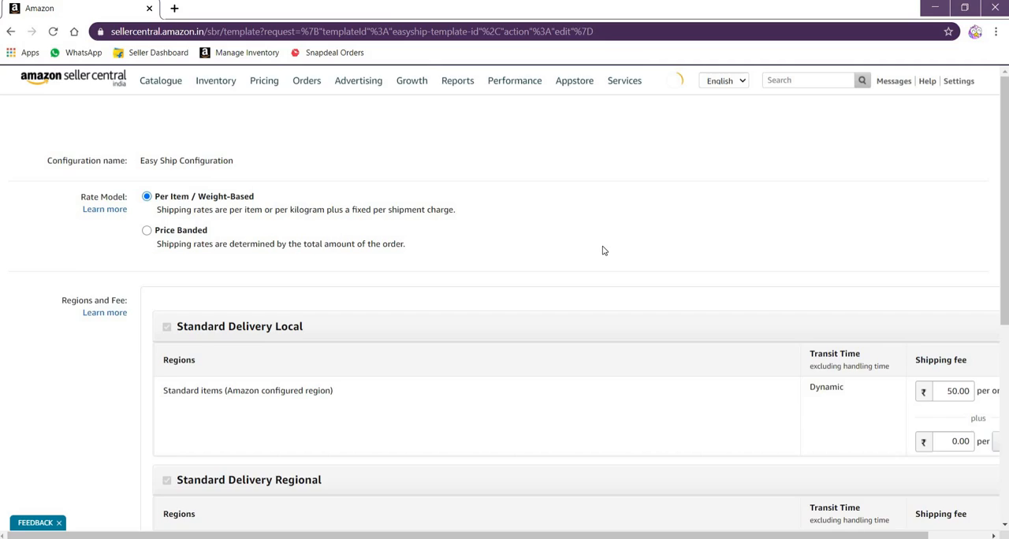
scroll(607, 371, "down", 1)
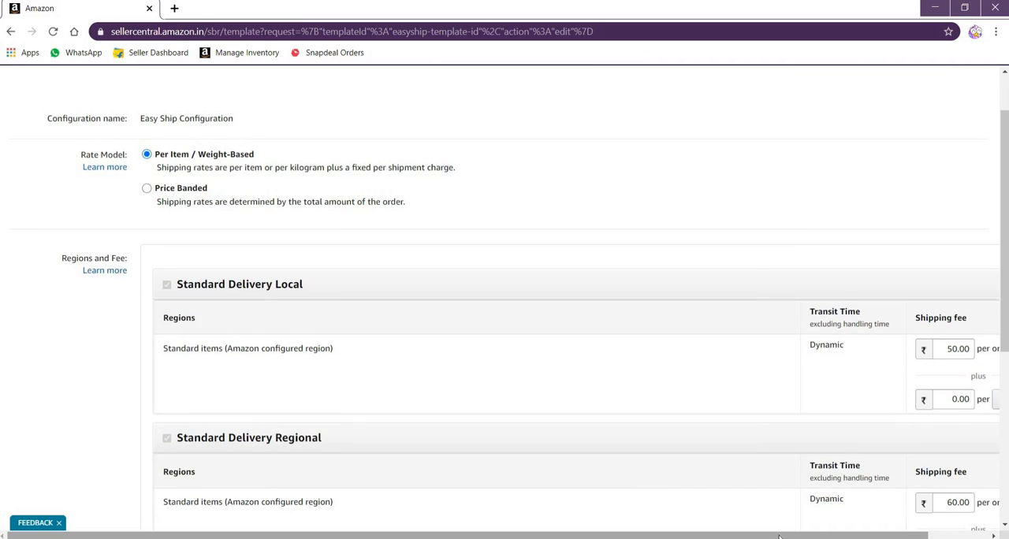
left_click_drag(840, 534, 875, 534)
scroll(820, 362, "down", 2)
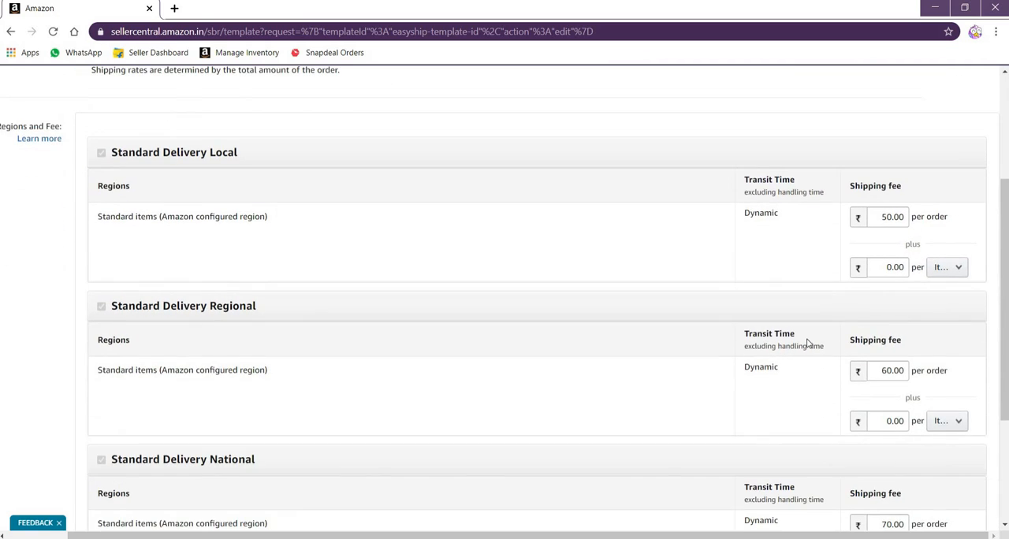
double_click(888, 213)
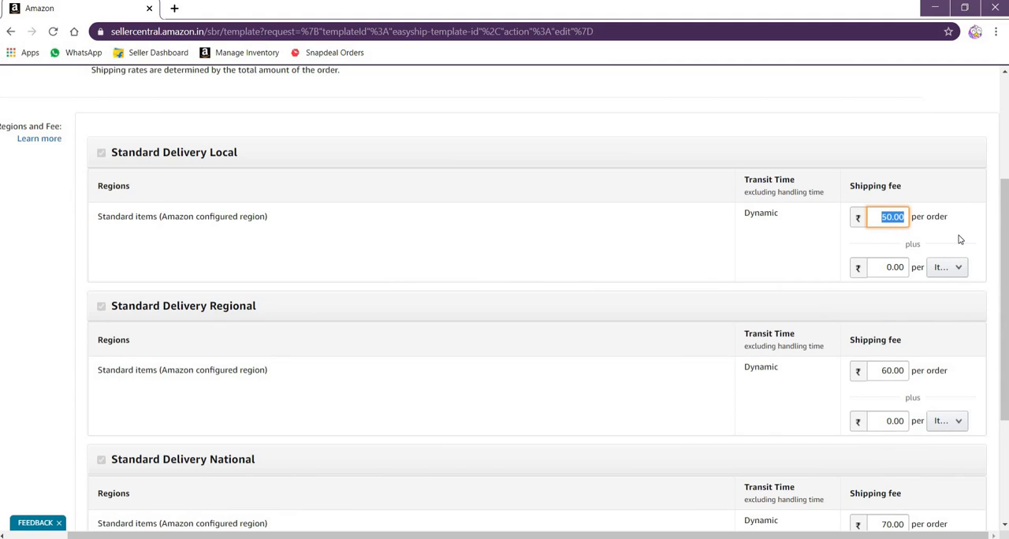
type("30")
Set the shipping fee per order to ₹40 for Standard Delivery Regional and ₹50 for National, and save the configuration
scroll(896, 310, "down", 1)
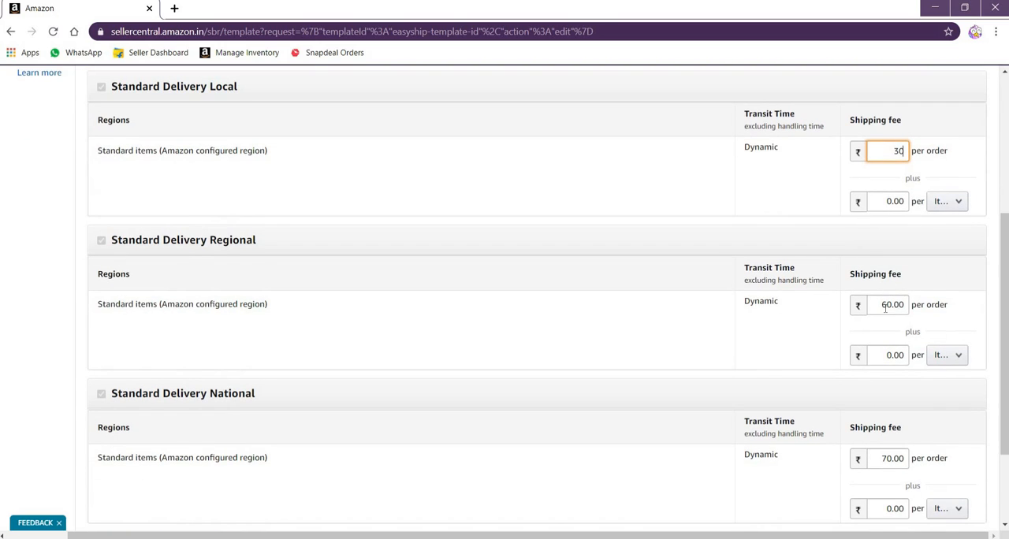
double_click(885, 309)
type("4")
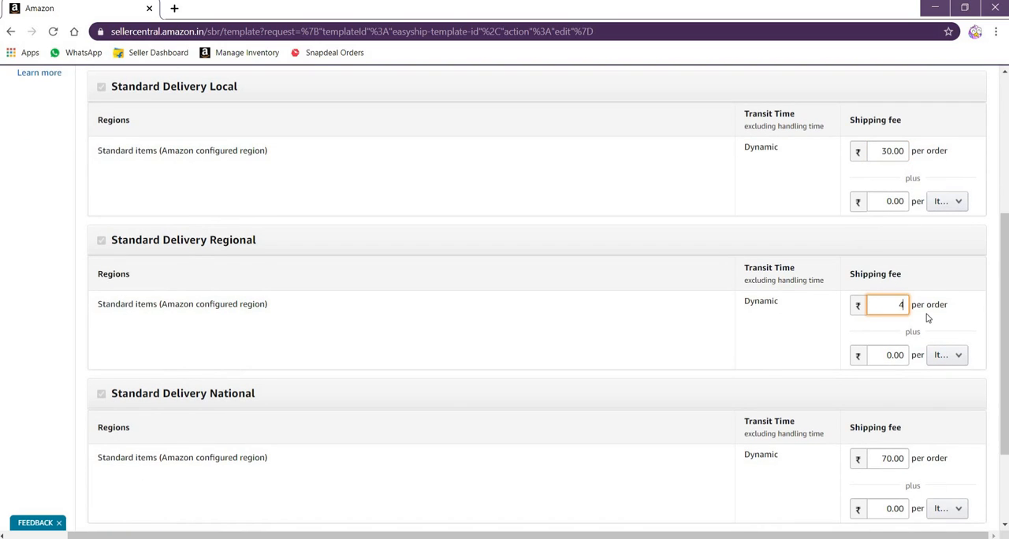
type("0")
scroll(906, 331, "down", 2)
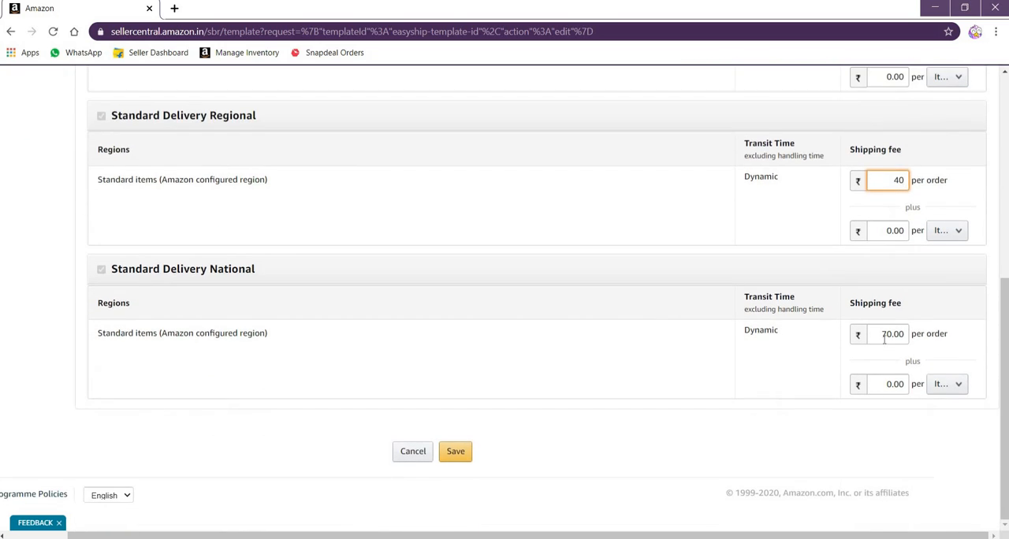
double_click(885, 334)
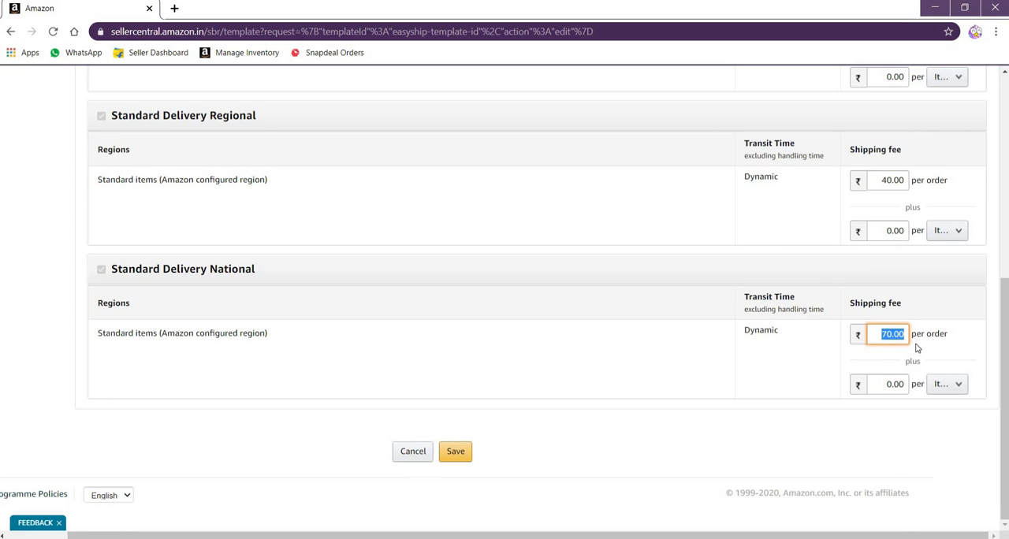
type("50")
left_click(450, 454)
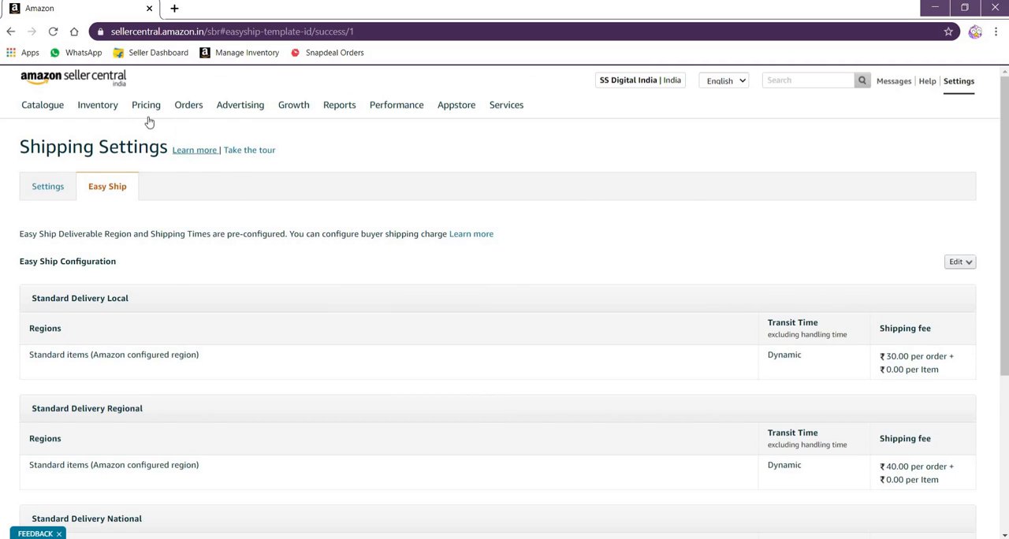
Return to the Manage Inventory list and check the shipping charges shown beneath the listings' prices
mouse_move(103, 110)
left_click(102, 137)
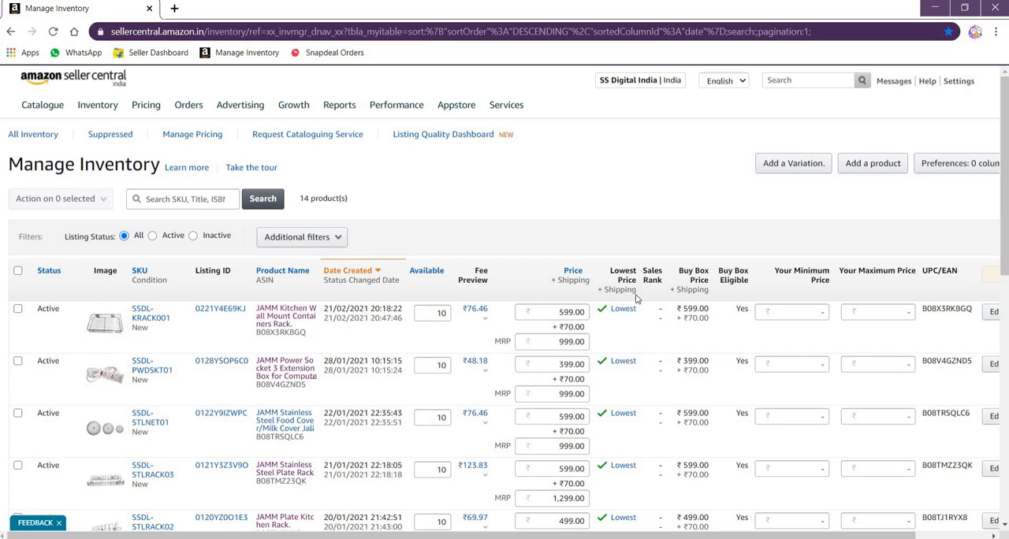
scroll(573, 407, "down", 5)
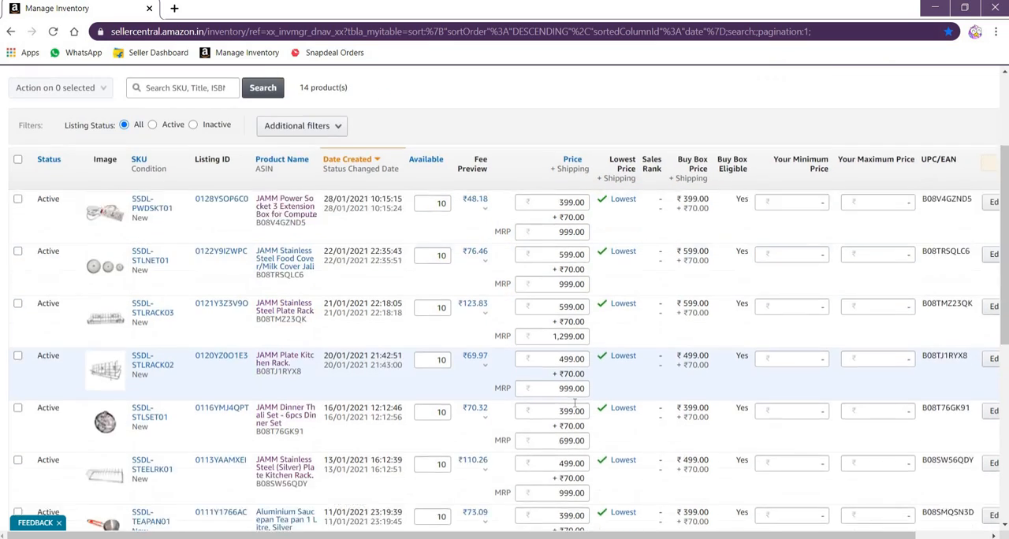
scroll(573, 406, "down", 3)
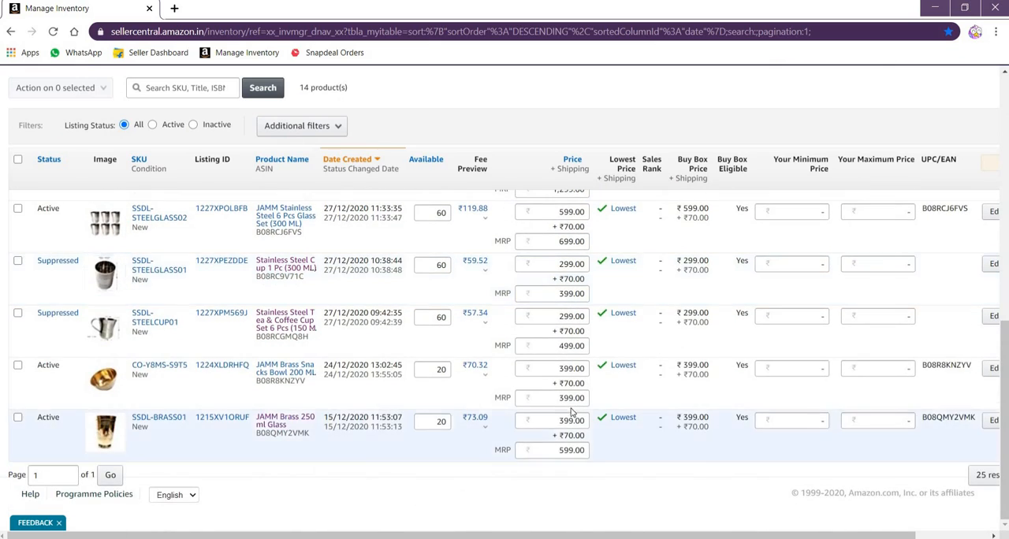
scroll(572, 406, "up", 1)
scroll(572, 405, "up", 8)
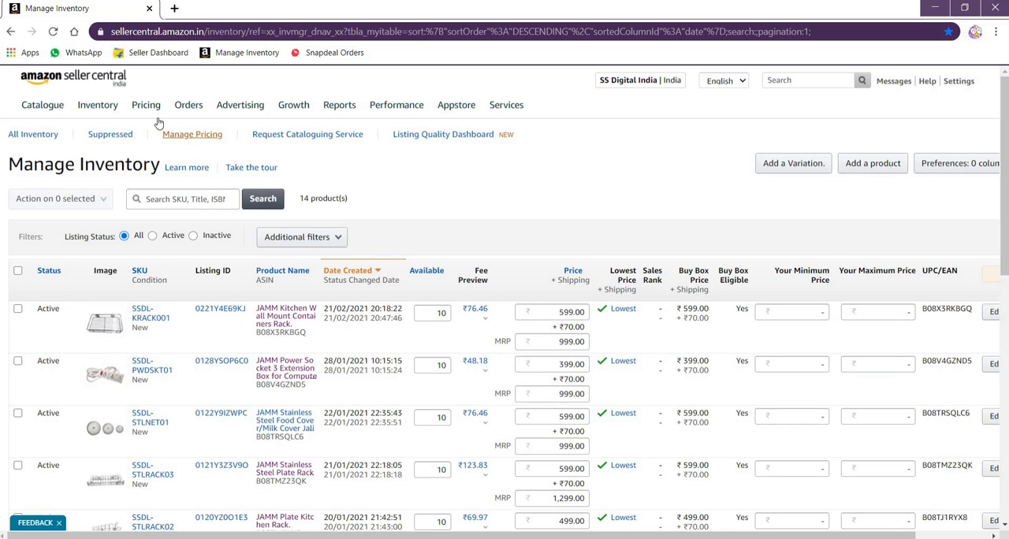
mouse_move(89, 121)
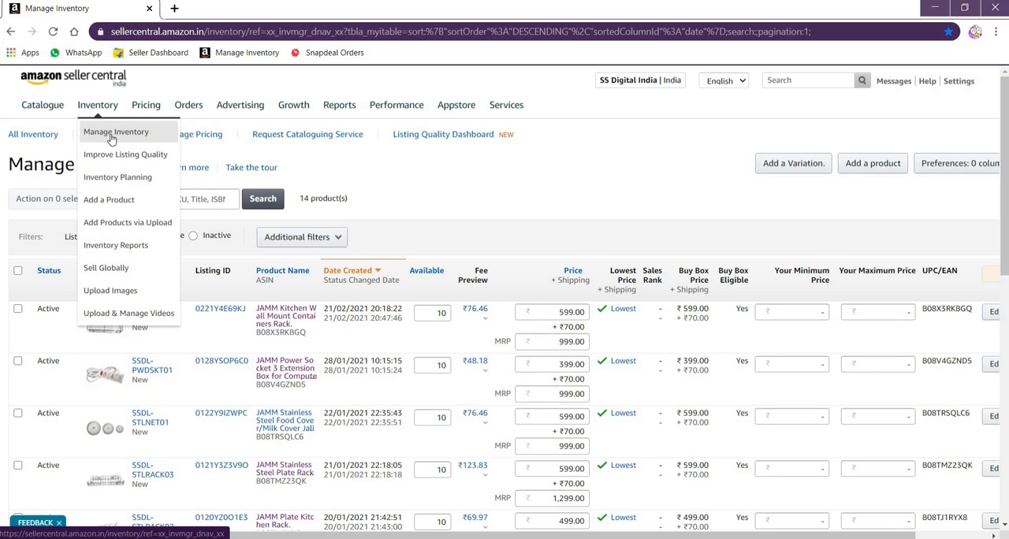